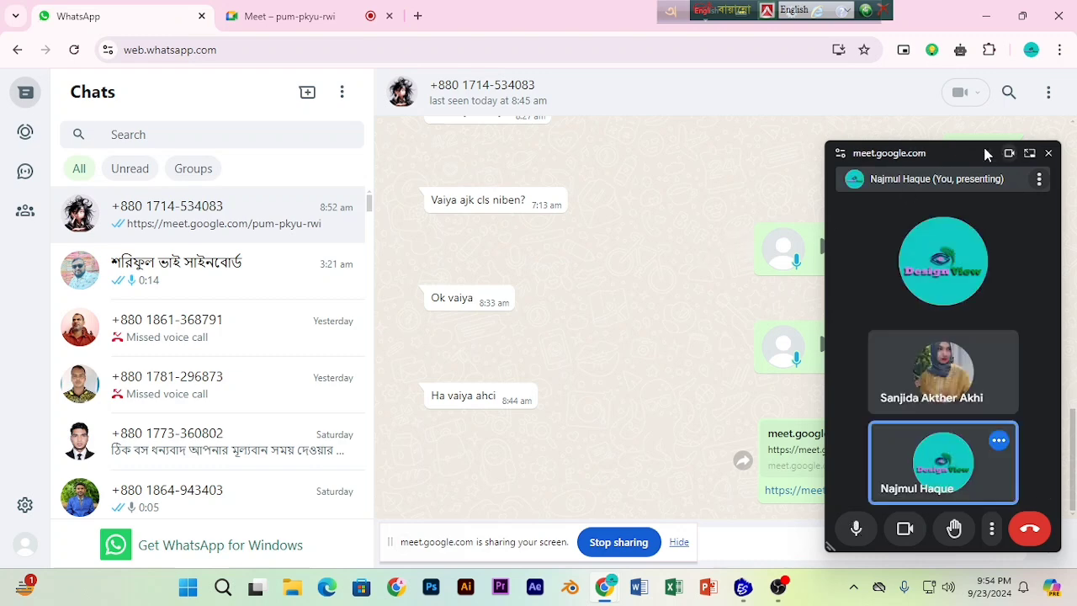
# Step: Reposition the floating meeting window and download the 2-21-9-24.EMB file from the WhatsApp chat
pyautogui.moveTo(983, 145); pyautogui.dragTo(881, 223)
pyautogui.scroll(3, 497, 315)
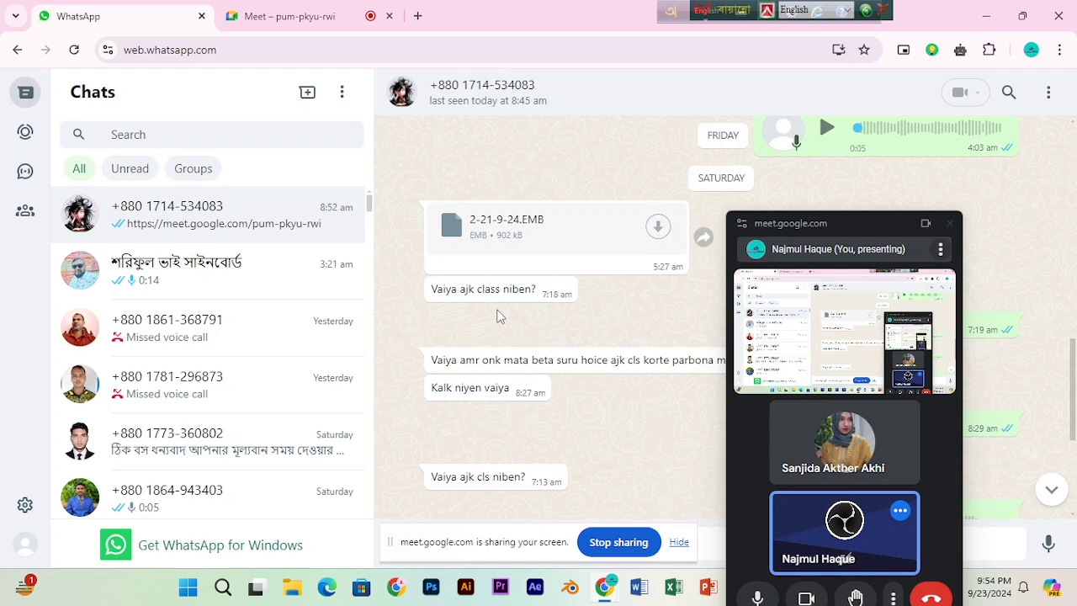
pyautogui.click(658, 229)
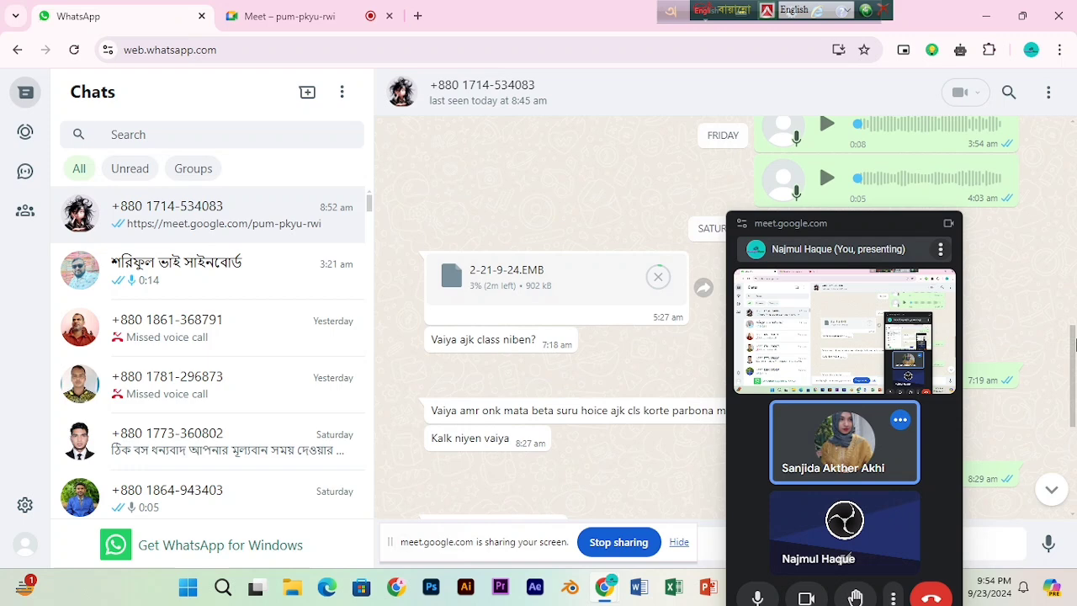
pyautogui.moveTo(1074, 345); pyautogui.dragTo(1073, 375)
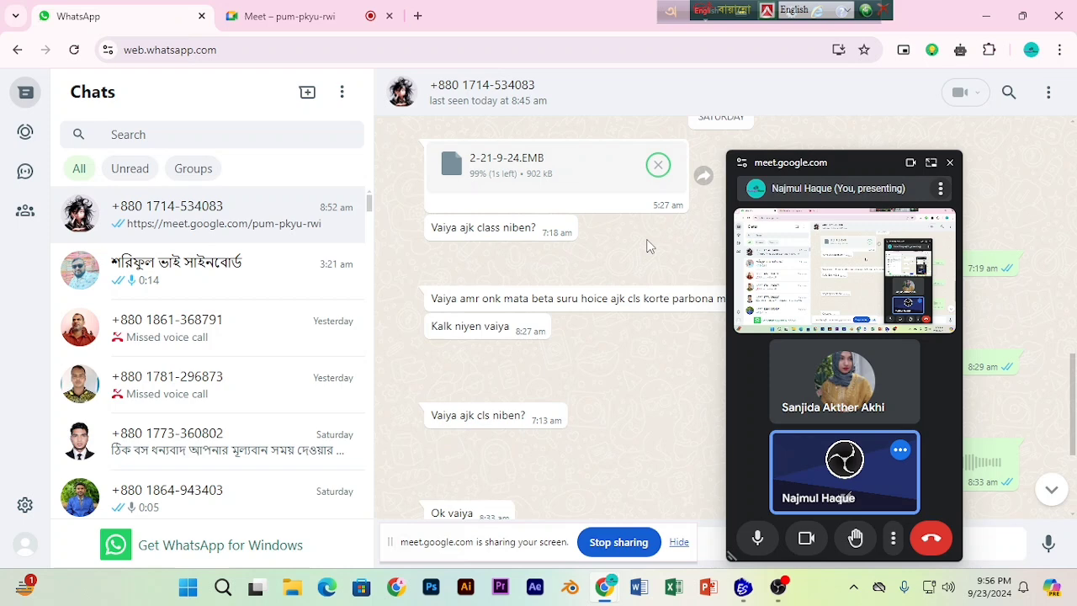
# Step: Switch to the embroidery software and look through the Out Country Design, Send Image, Pictures and Downloads folders for artwork to import
pyautogui.click(986, 16)
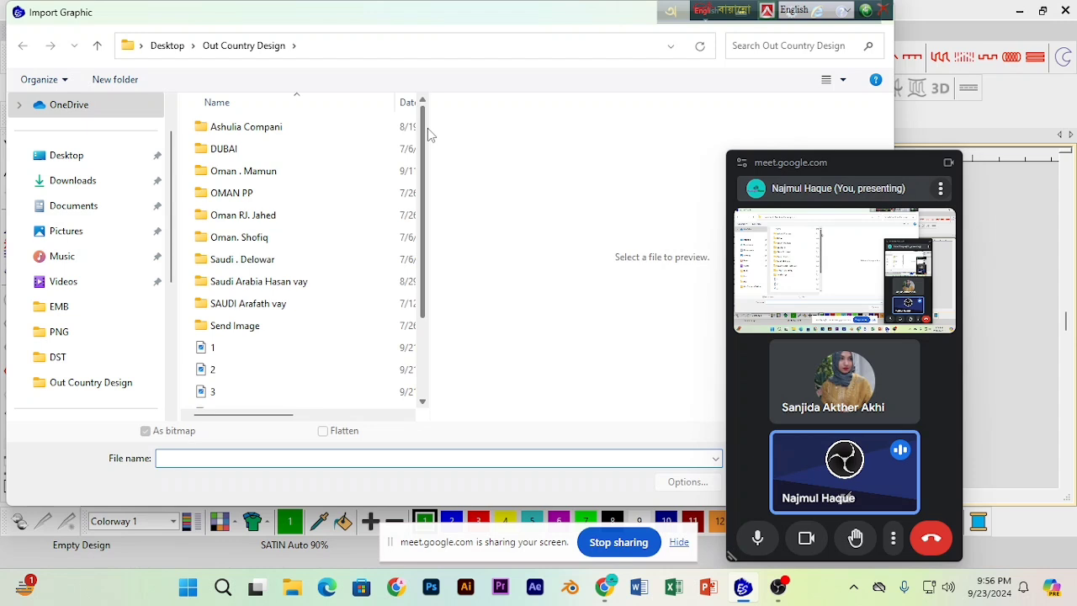
pyautogui.click(82, 184)
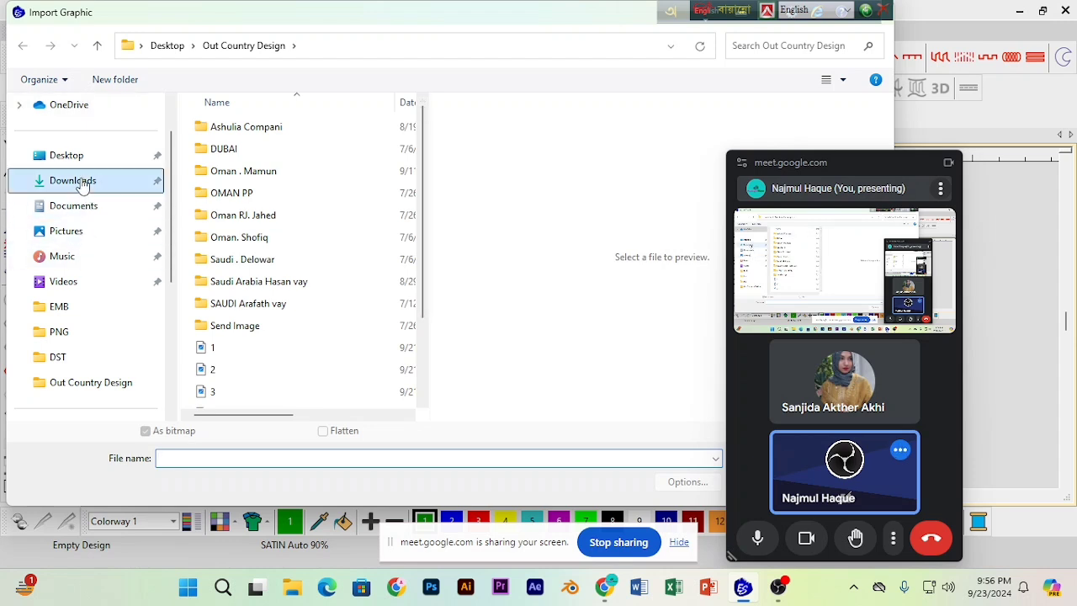
pyautogui.click(239, 150)
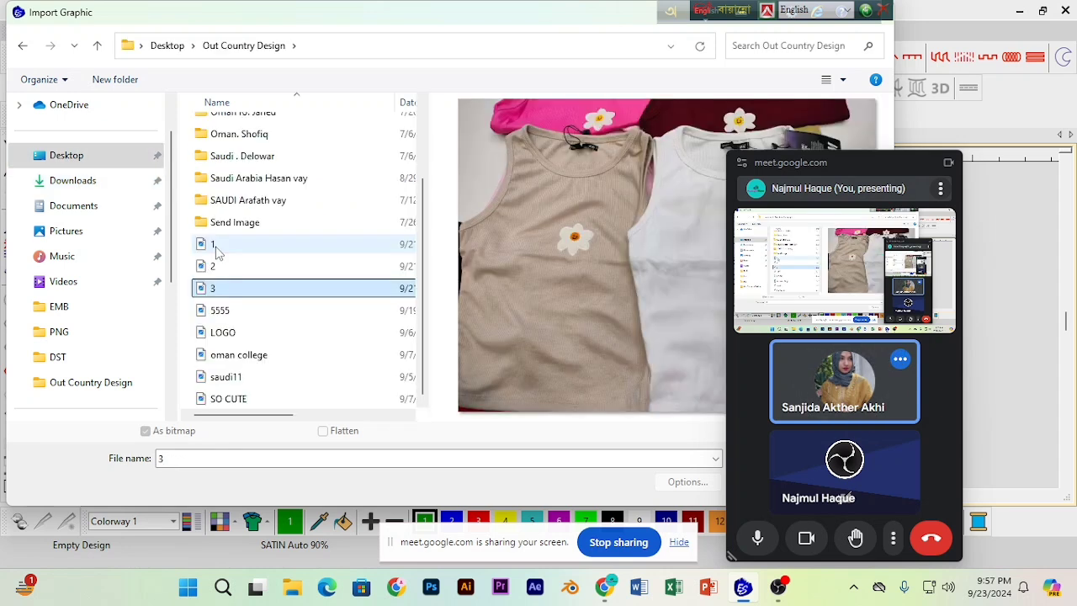
pyautogui.press('Down')
pyautogui.press('Down')
pyautogui.doubleClick(242, 224)
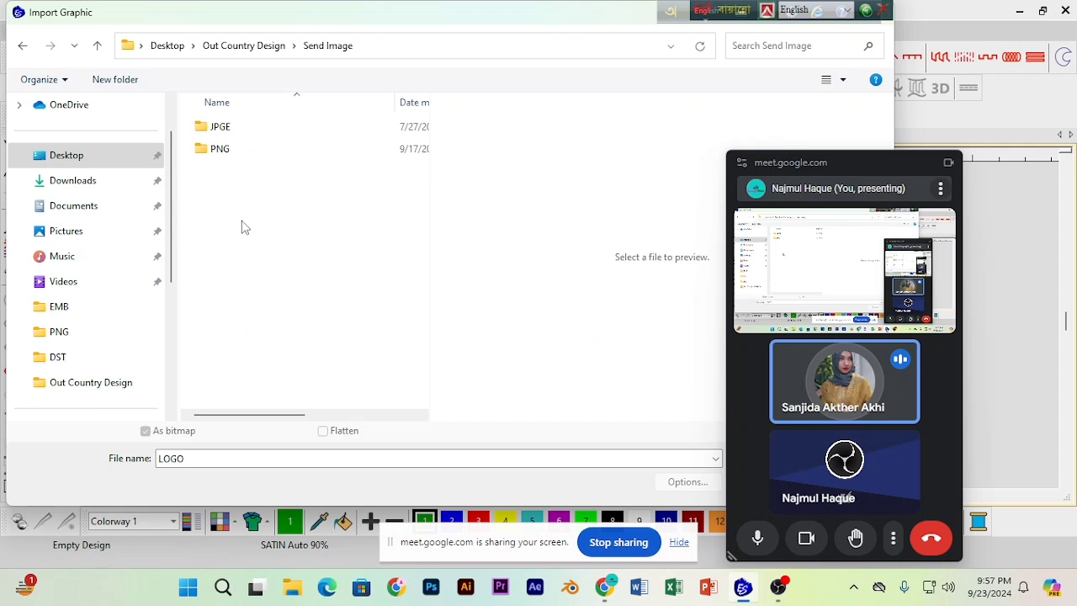
pyautogui.doubleClick(219, 148)
pyautogui.click(22, 46)
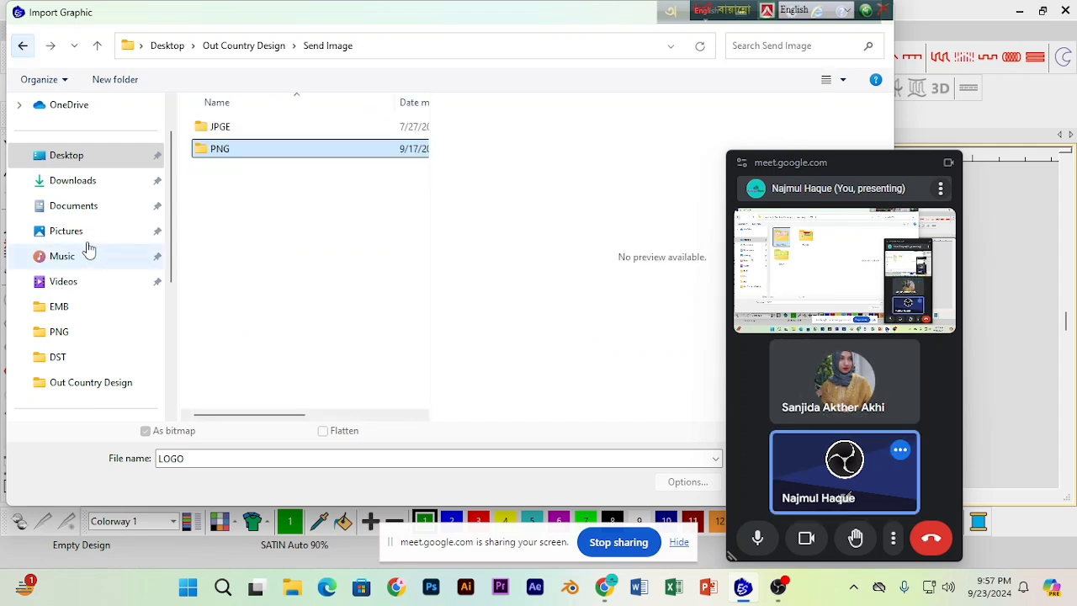
pyautogui.click(79, 238)
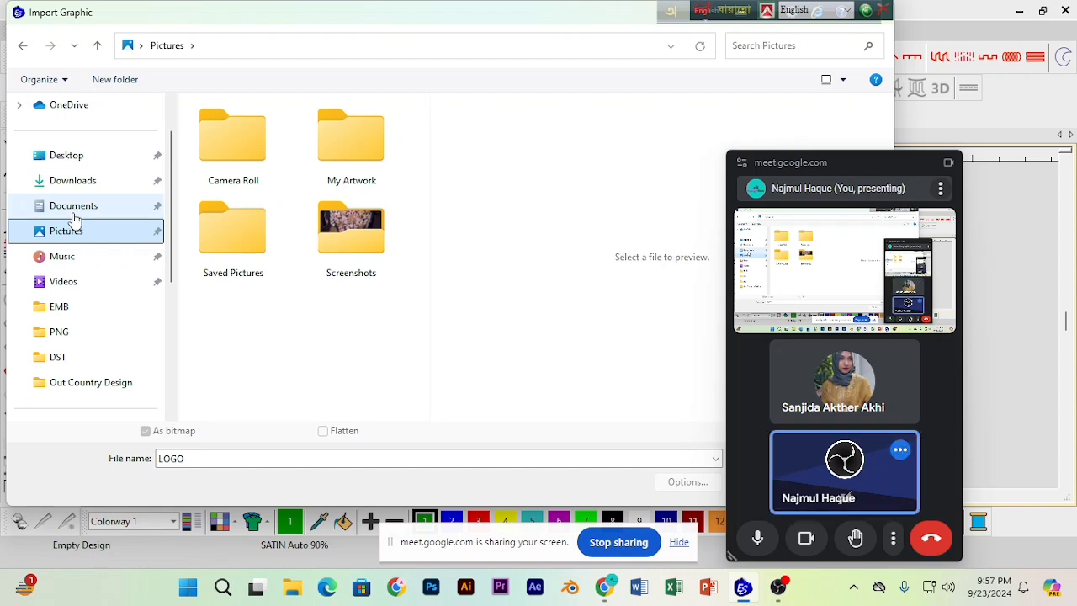
pyautogui.click(23, 47)
pyautogui.click(23, 47)
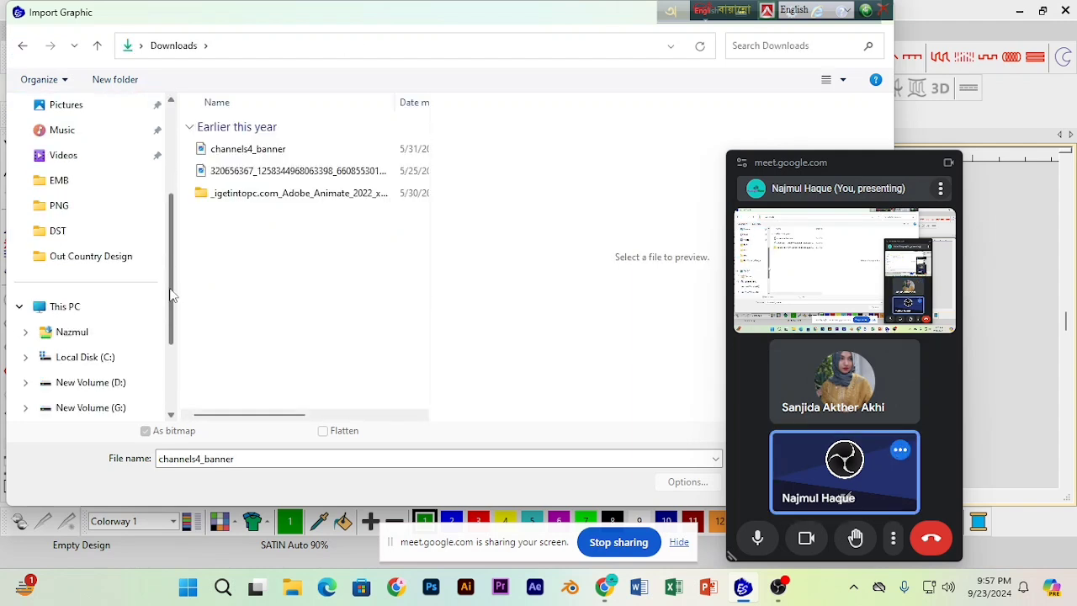
# Step: Import the U.S. Polo Assn. artwork sheet with the flag and number 3, and move the meeting window clear of the canvas
pyautogui.scroll(-1, 99, 389)
pyautogui.click(97, 390)
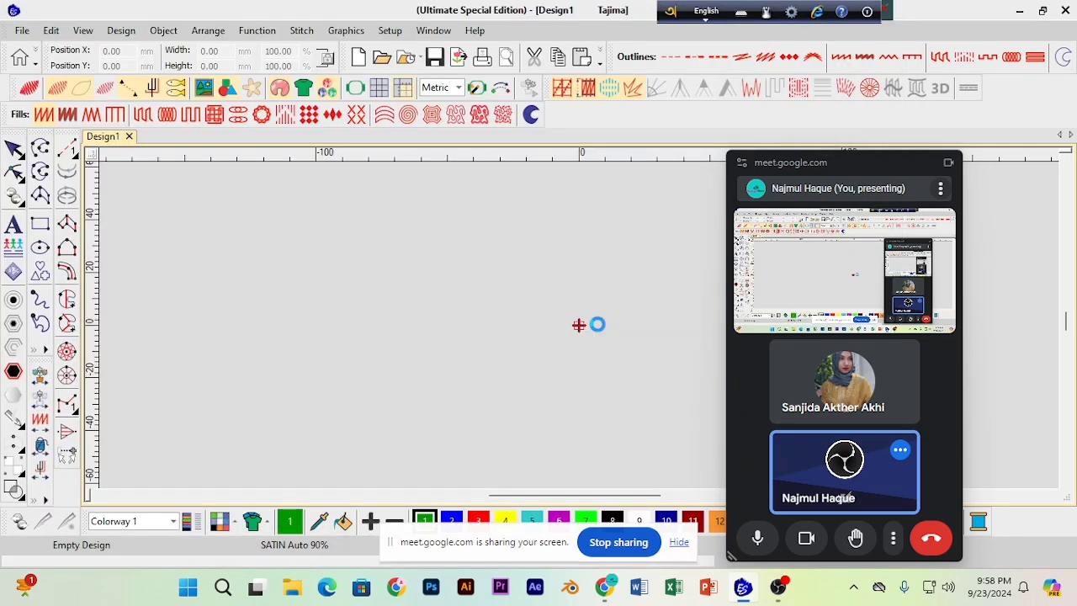
pyautogui.moveTo(865, 169); pyautogui.dragTo(1038, 552)
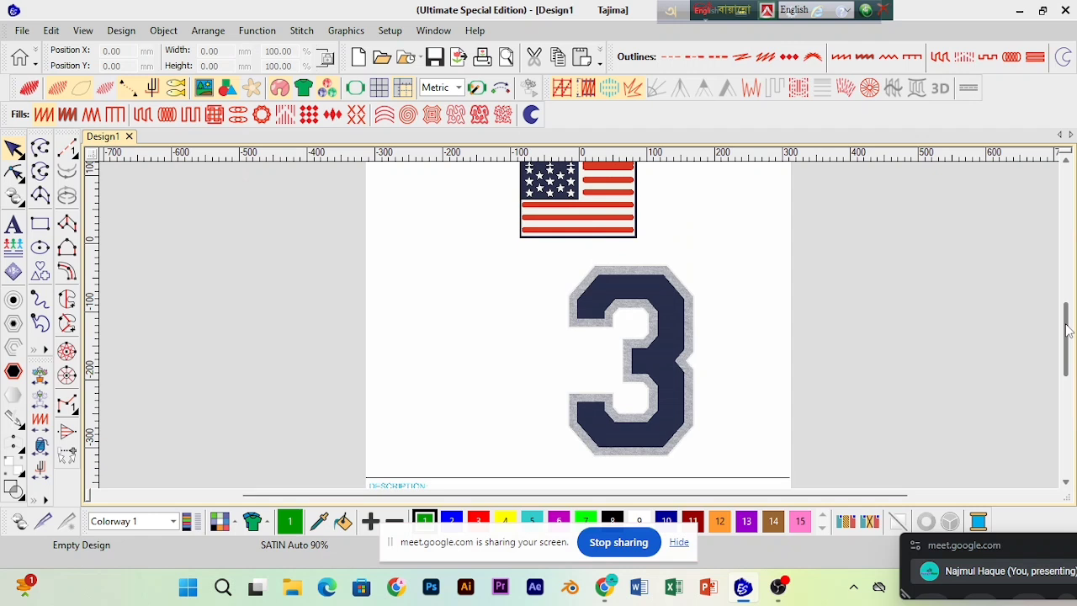
# Step: Examine the imported artwork sheet's header, flag and number 3, ending with a close view of the number
pyautogui.moveTo(1066, 325); pyautogui.dragTo(1066, 321)
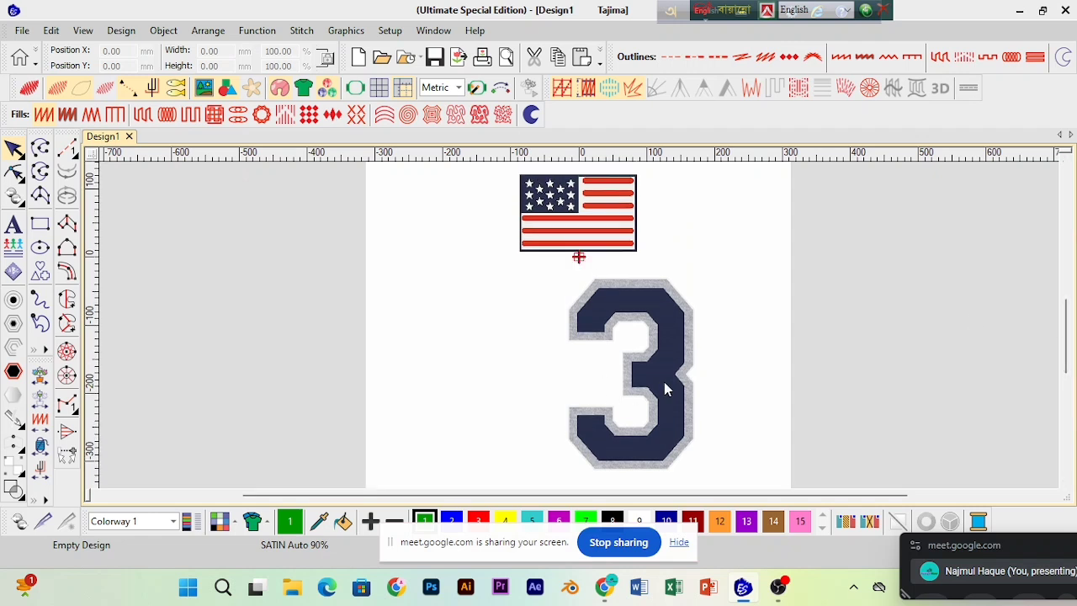
pyautogui.scroll(1, 624, 437)
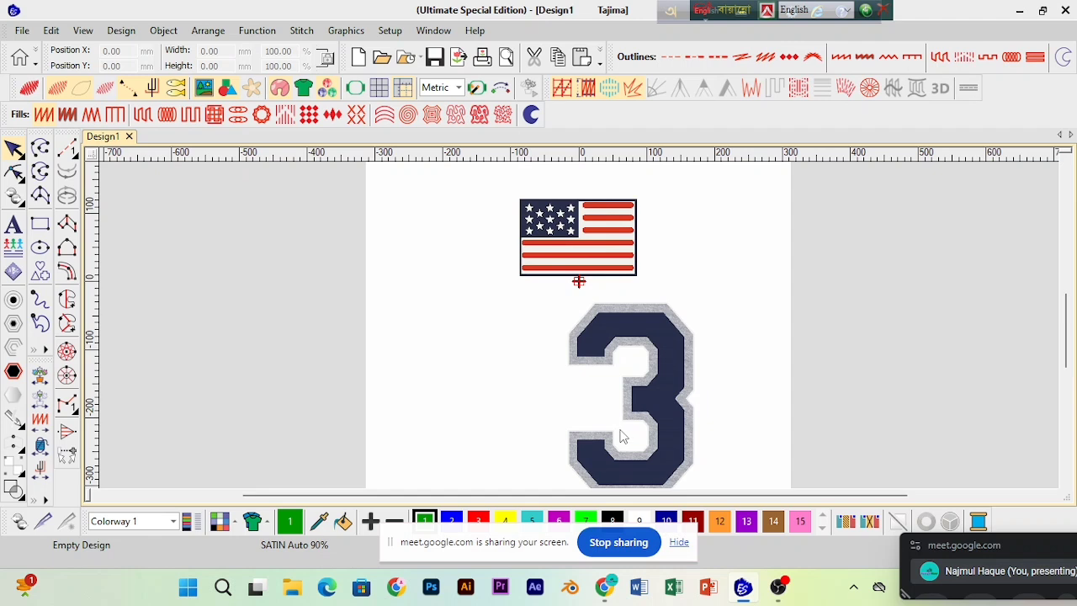
pyautogui.click(1068, 270)
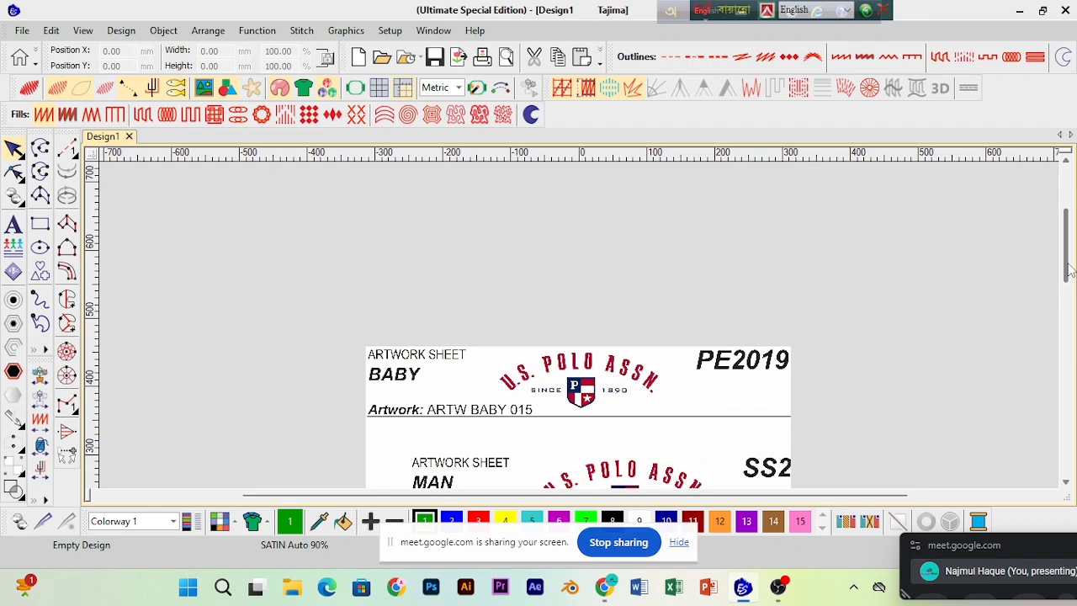
pyautogui.moveTo(1070, 270); pyautogui.dragTo(1065, 347)
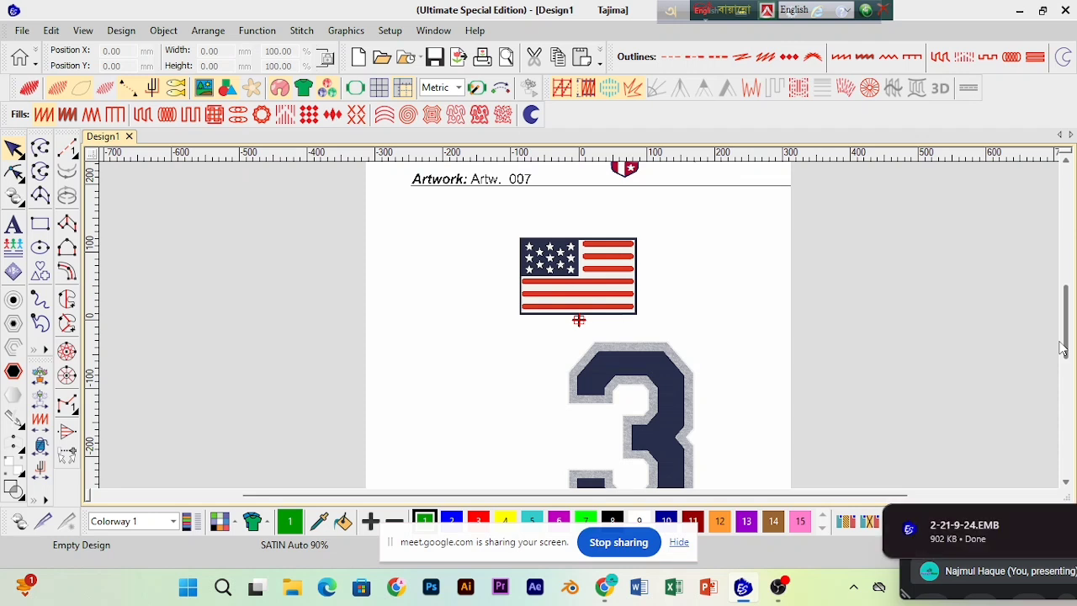
pyautogui.scroll(-2, 646, 435)
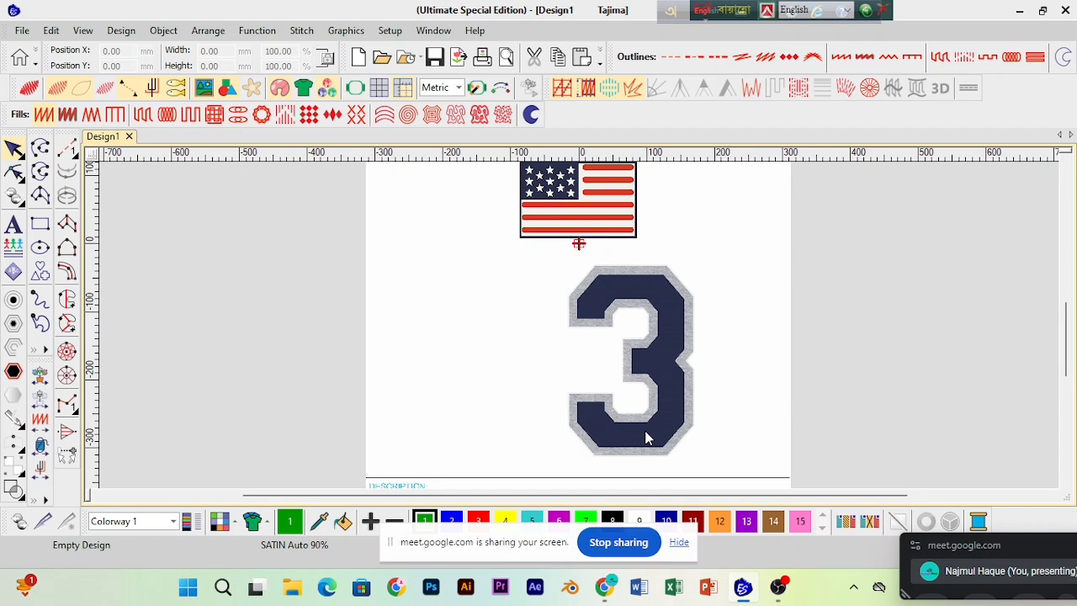
pyautogui.press('z')
pyautogui.moveTo(1066, 330); pyautogui.dragTo(1062, 337)
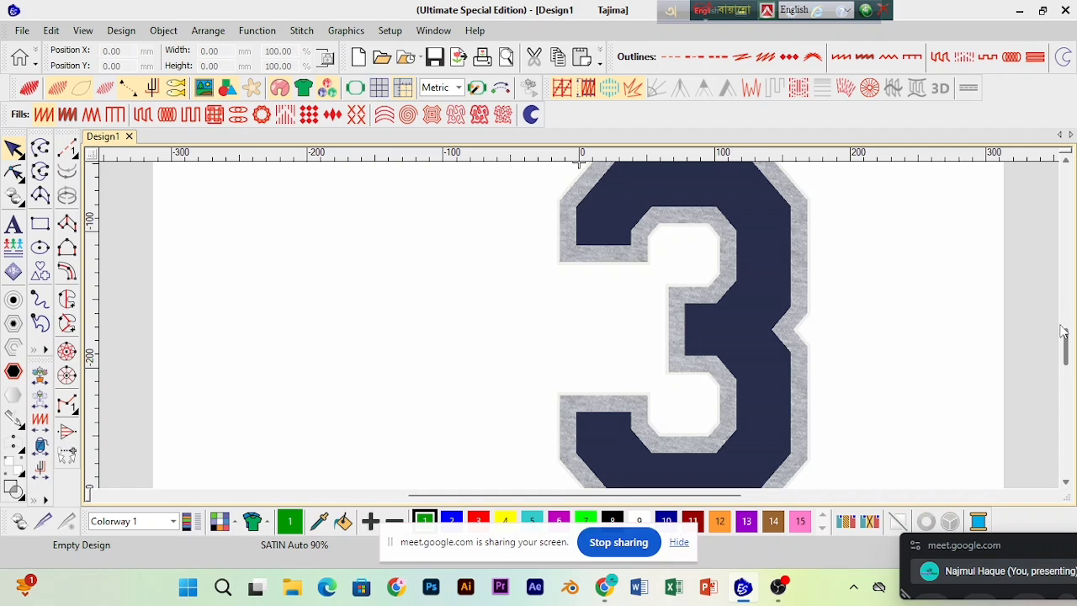
pyautogui.scroll(1, 1067, 347)
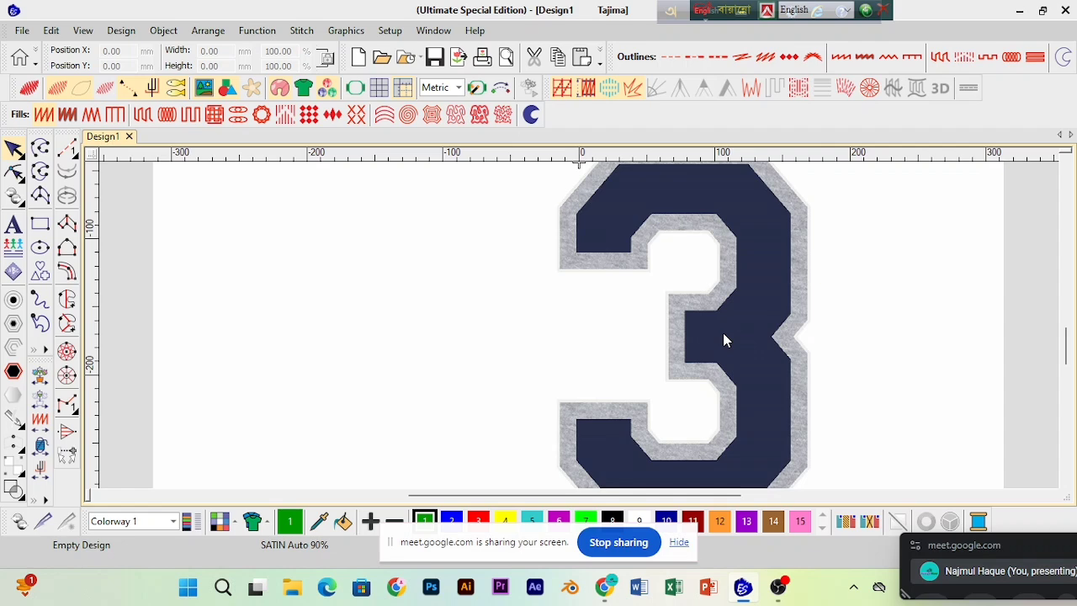
# Step: Measure the full width of the number 3 between its outer grey edges
pyautogui.press('m')
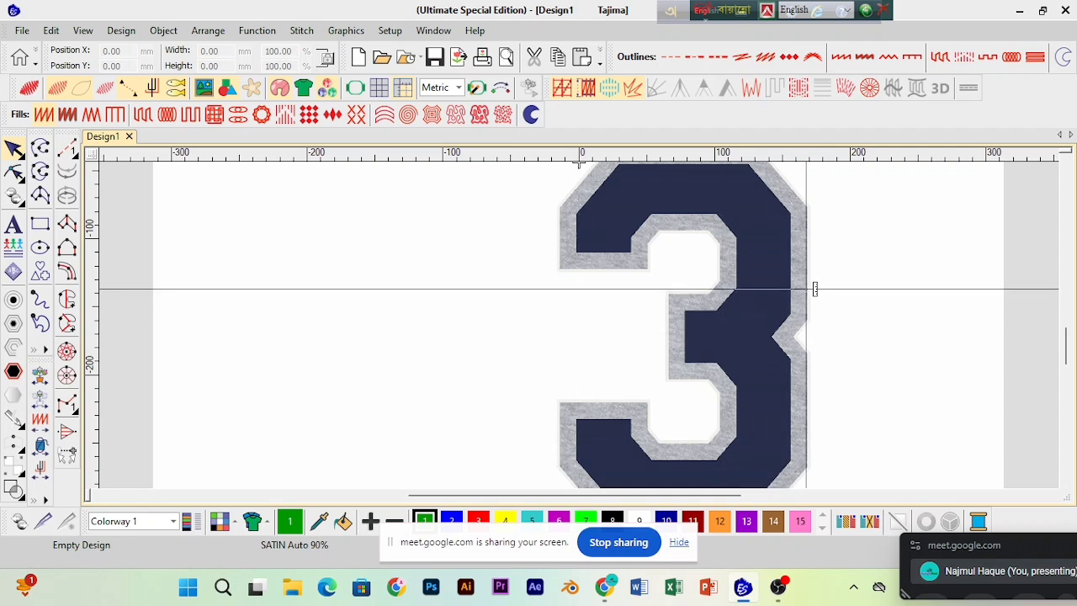
pyautogui.moveTo(807, 293); pyautogui.dragTo(566, 282)
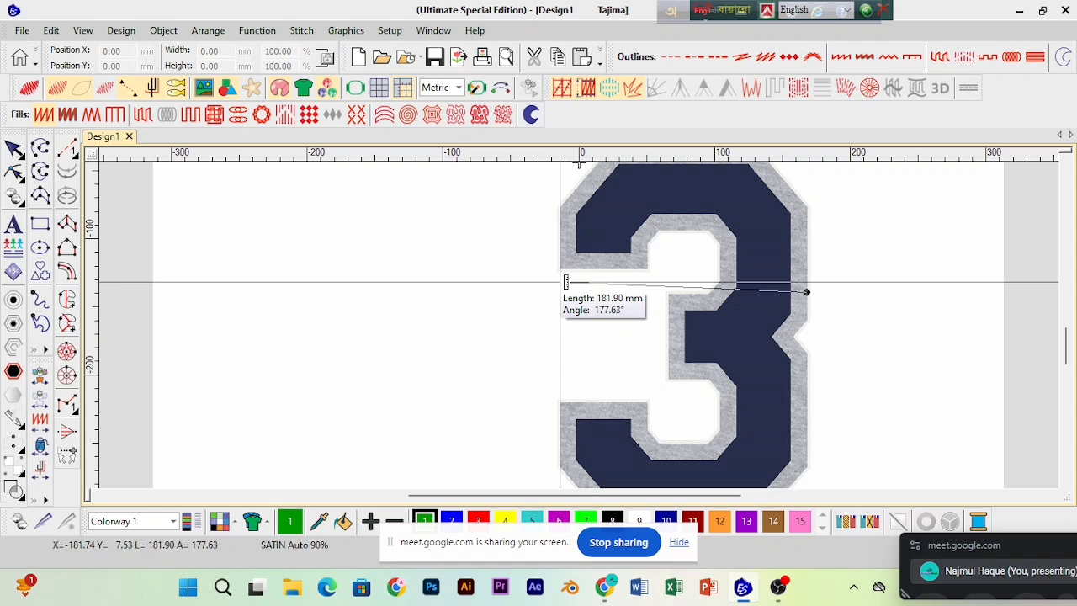
pyautogui.click(560, 281)
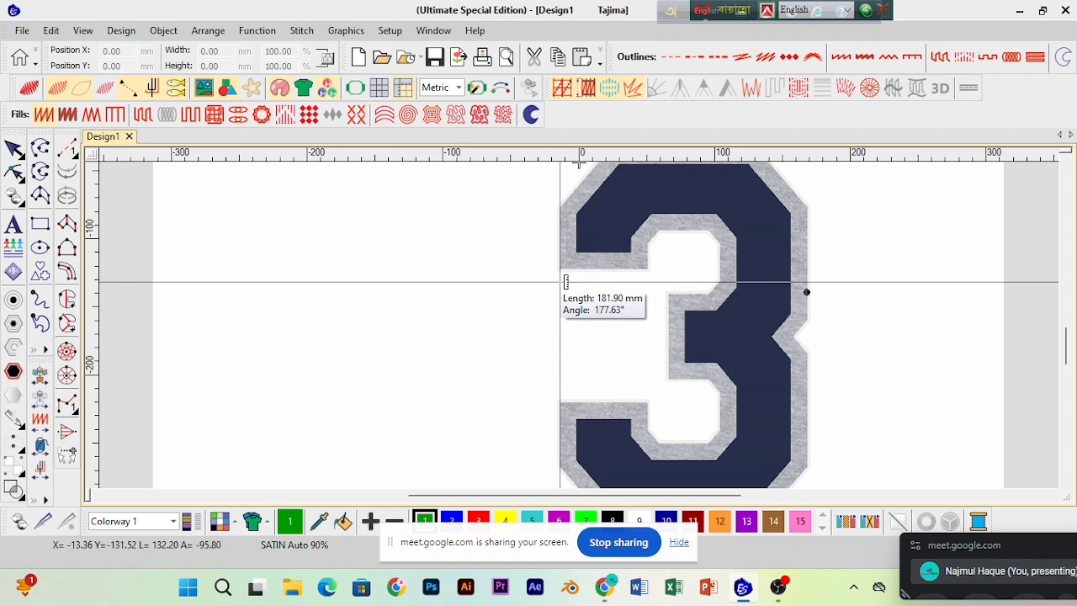
pyautogui.press('Escape')
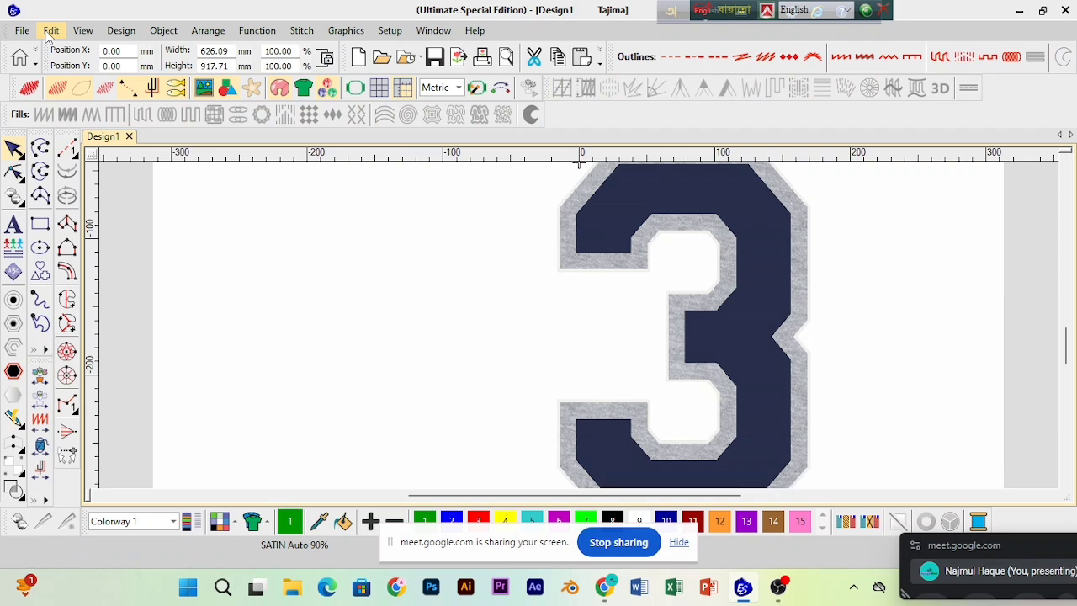
# Step: Resize the artwork by a horizontal reference line spanning the full width of the number 3, setting that length to 60.0 mm
pyautogui.click(48, 31)
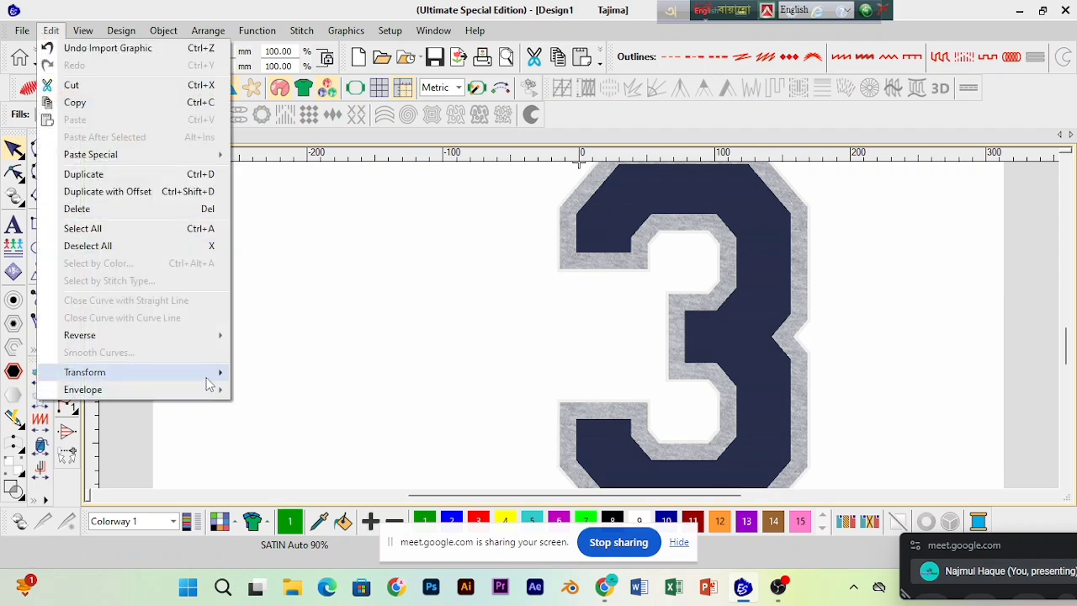
pyautogui.moveTo(213, 379)
pyautogui.click(342, 466)
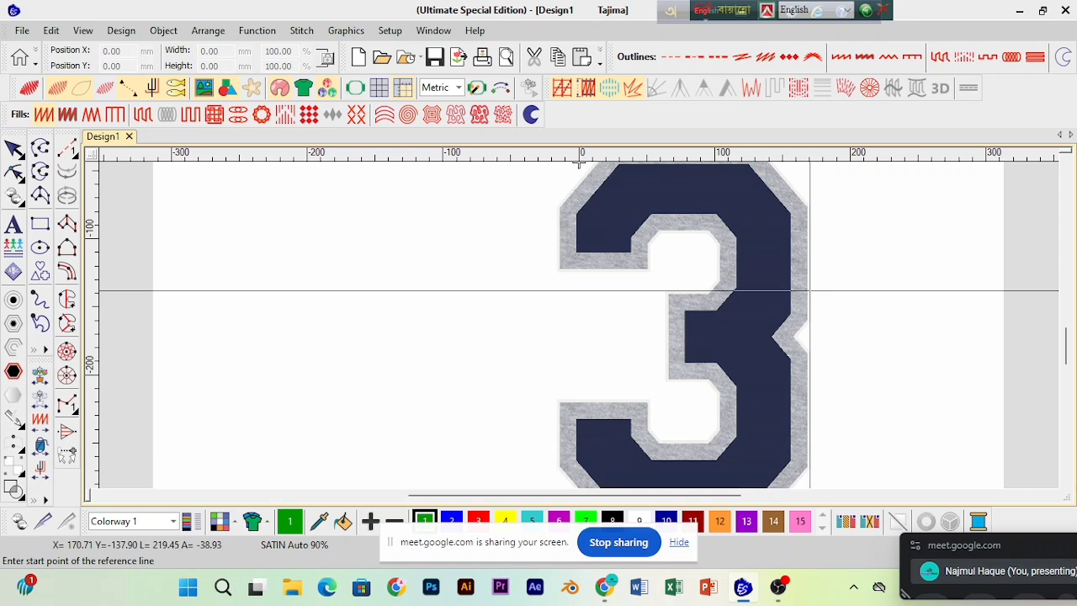
pyautogui.click(808, 291)
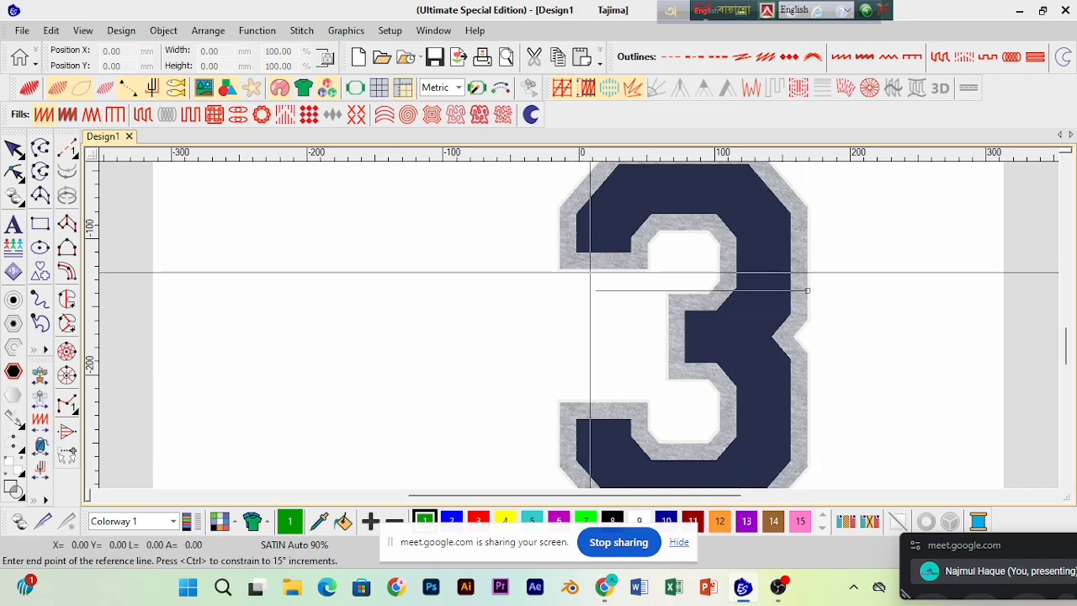
pyautogui.keyDown('ctrl'); pyautogui.click(560, 271); pyautogui.keyUp('ctrl')
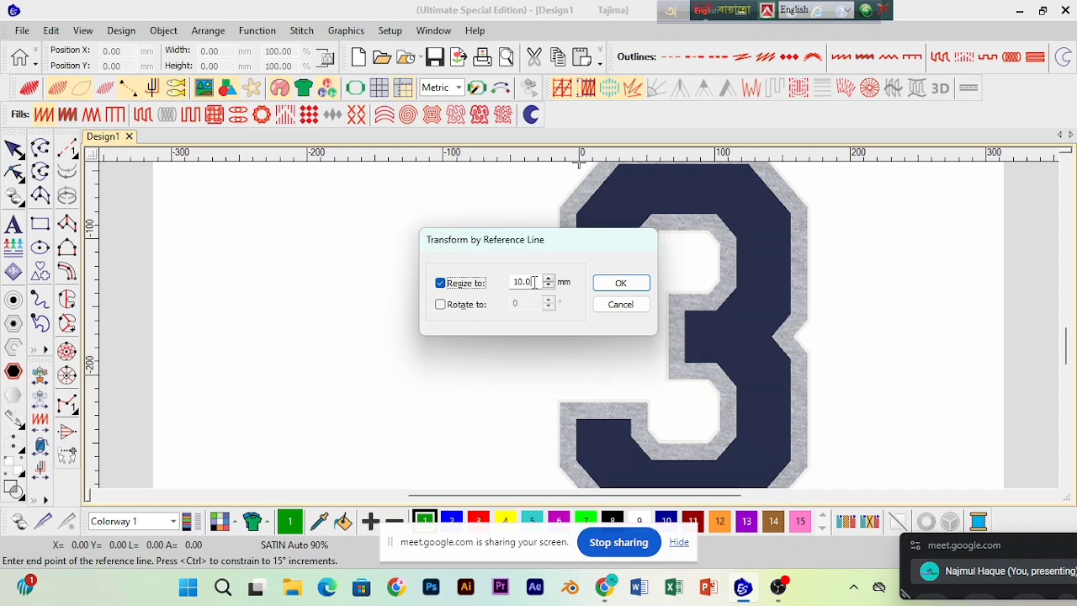
pyautogui.click(463, 282)
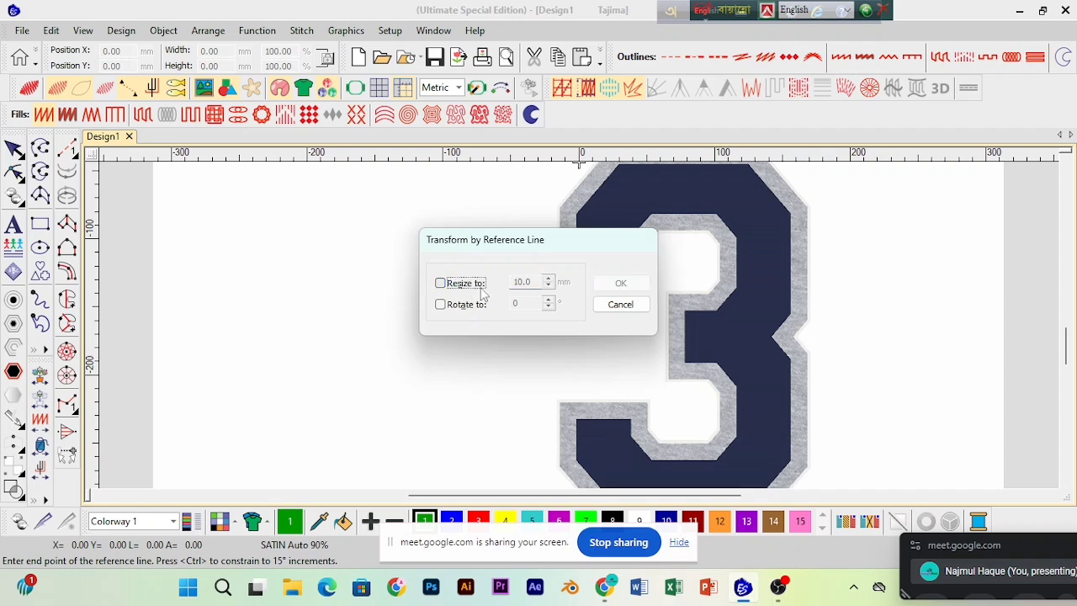
pyautogui.click(440, 283)
pyautogui.write('60')
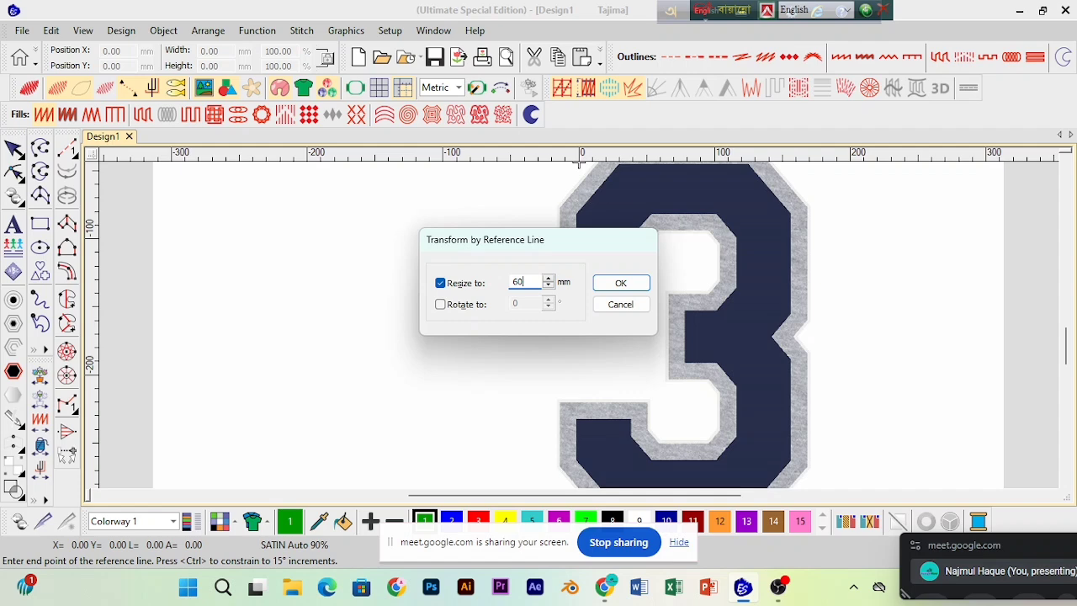
pyautogui.write('.0')
pyautogui.press('Return')
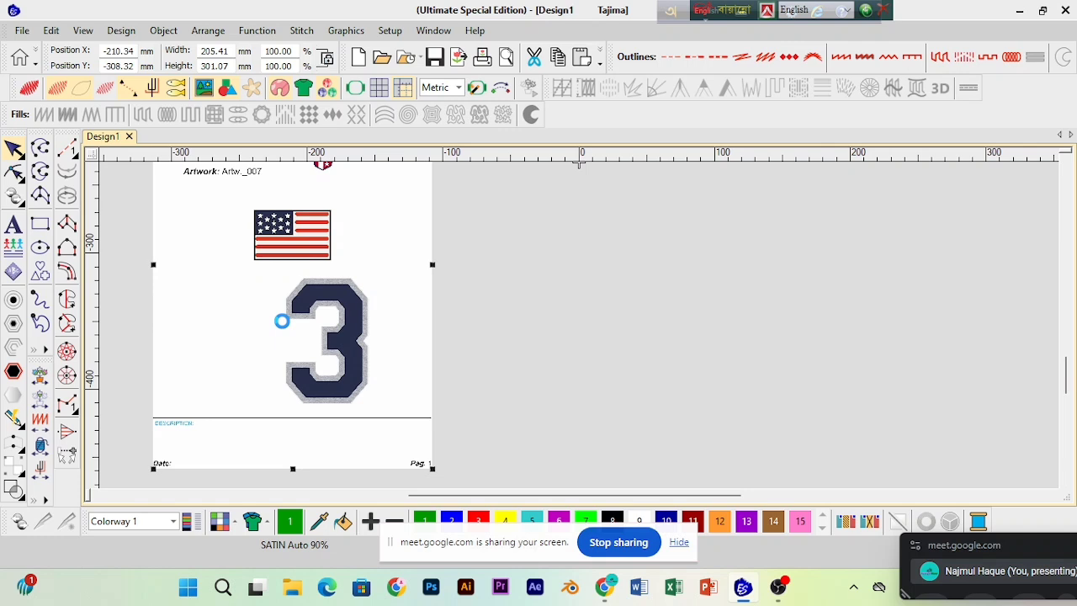
# Step: Start Digitize Run and set its outline properties to a 2.80 mm stitch length with variable run length off
pyautogui.scroll(1, 281, 320)
pyautogui.moveTo(565, 498); pyautogui.dragTo(528, 498)
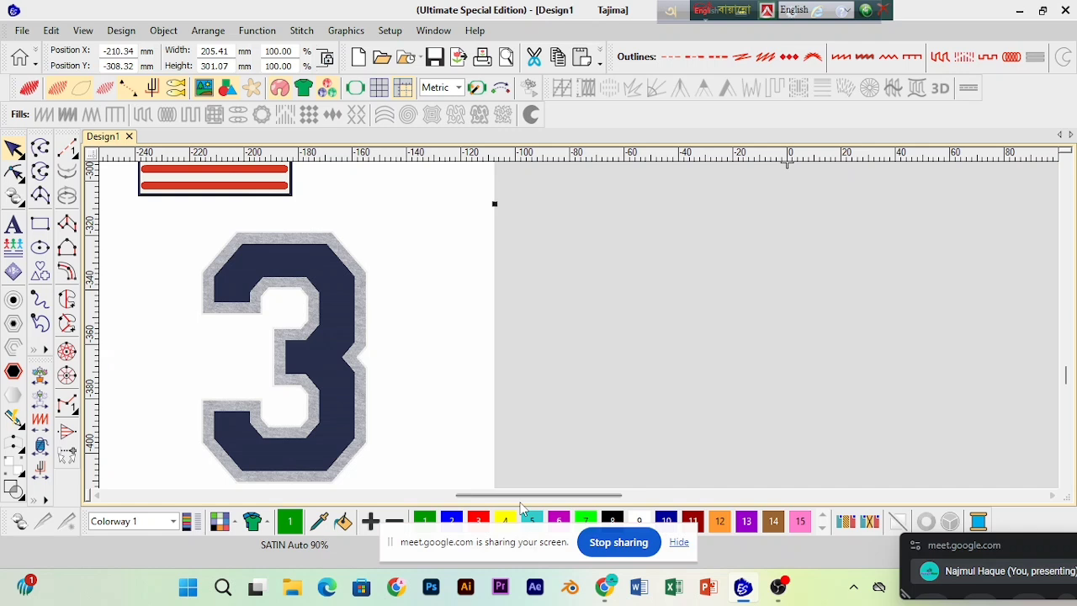
pyautogui.moveTo(520, 502); pyautogui.dragTo(483, 498)
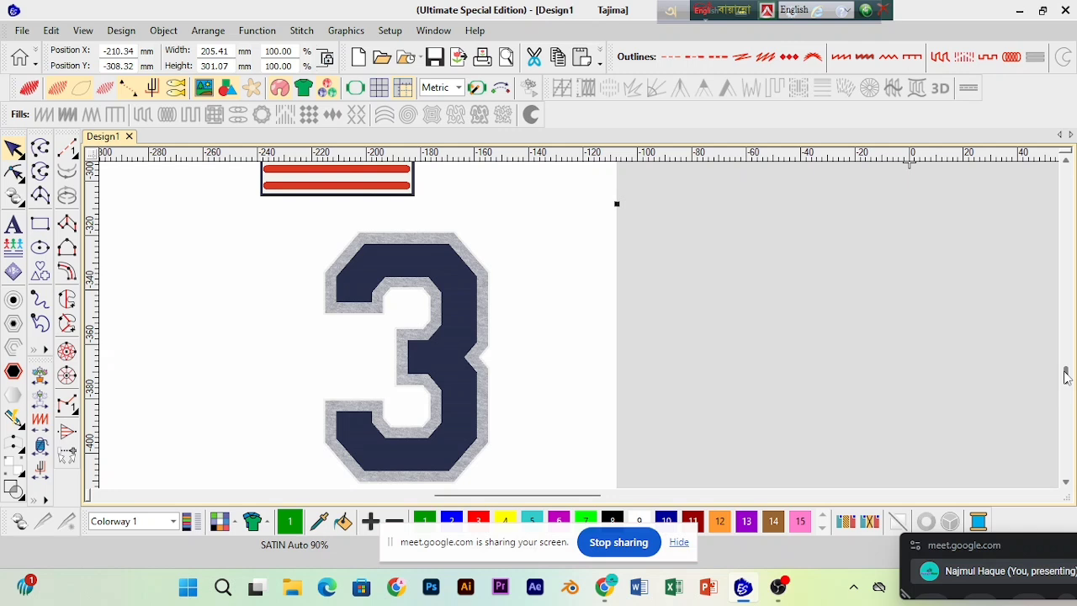
pyautogui.scroll(-1, 1064, 376)
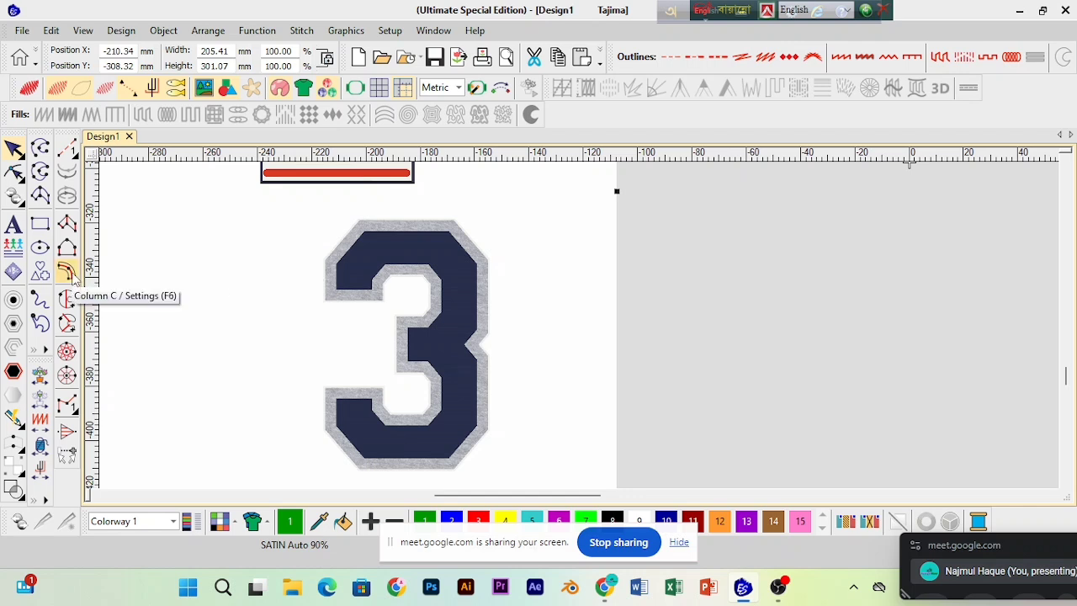
pyautogui.click(67, 149)
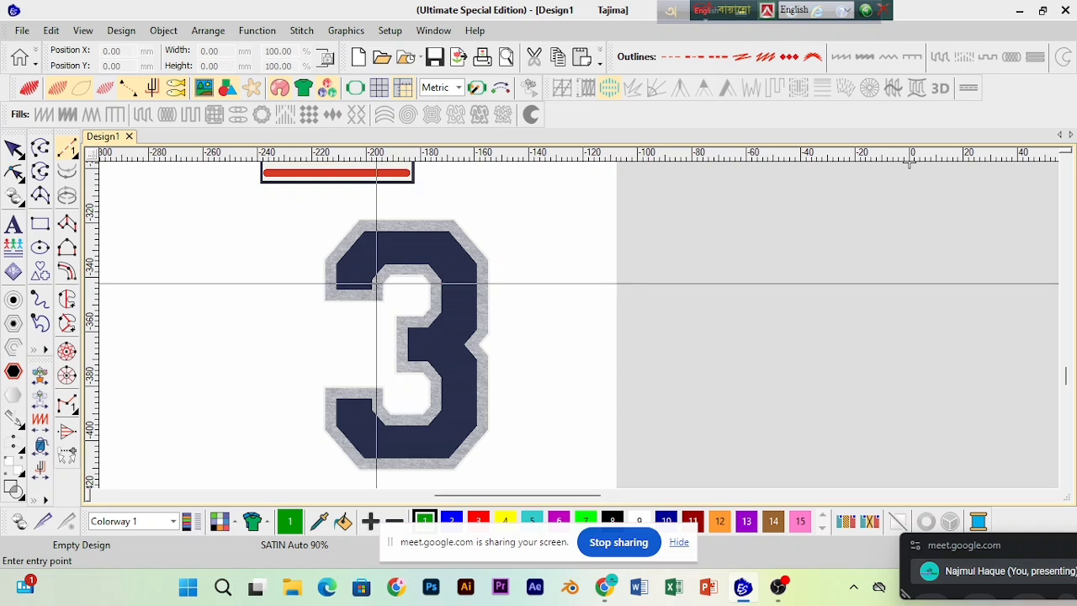
pyautogui.press('z')
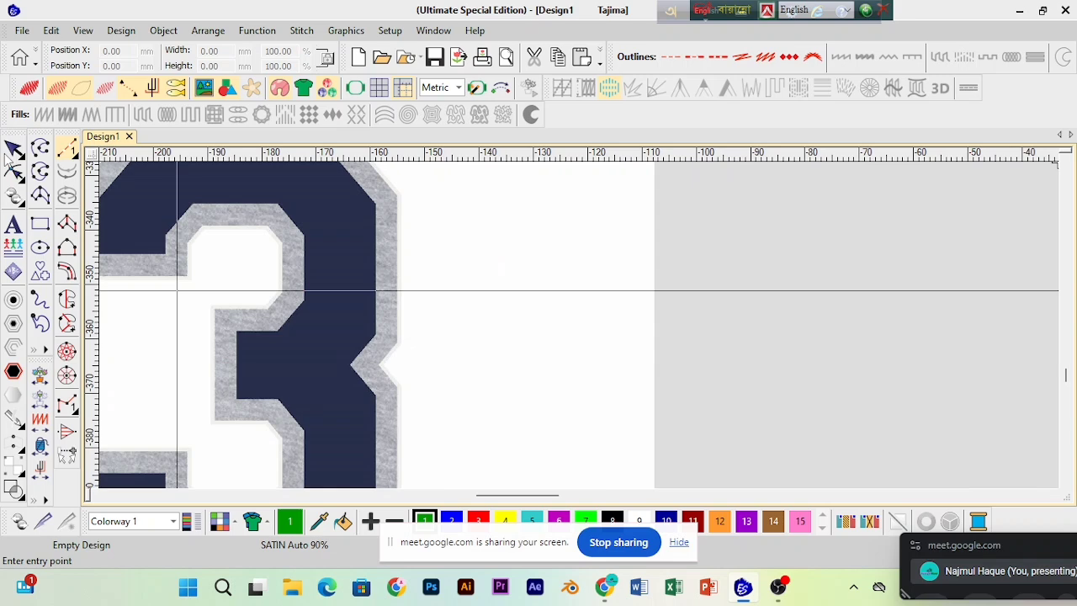
pyautogui.rightClick(69, 151)
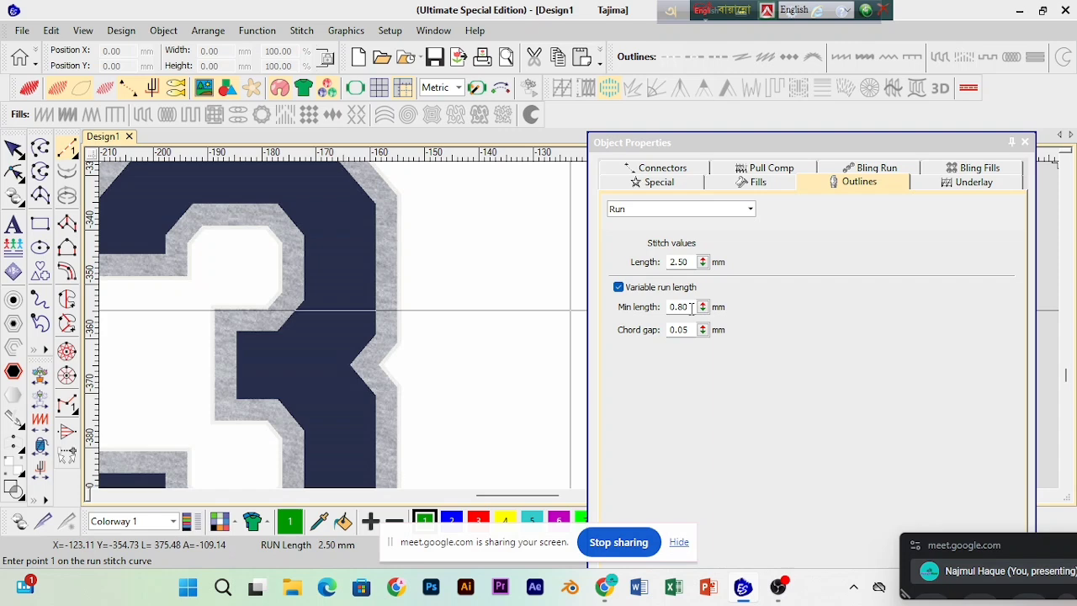
pyautogui.click(670, 308)
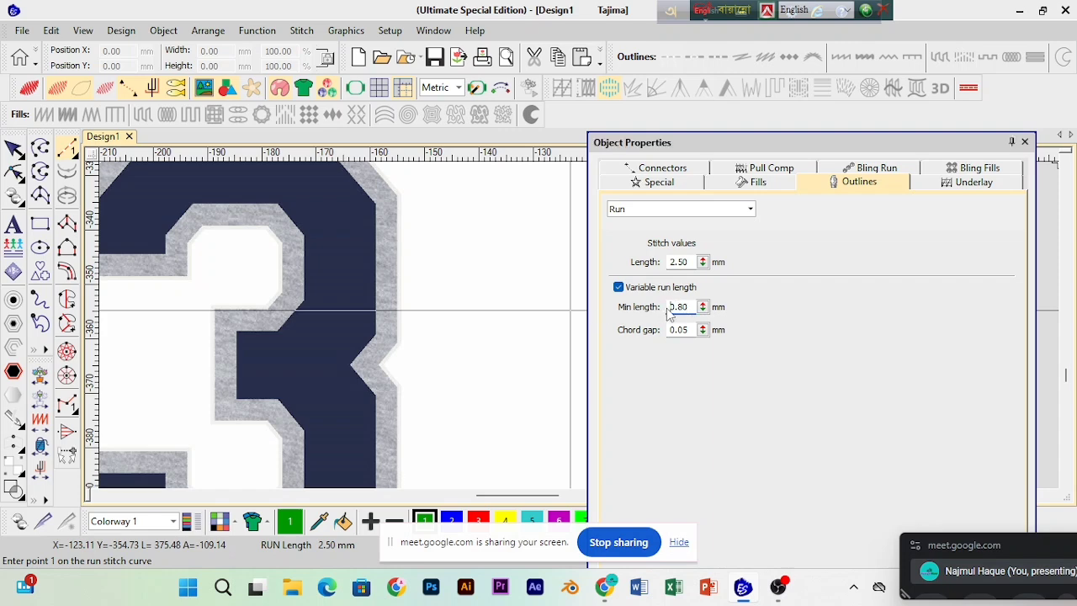
pyautogui.moveTo(691, 306); pyautogui.dragTo(671, 306)
pyautogui.click(618, 288)
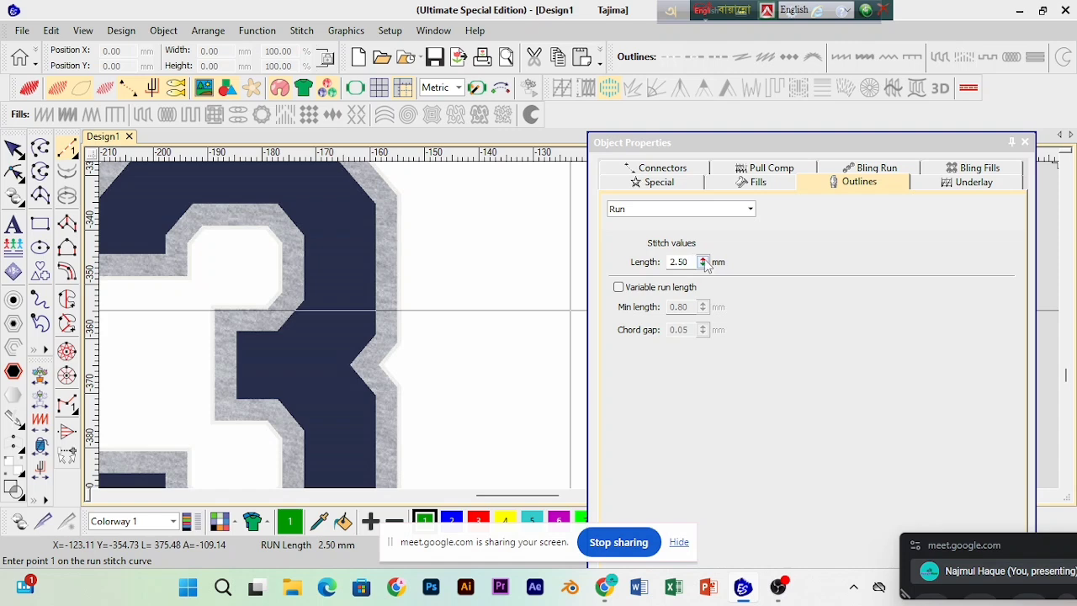
pyautogui.moveTo(704, 262); pyautogui.dragTo(626, 331)
pyautogui.click(703, 263)
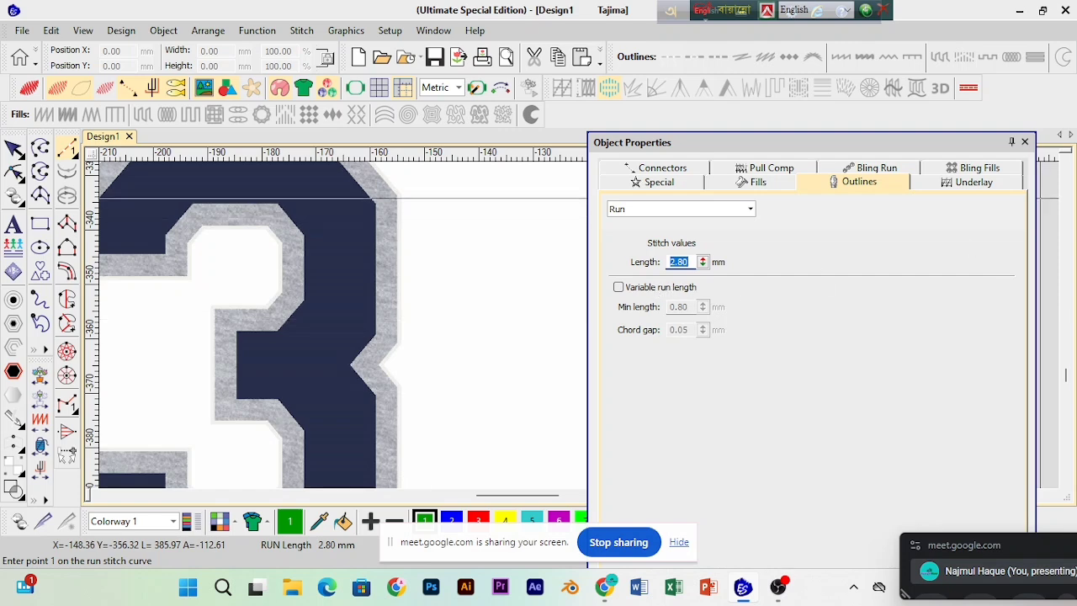
pyautogui.click(1025, 142)
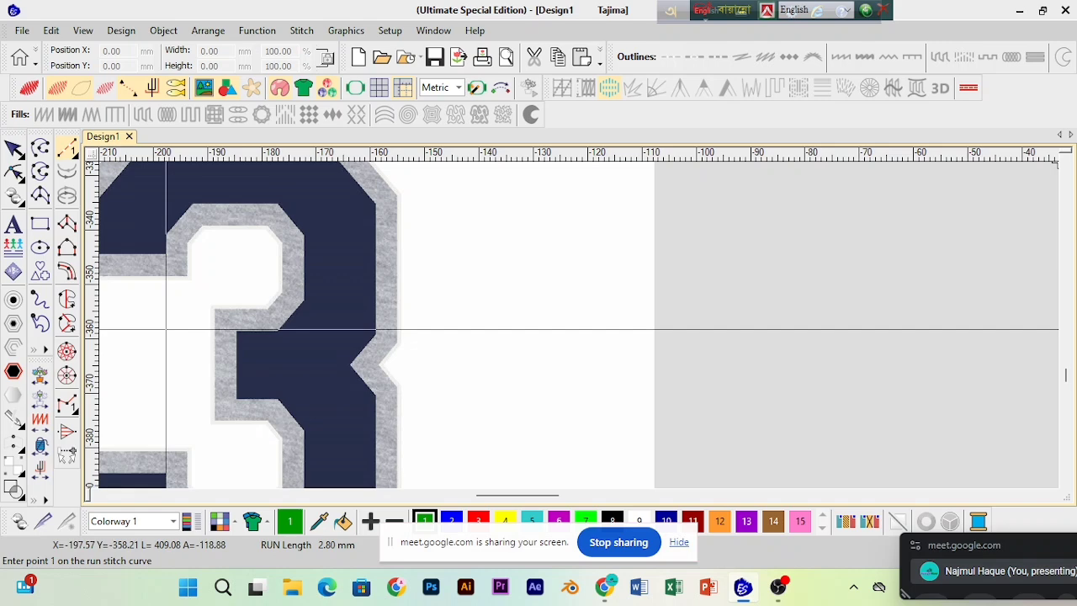
pyautogui.scroll(-1, 165, 328)
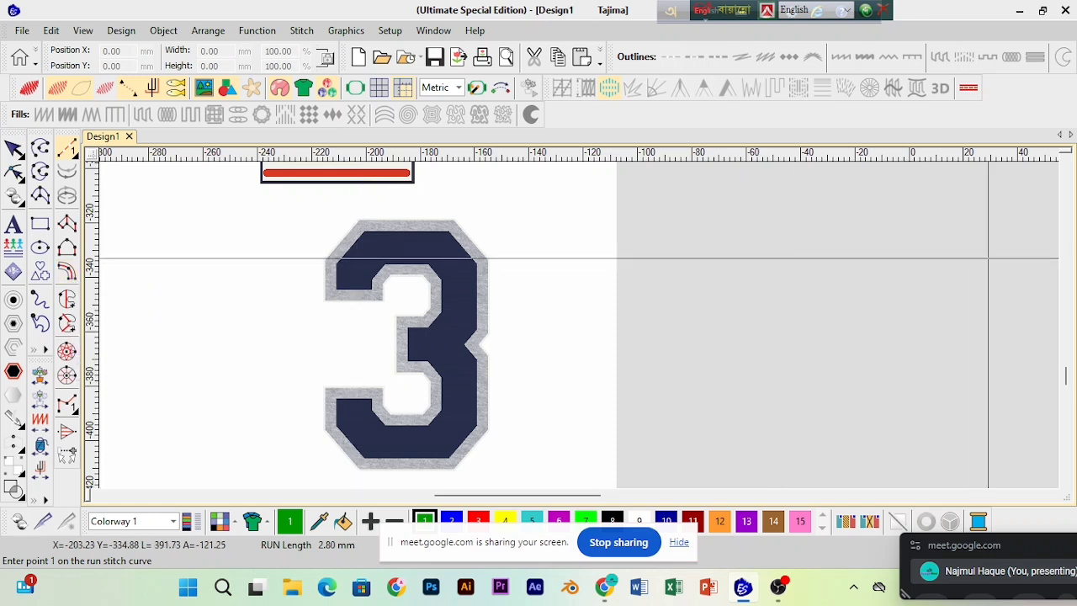
pyautogui.click(1066, 160)
pyautogui.click(397, 287)
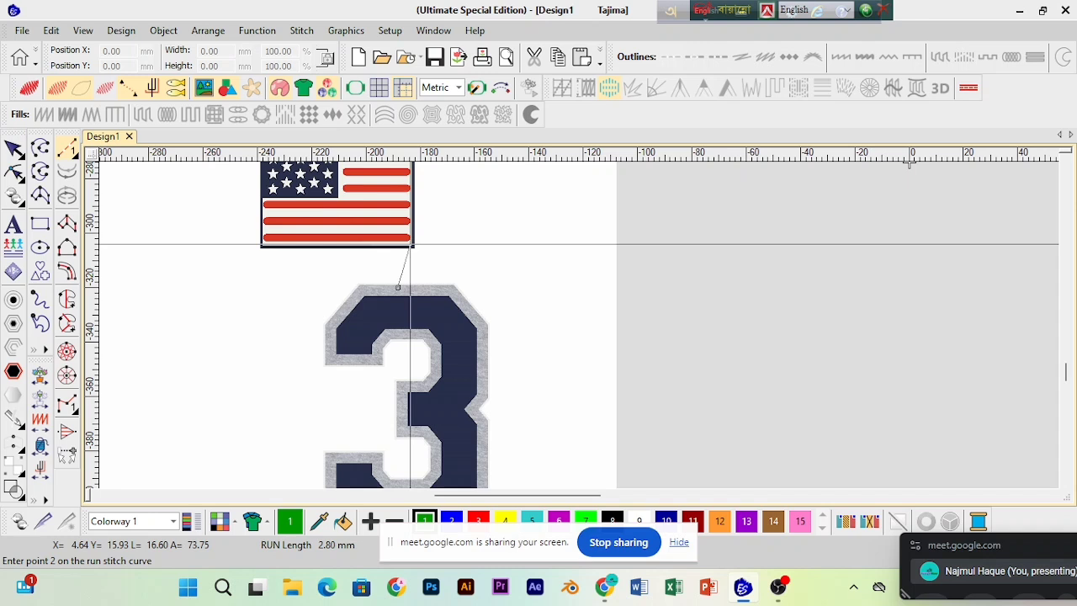
pyautogui.press('Escape')
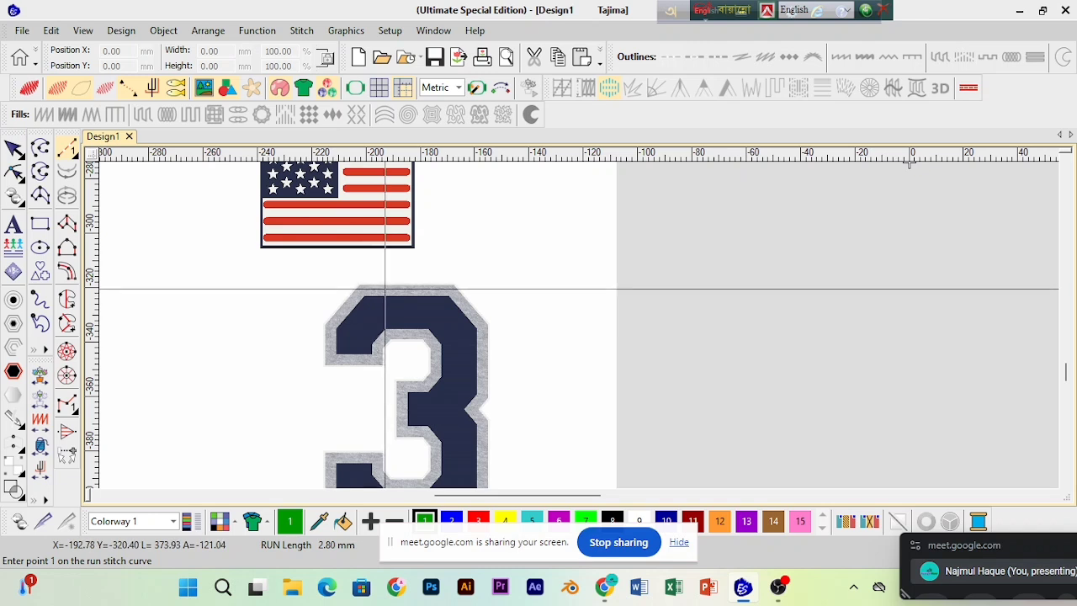
# Step: Turn on variable run length in the Digitize Run settings
pyautogui.press('z')
pyautogui.click(142, 496)
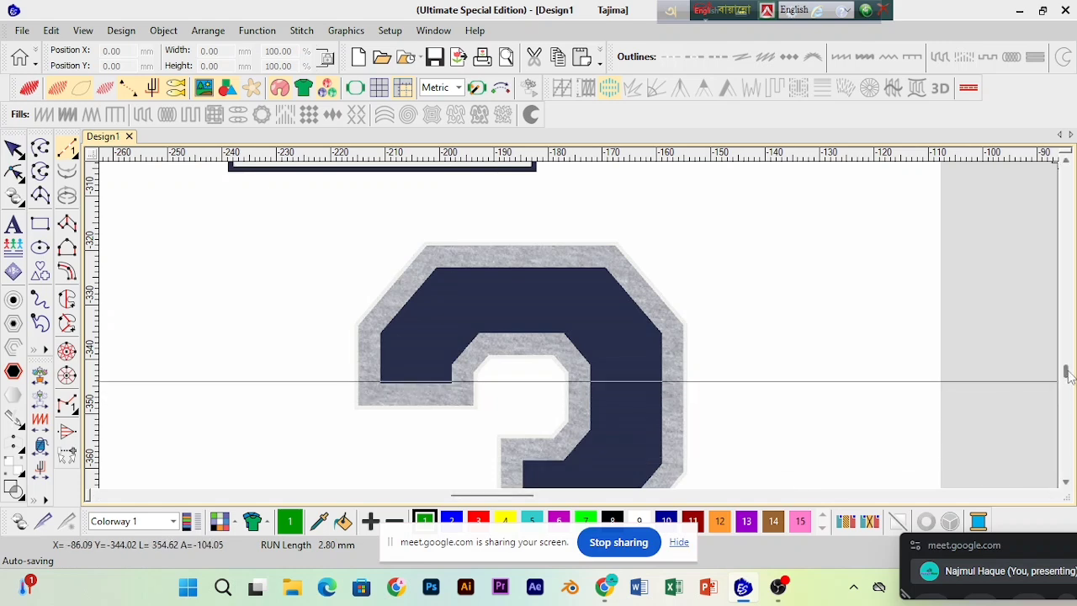
pyautogui.hotkey('shift', 'z')
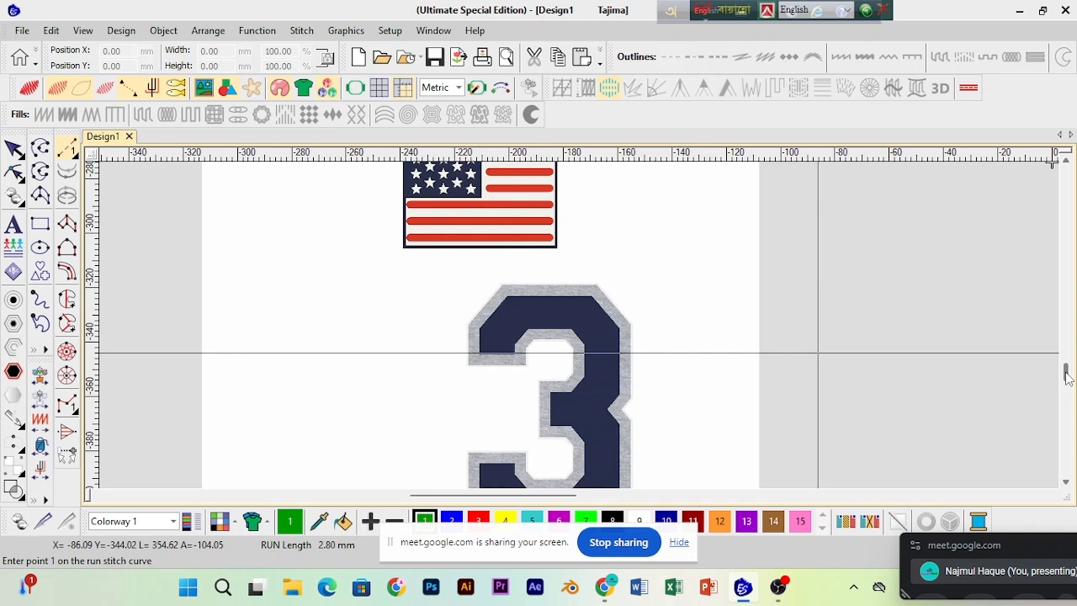
pyautogui.scroll(-3, 1067, 376)
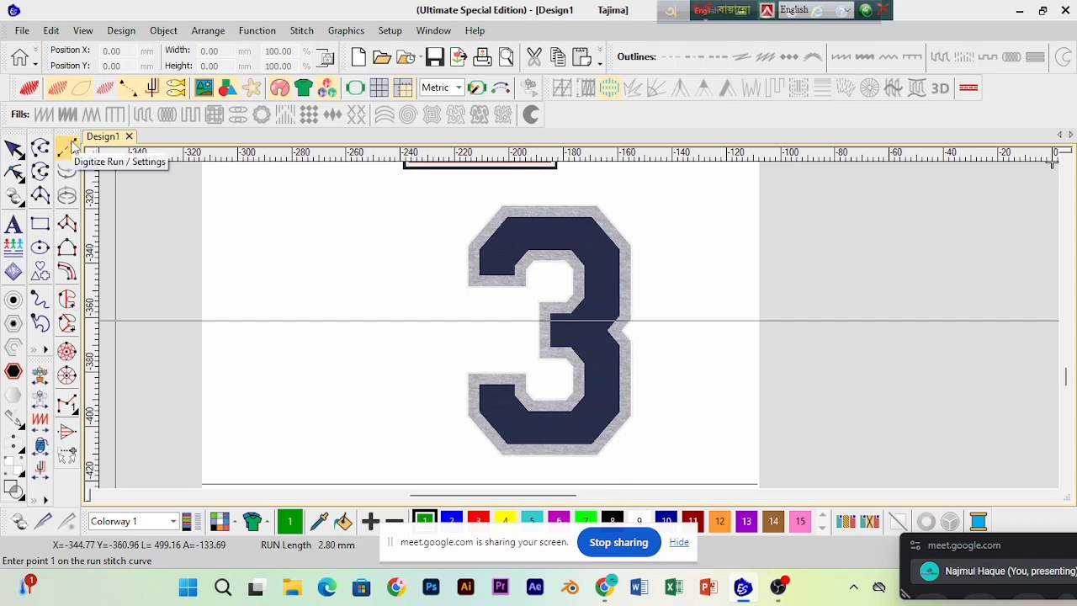
pyautogui.doubleClick(69, 148)
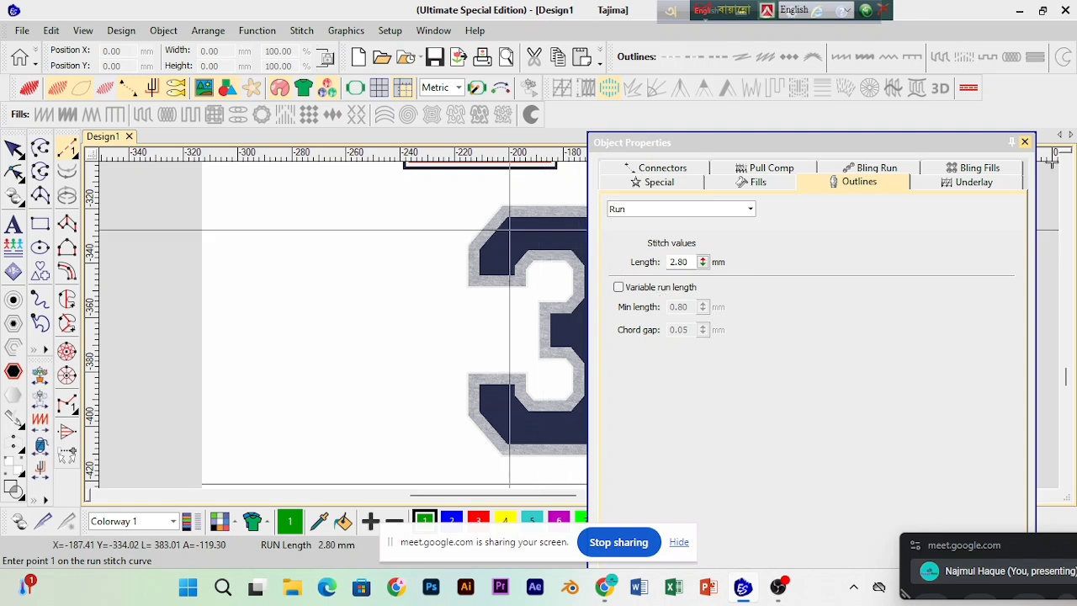
pyautogui.click(623, 289)
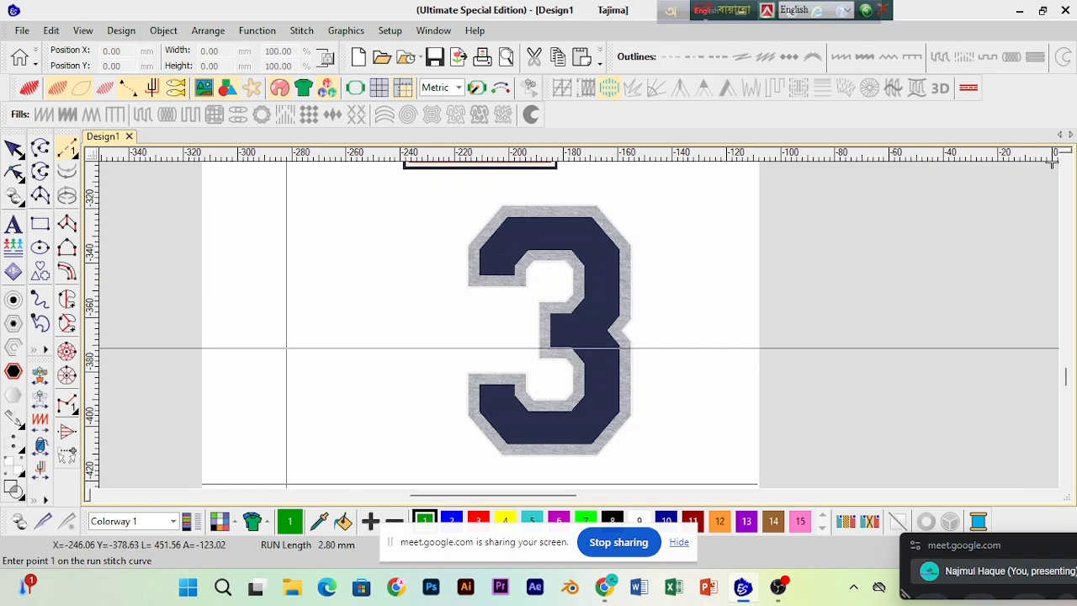
# Step: Digitize a closed run outline beside the number 3, about 72 mm wide and 58 mm high, with one straight side and a rounded remainder
pyautogui.click(245, 297)
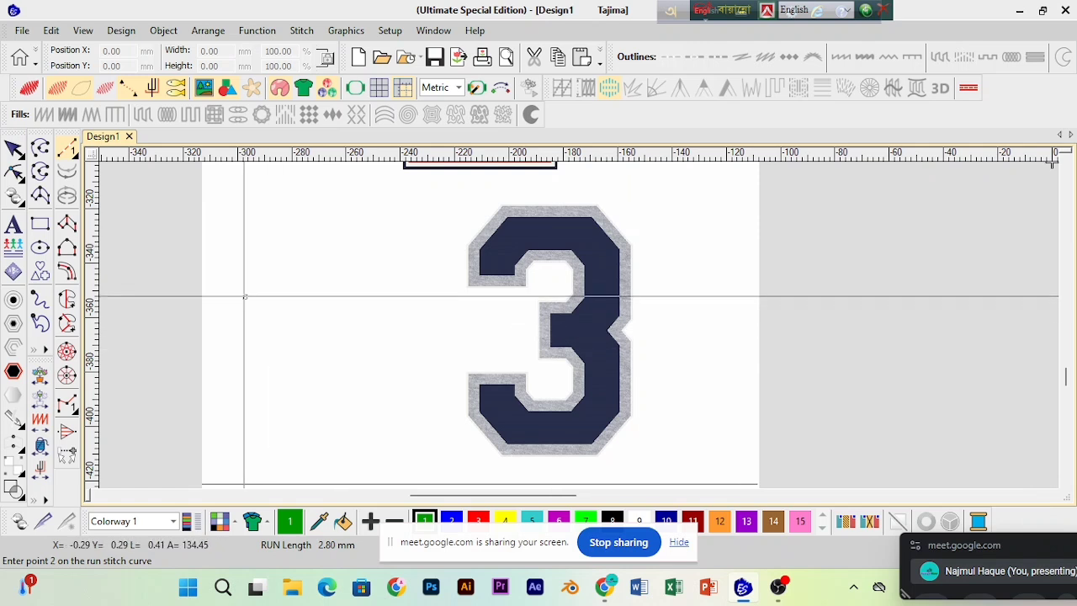
pyautogui.click(414, 251)
pyautogui.click(437, 316)
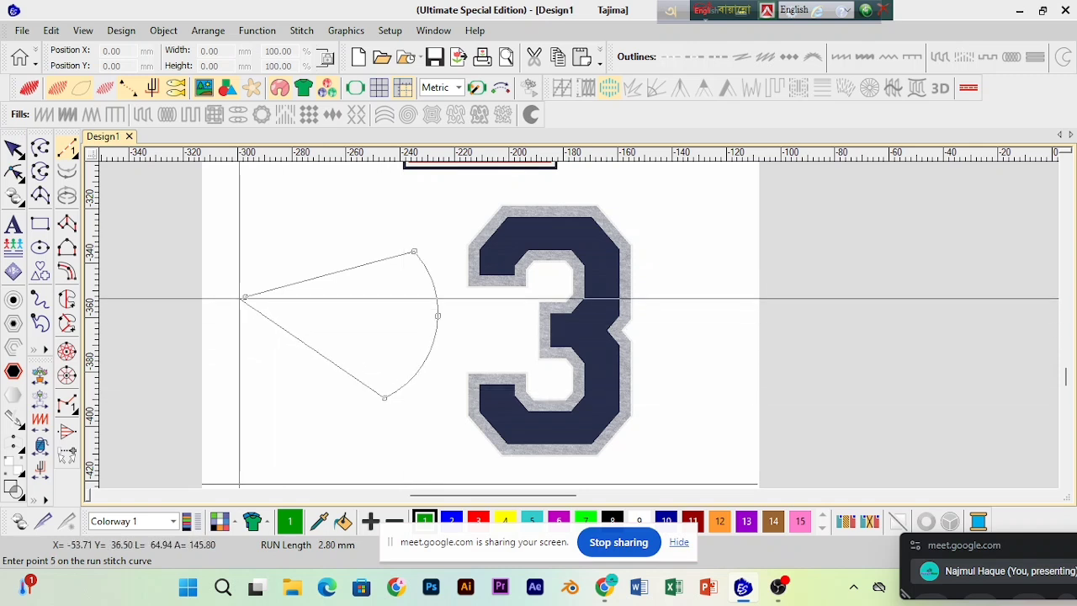
pyautogui.rightClick(241, 298)
pyautogui.press('Return')
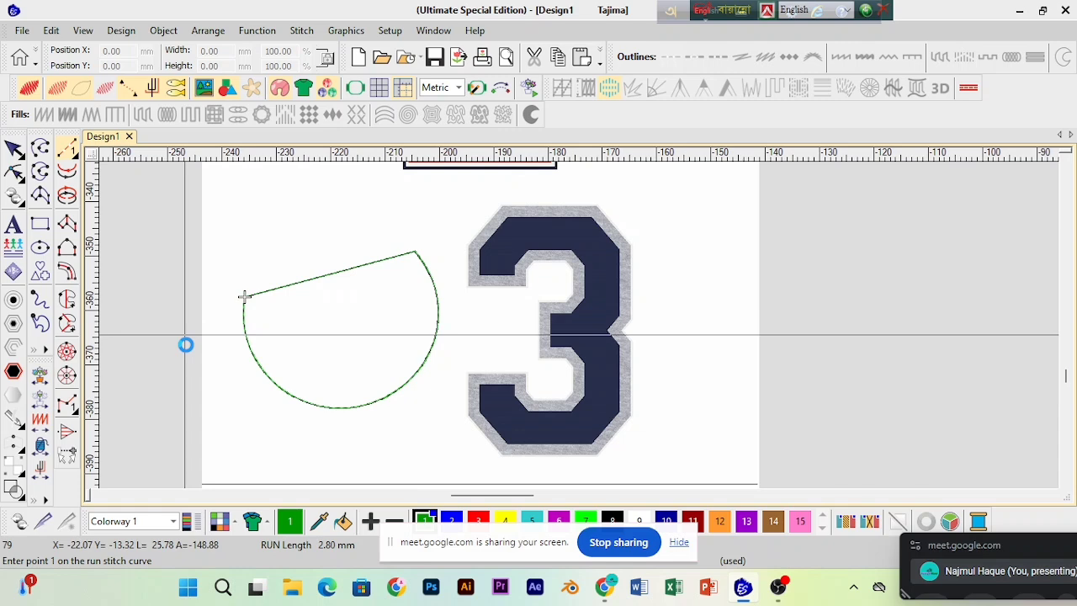
# Step: Examine the outline's stitches up close on its curved side and measure the length of one stitch
pyautogui.scroll(3, 277, 365)
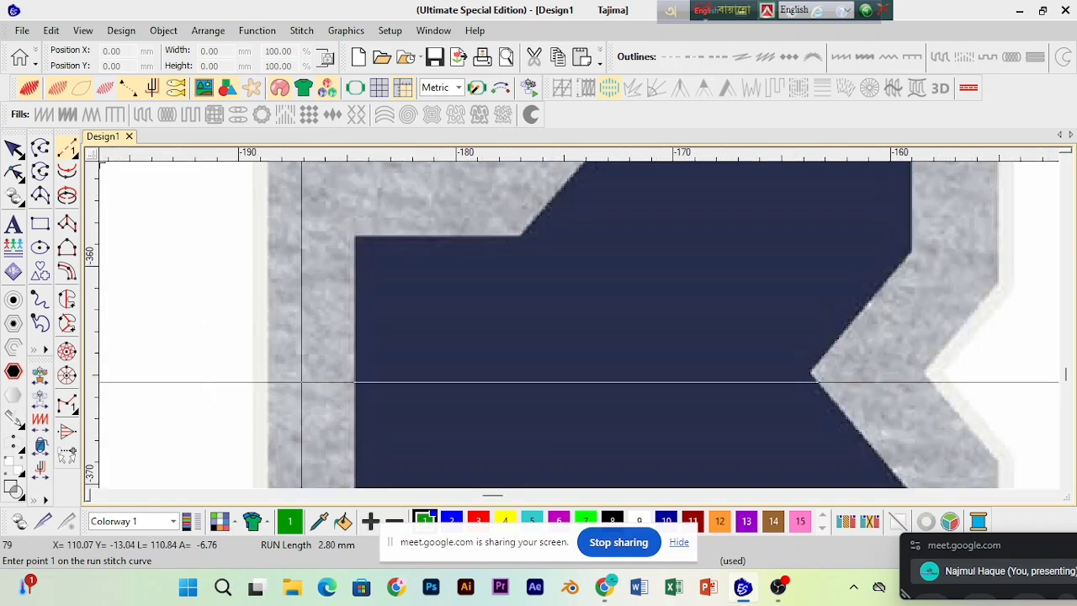
pyautogui.scroll(-3, 302, 382)
pyautogui.scroll(3, 527, 325)
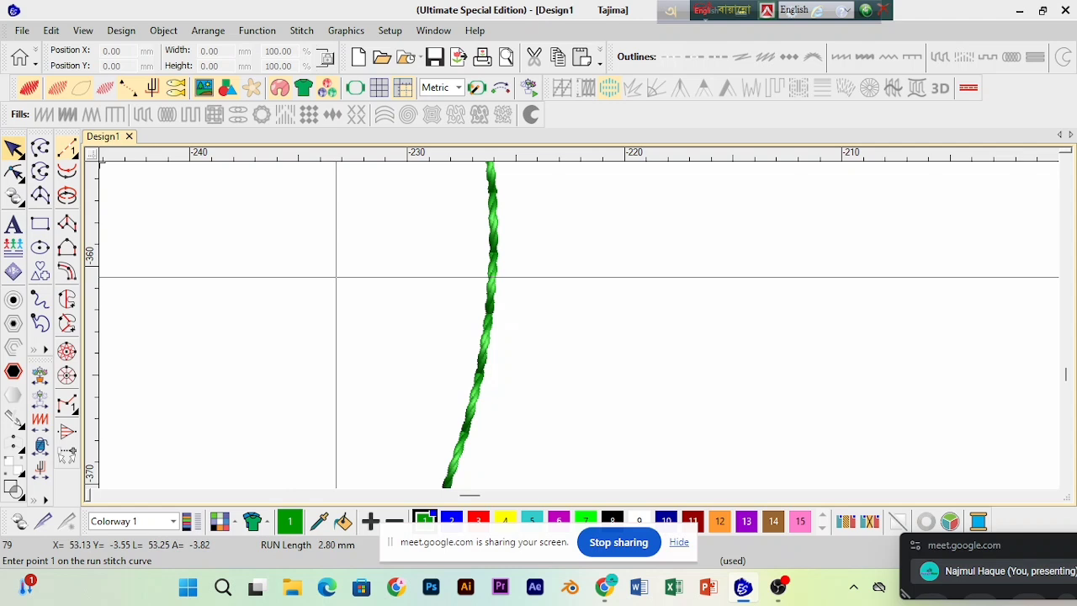
pyautogui.click(491, 313)
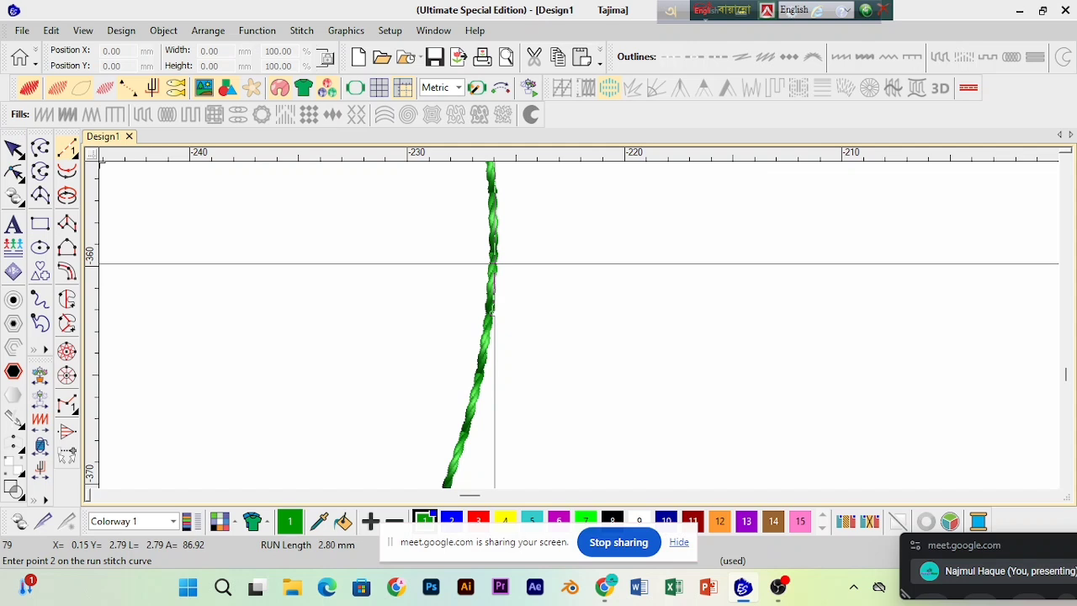
pyautogui.press('Escape')
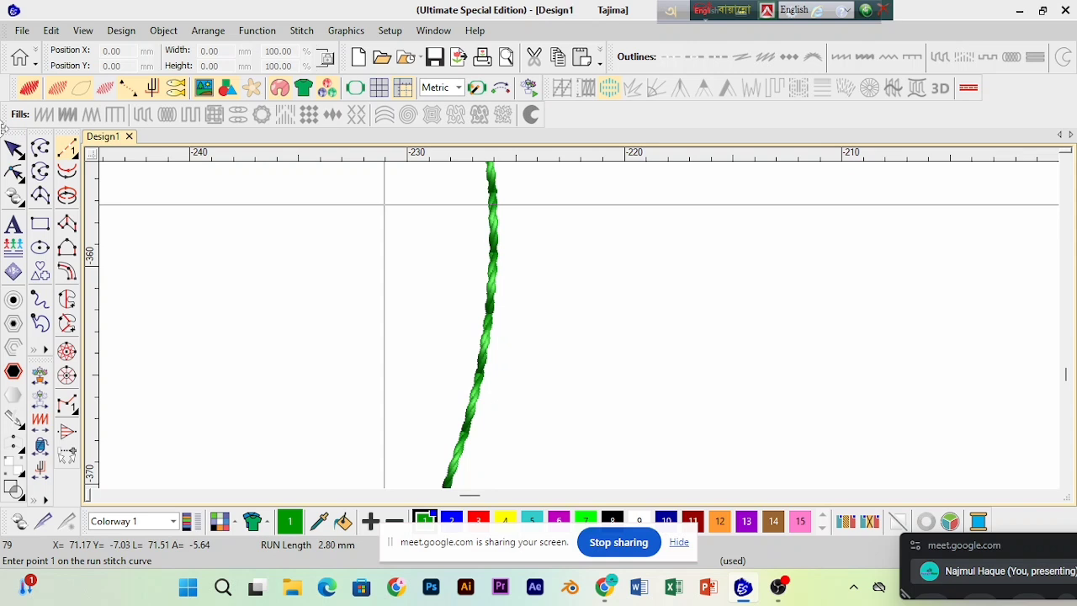
# Step: Turn off variable run length for the rounded run outline and set its stitch length to 4.90 mm
pyautogui.click(13, 149)
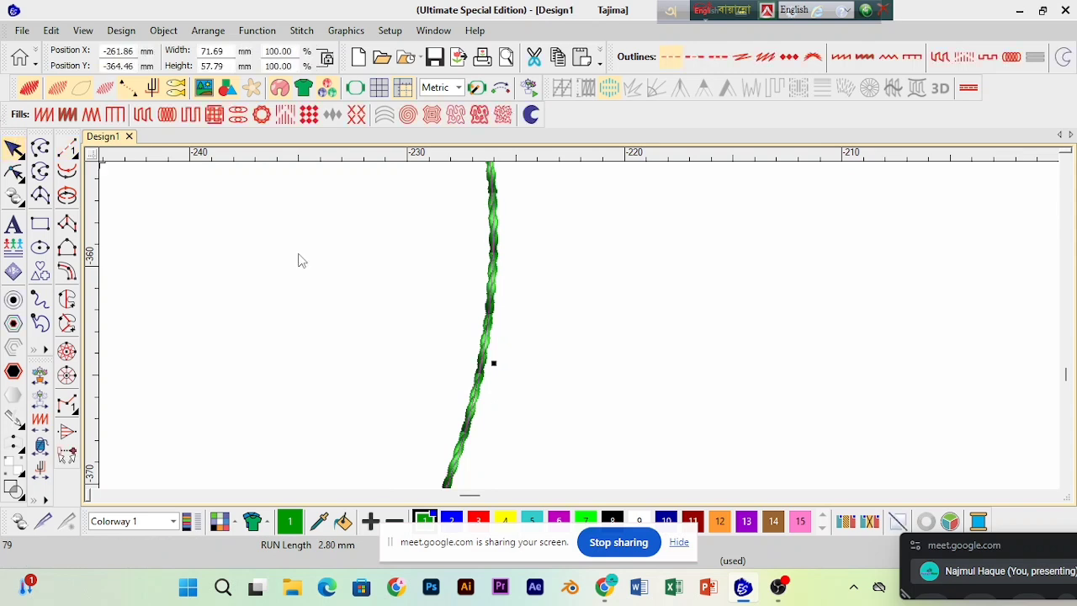
pyautogui.doubleClick(526, 264)
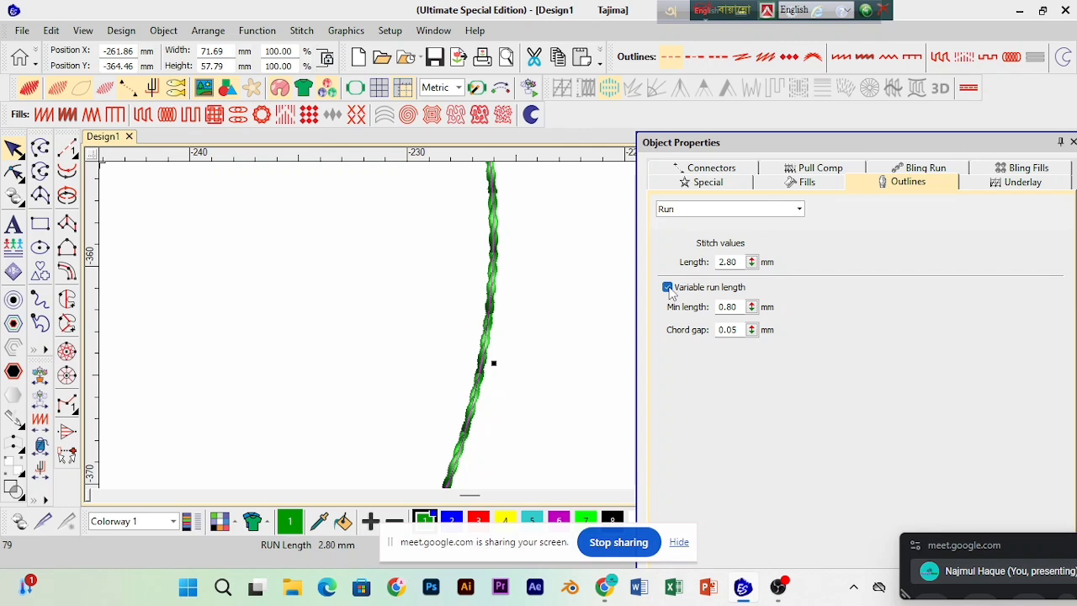
pyautogui.click(668, 287)
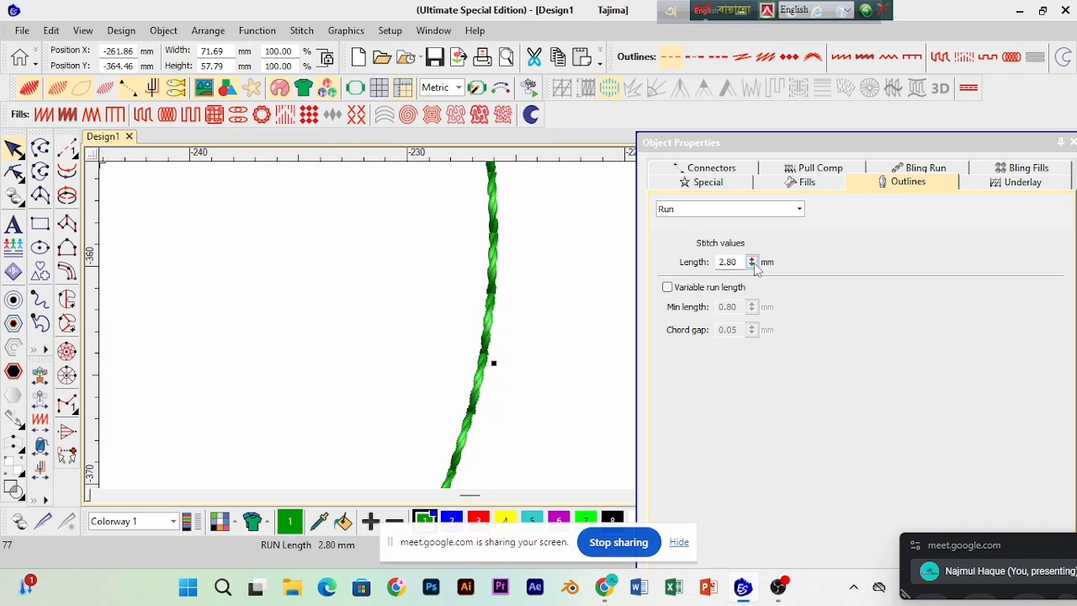
pyautogui.moveTo(754, 263); pyautogui.dragTo(678, 319)
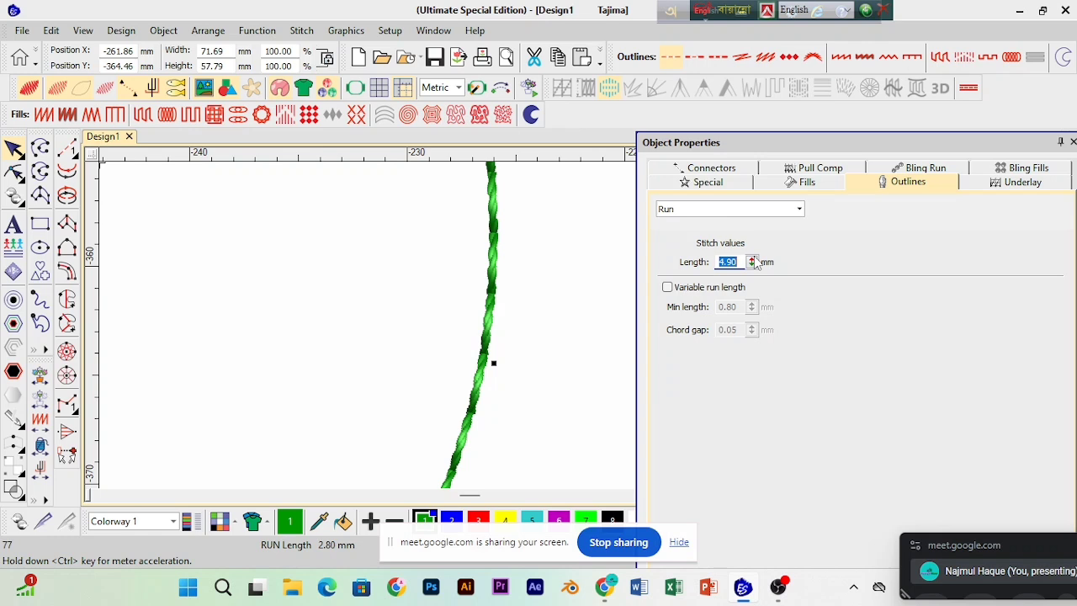
pyautogui.press('Return')
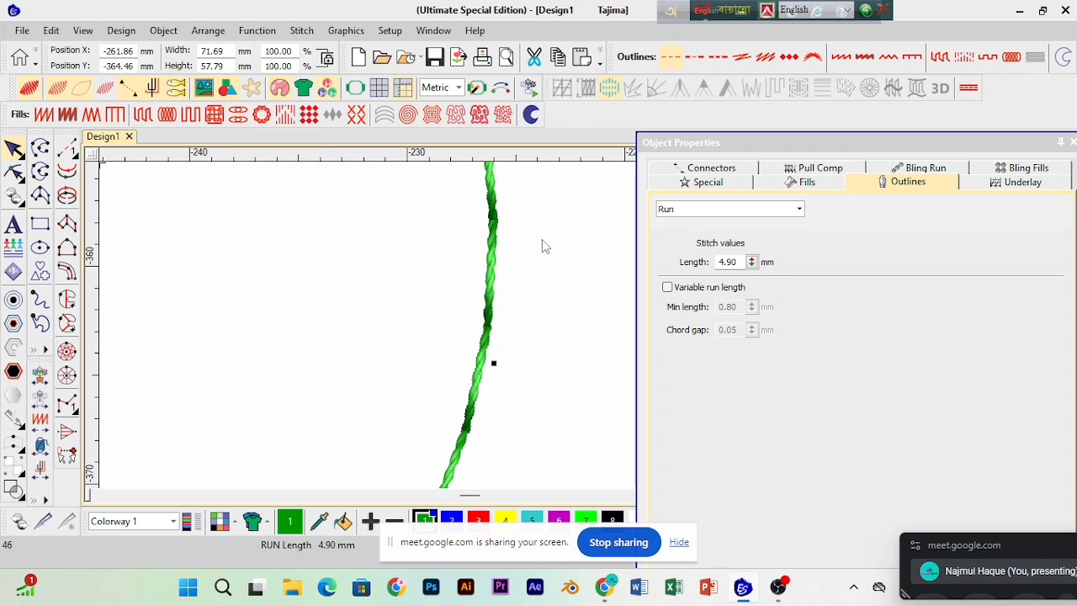
# Step: Set the run outline's stitch length to 2.80 mm and turn variable run length on
pyautogui.doubleClick(719, 262)
pyautogui.write('2.80')
pyautogui.press('Return')
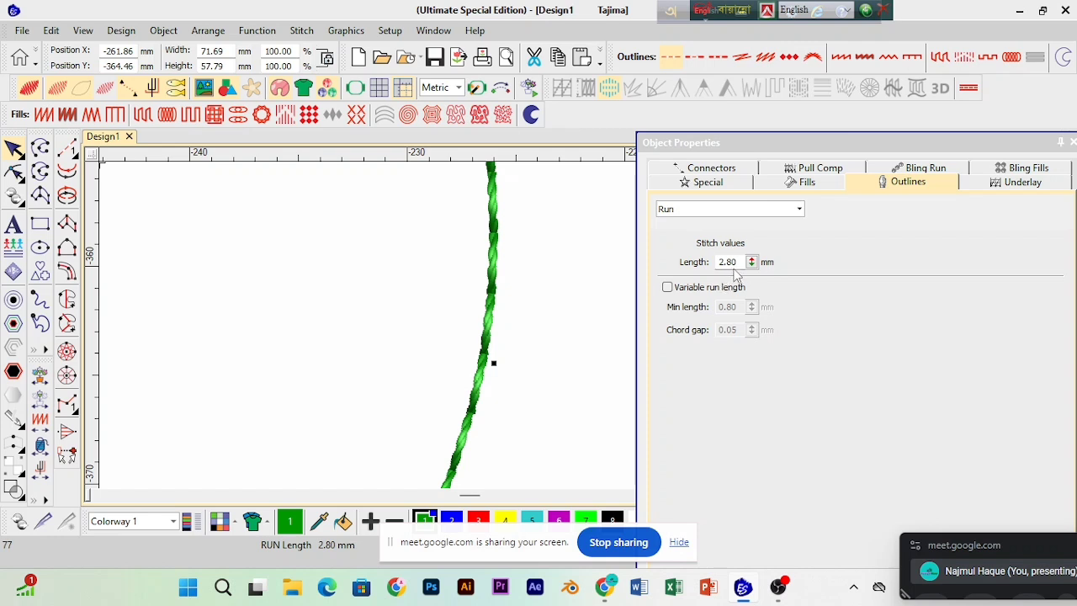
pyautogui.scroll(-1, 588, 311)
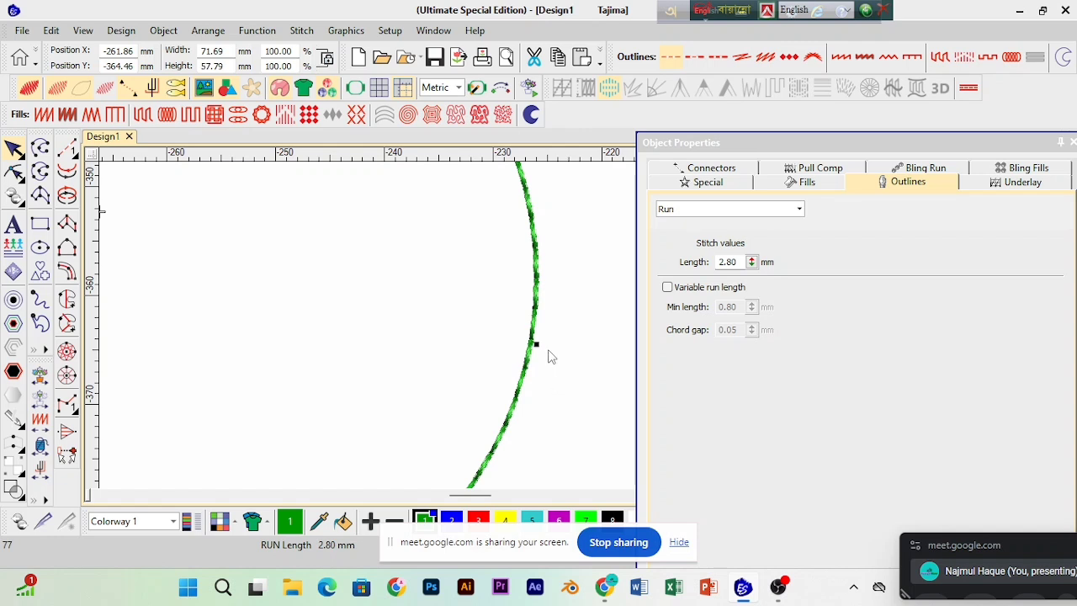
pyautogui.click(670, 287)
# Step: Set the minimum length of the outline's variable run to 0.40 mm
pyautogui.moveTo(751, 307); pyautogui.dragTo(678, 420)
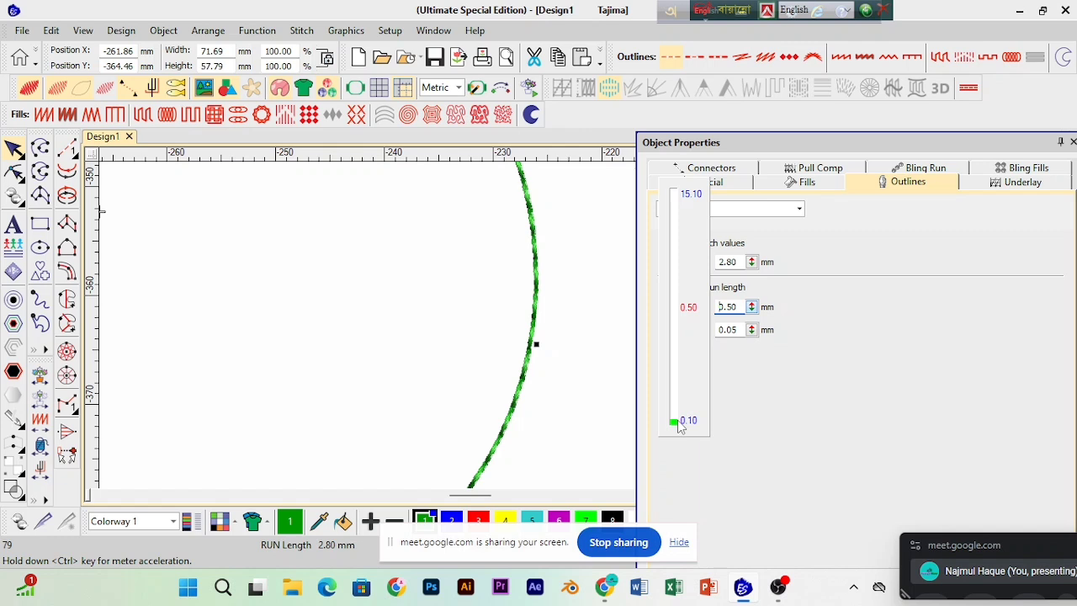
pyautogui.moveTo(677, 420); pyautogui.dragTo(677, 420)
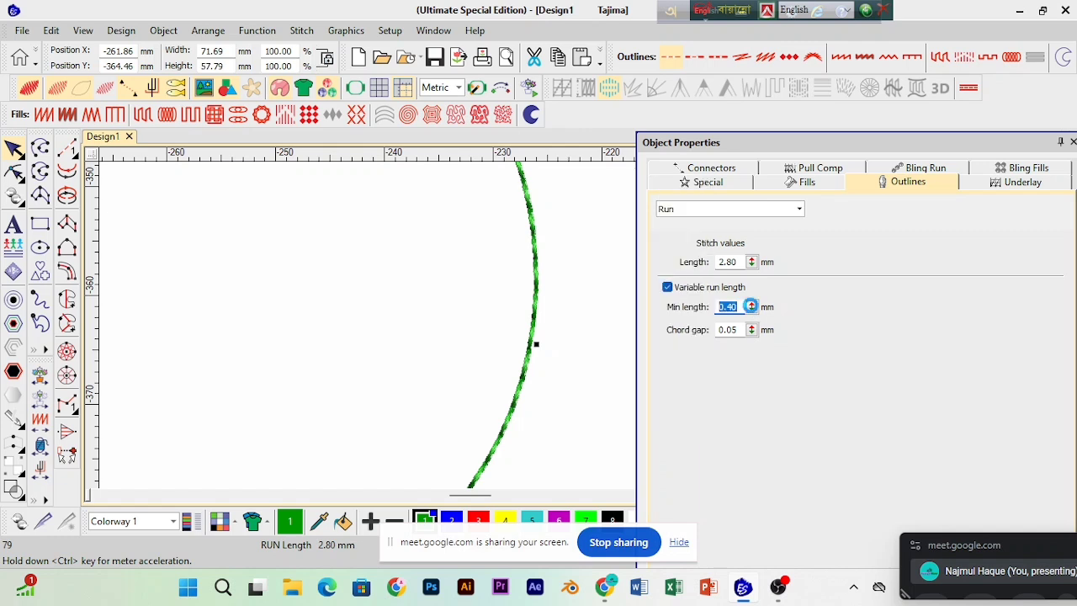
pyautogui.press('Return')
# Step: Set the minimum length of the outline's variable run to 0.80 mm and check the stitches up close
pyautogui.moveTo(751, 307); pyautogui.dragTo(677, 425)
pyautogui.press('Return')
pyautogui.scroll(2, 578, 324)
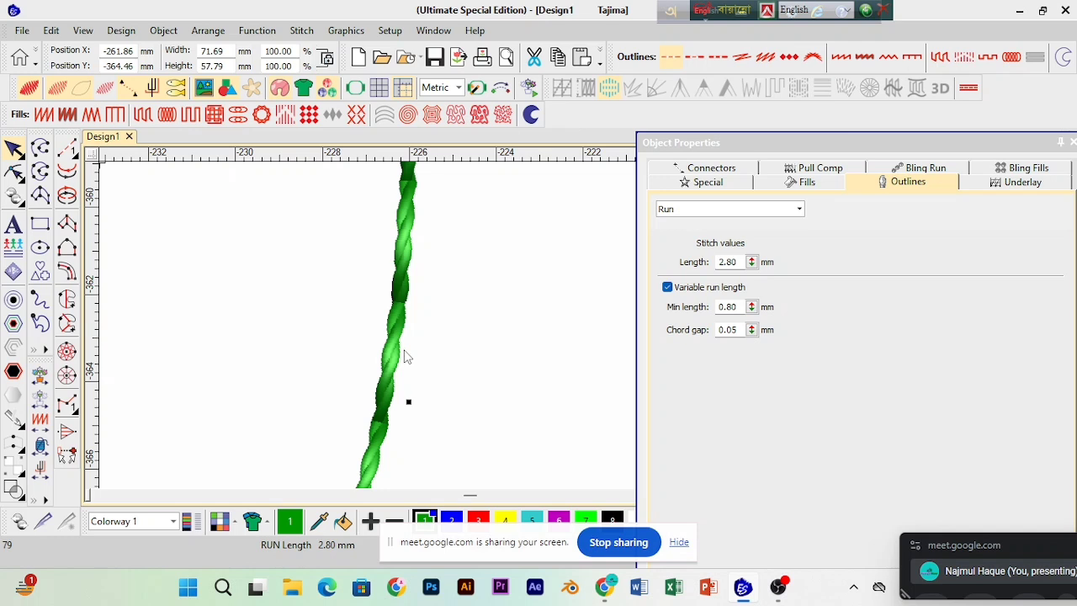
# Step: Turn off variable run length for the sample outline and set its stitch length to 2.90 mm
pyautogui.click(668, 287)
pyautogui.click(667, 287)
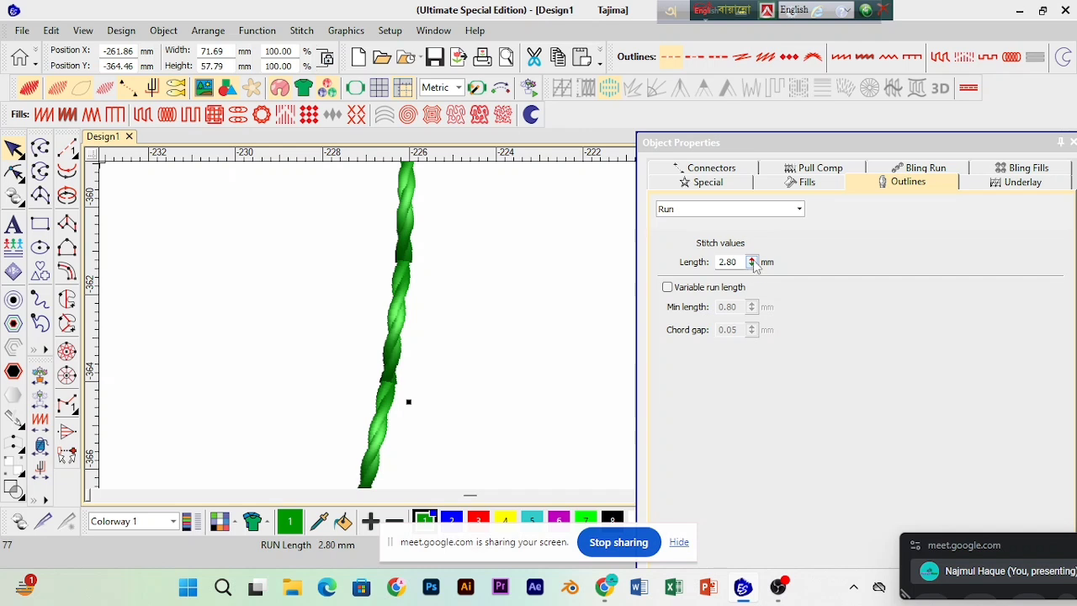
pyautogui.click(752, 259)
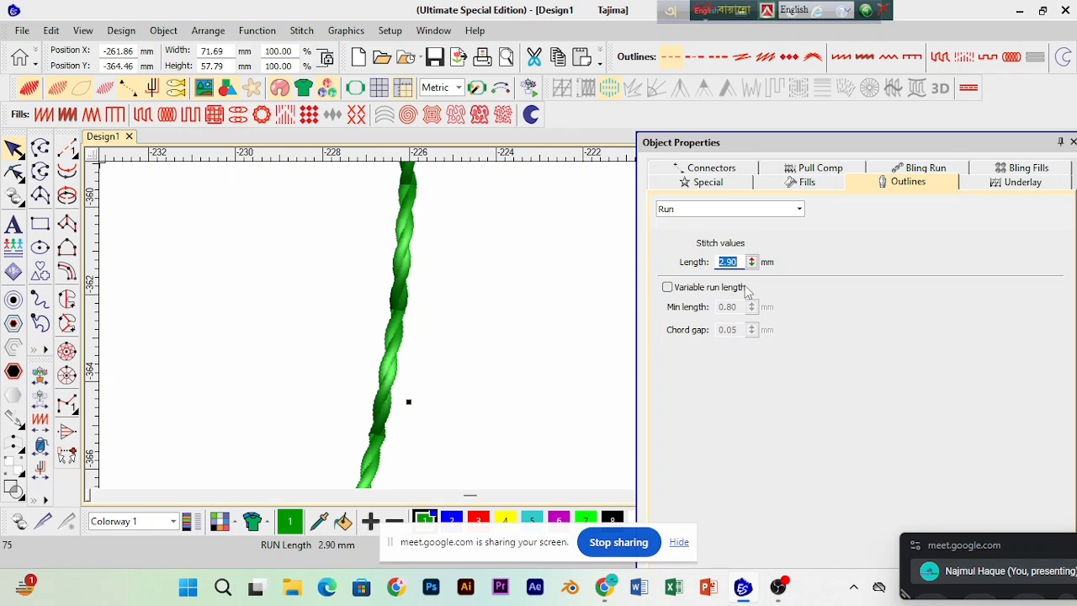
# Step: Reposition the Object Properties window, close it, and view the whole sample outline beside the number 3
pyautogui.doubleClick(826, 141)
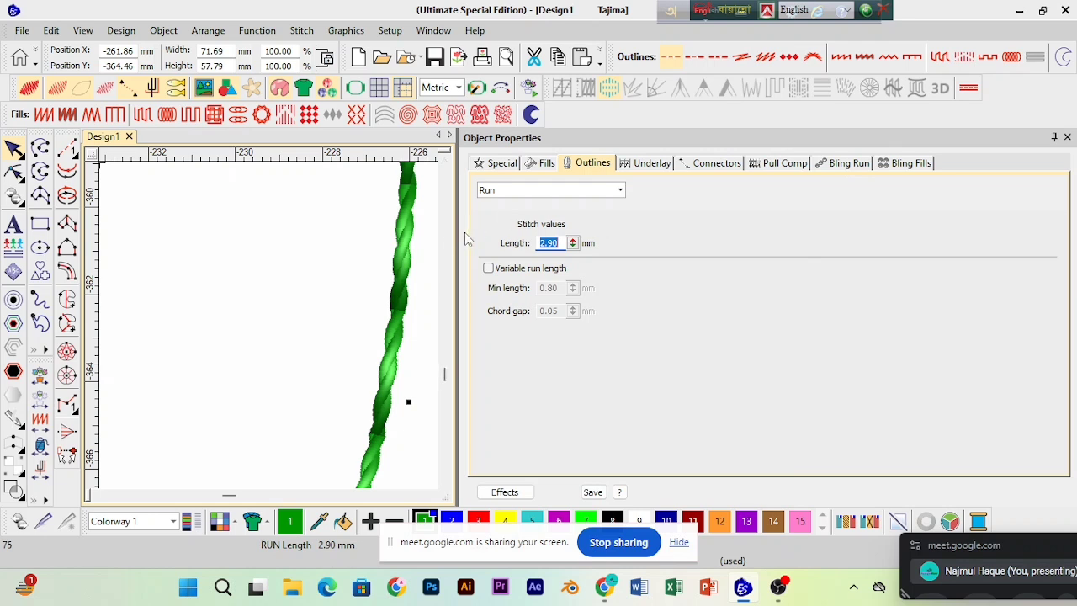
pyautogui.moveTo(458, 227); pyautogui.dragTo(673, 177)
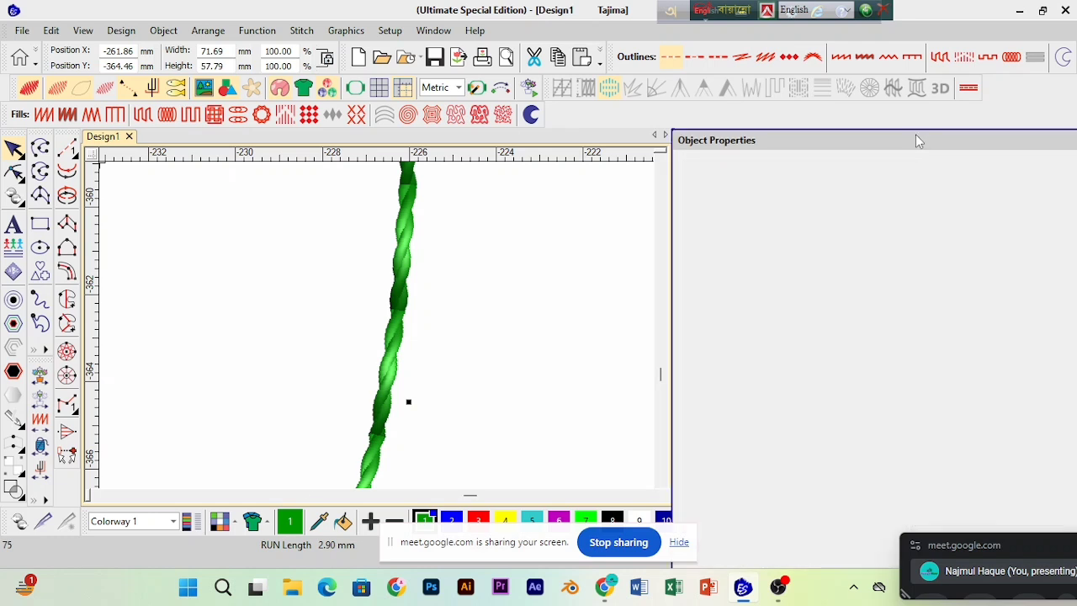
pyautogui.moveTo(915, 135); pyautogui.dragTo(589, 174)
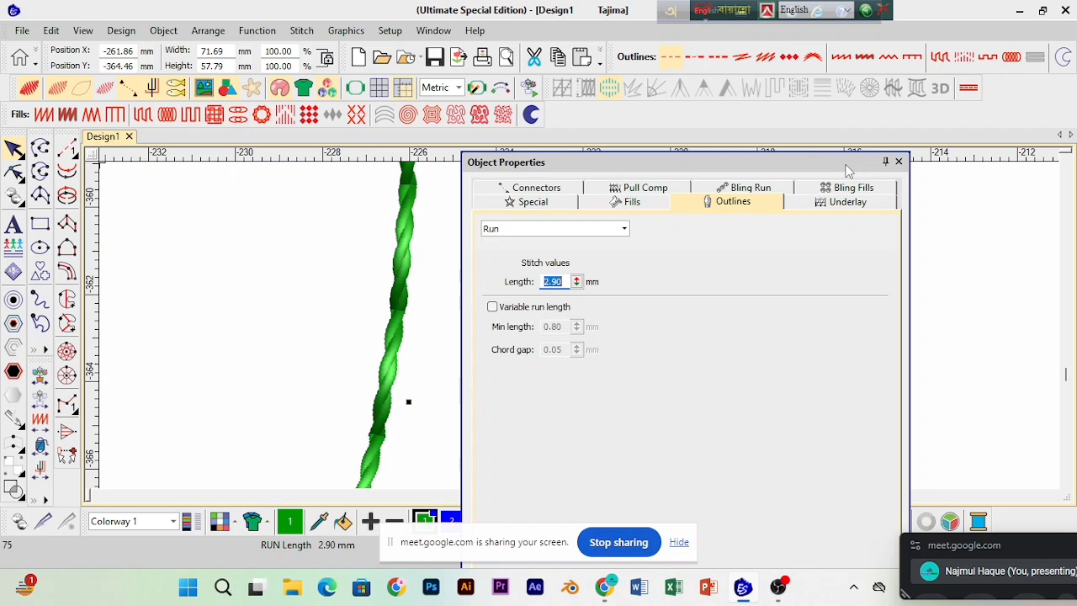
pyautogui.scroll(-1, 412, 348)
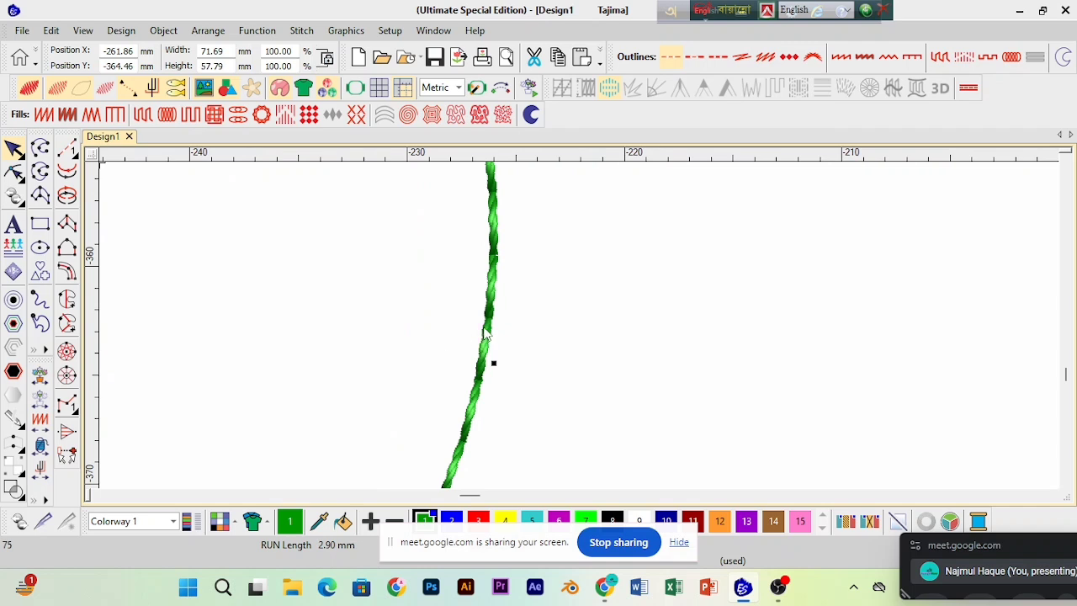
pyautogui.scroll(-1, 494, 334)
pyautogui.scroll(1, 481, 389)
pyautogui.scroll(-3, 498, 308)
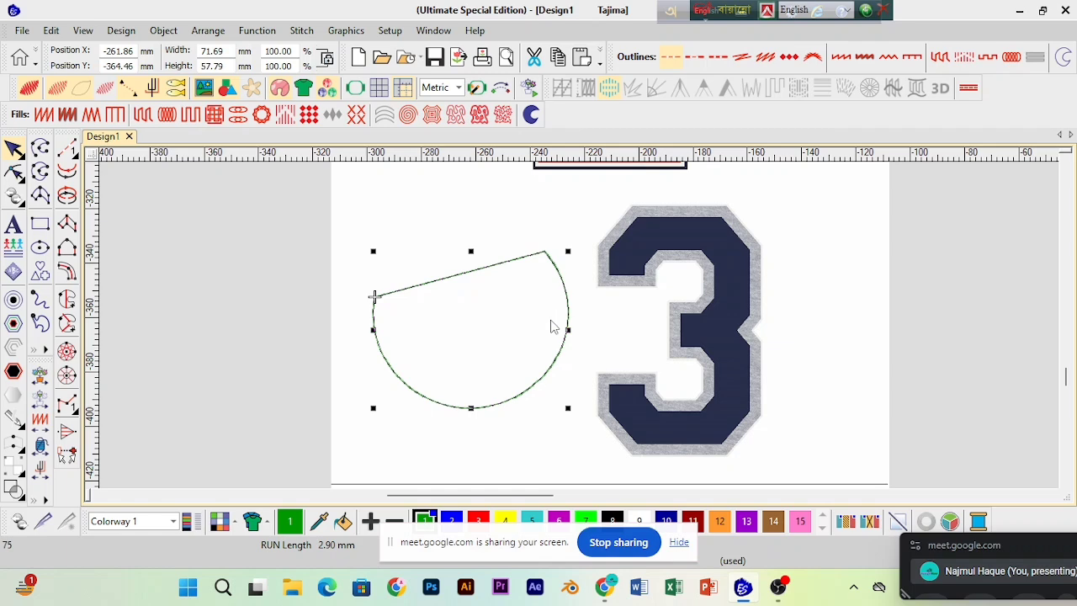
# Step: Set the sample outline's run stitch length to 4.20 mm, close its properties, and delete the outline
pyautogui.doubleClick(551, 327)
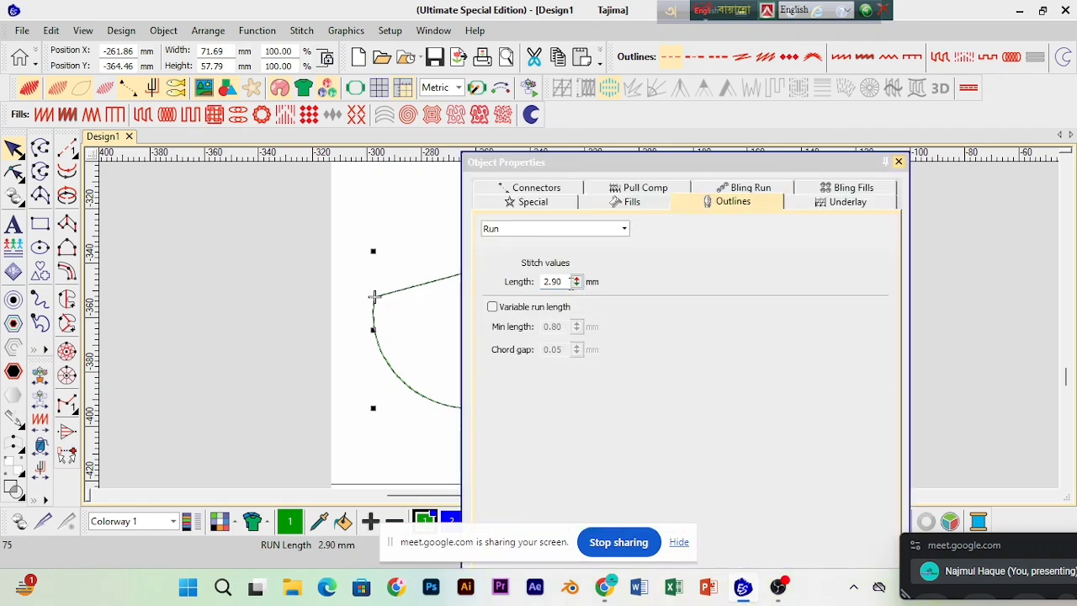
pyautogui.moveTo(574, 166); pyautogui.dragTo(706, 165)
pyautogui.moveTo(708, 281); pyautogui.dragTo(634, 335)
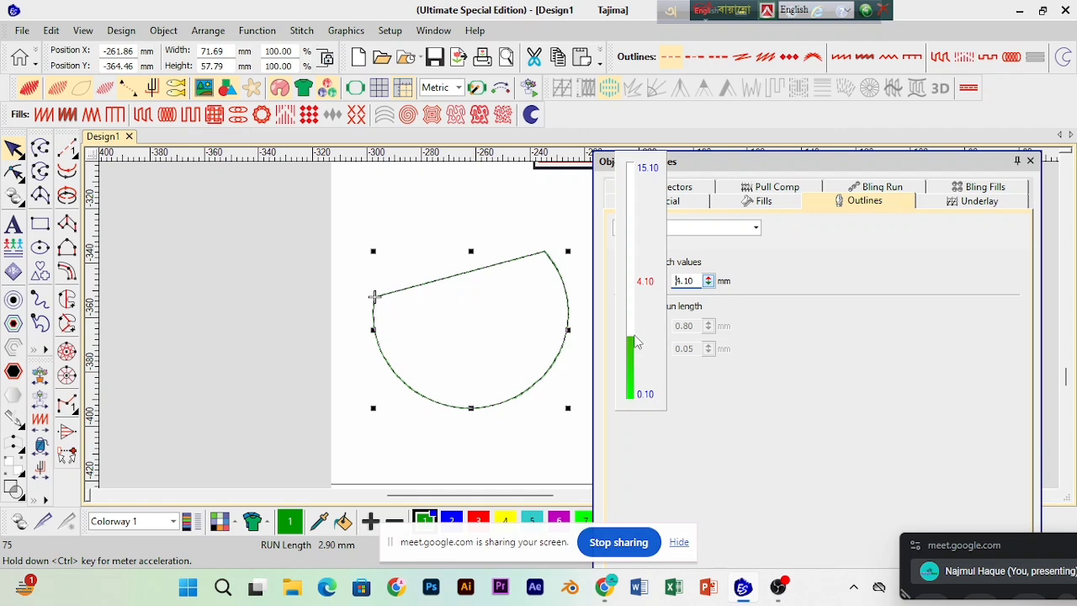
pyautogui.moveTo(636, 342); pyautogui.dragTo(636, 339)
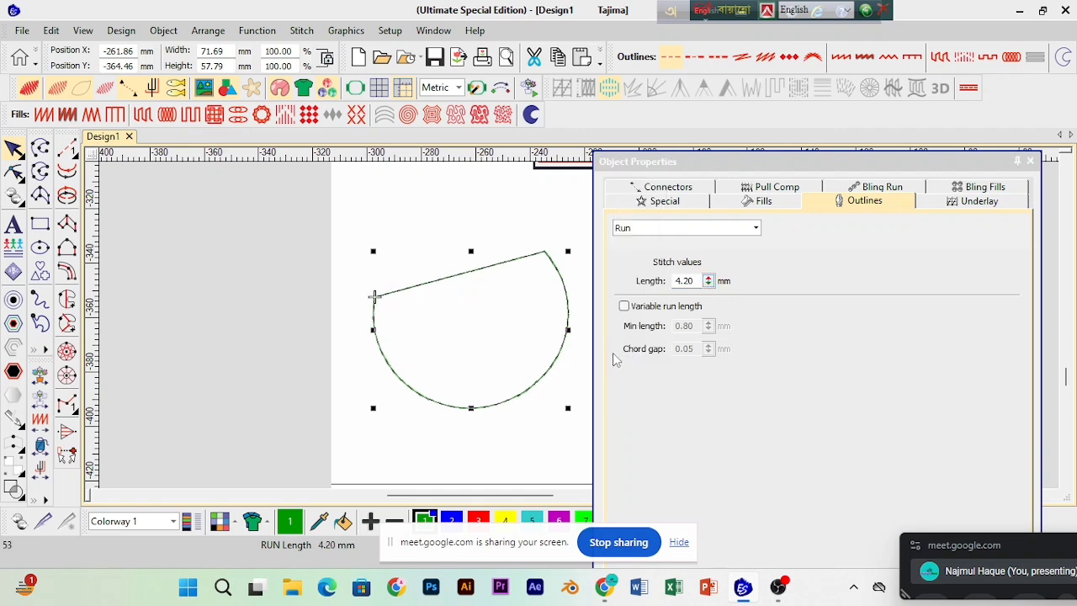
pyautogui.click(1031, 161)
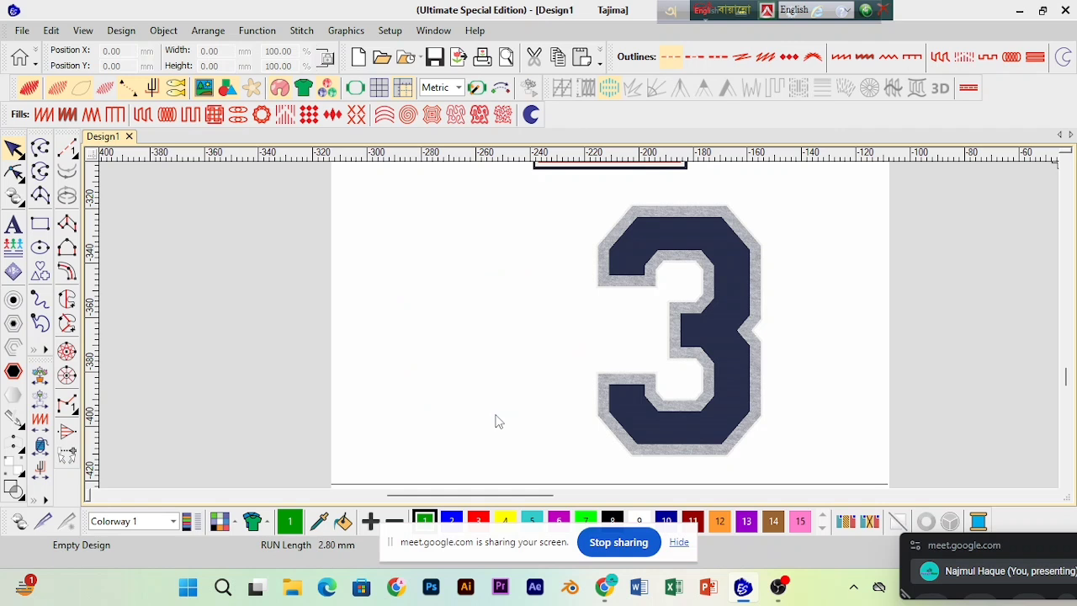
# Step: Begin a run stitch line centred in the grey border, tracing the 3's upper arm, top edge and upper-right corner
pyautogui.click(639, 495)
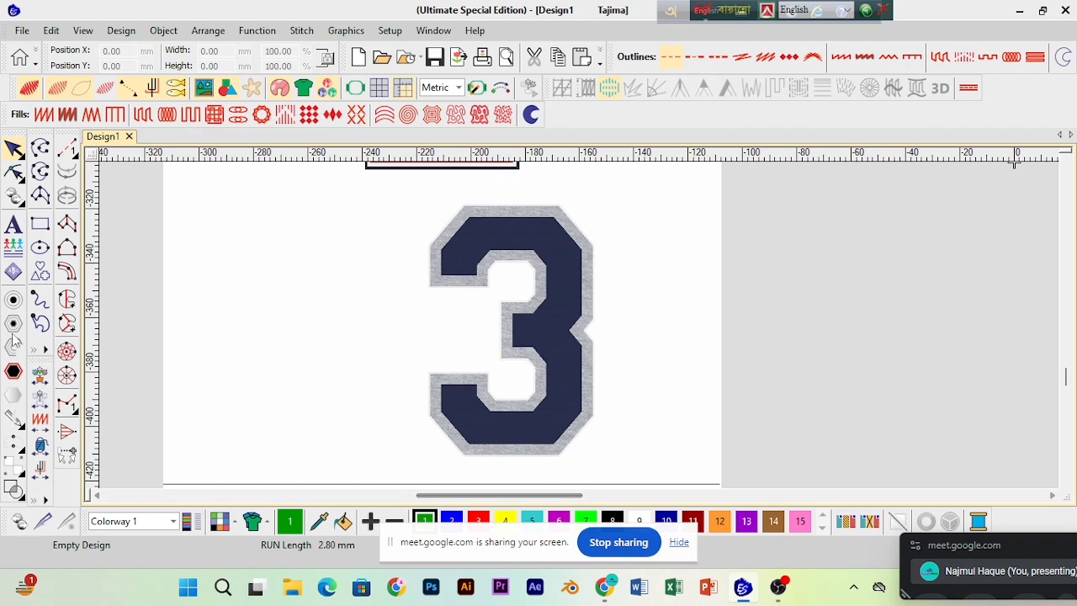
pyautogui.click(67, 148)
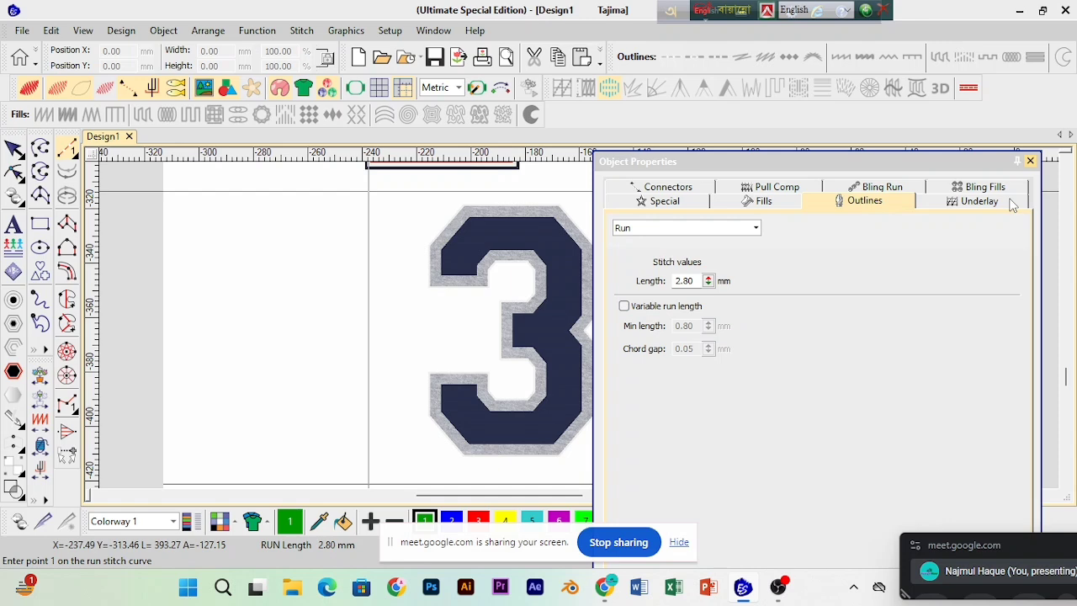
pyautogui.click(1029, 160)
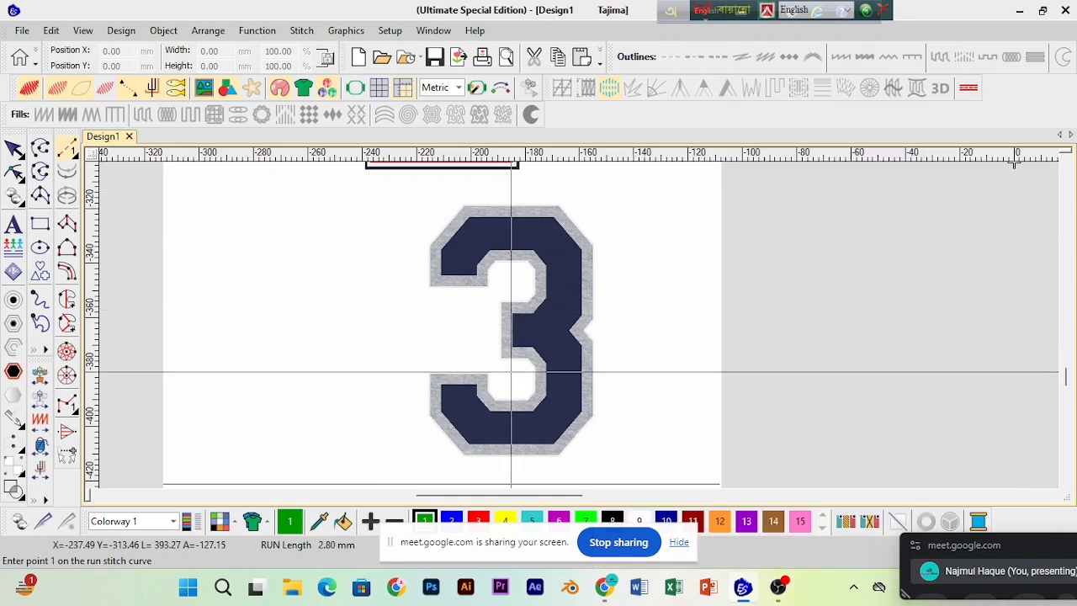
pyautogui.scroll(2, 568, 397)
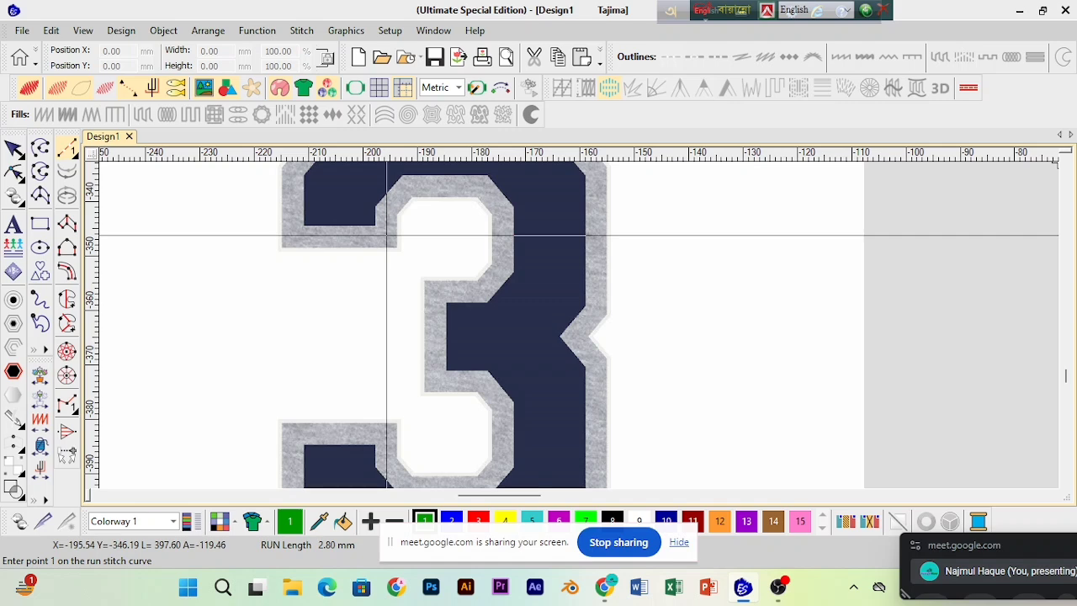
pyautogui.click(387, 235)
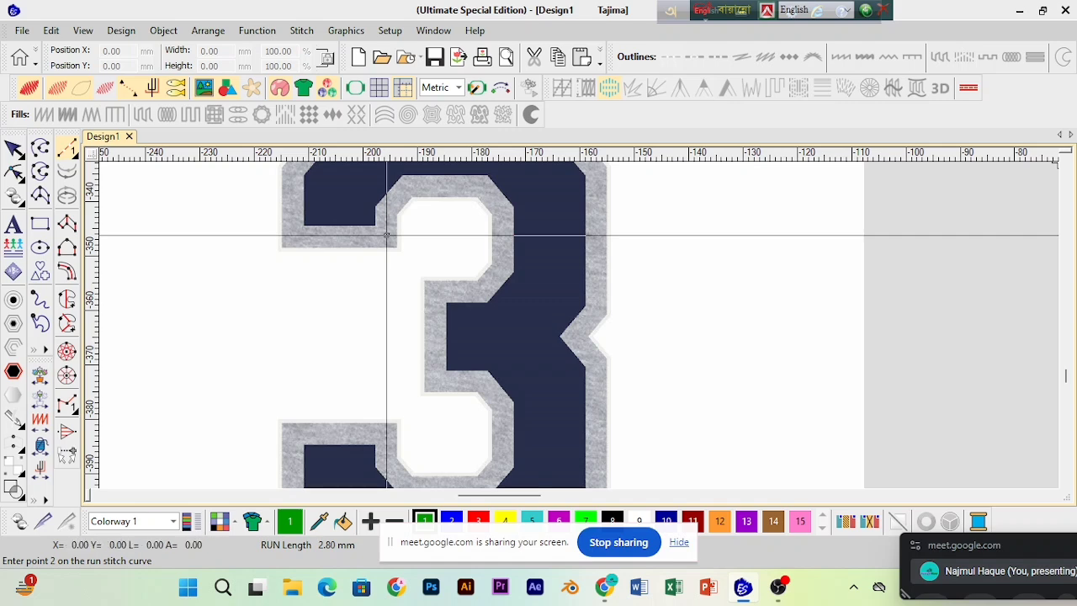
pyautogui.click(291, 235)
pyautogui.scroll(3, 291, 253)
pyautogui.click(290, 334)
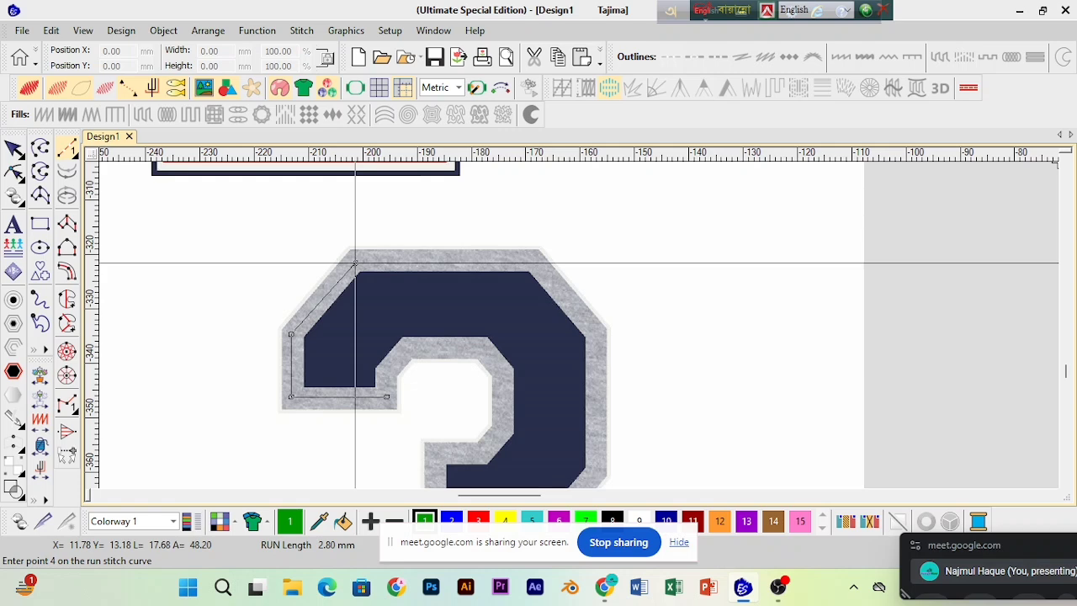
pyautogui.click(356, 262)
pyautogui.click(536, 262)
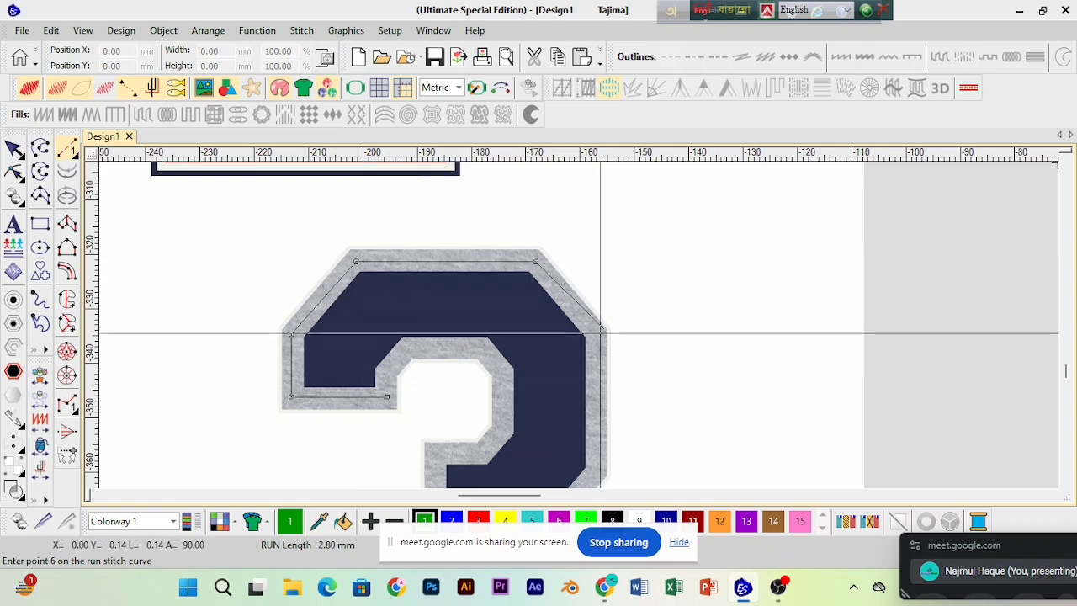
pyautogui.click(596, 333)
# Step: Continue the run line through the right notch, around the bottom and back along the inner border, and finish it at the upper arm
pyautogui.click(598, 466)
pyautogui.scroll(-3, 598, 466)
pyautogui.click(575, 334)
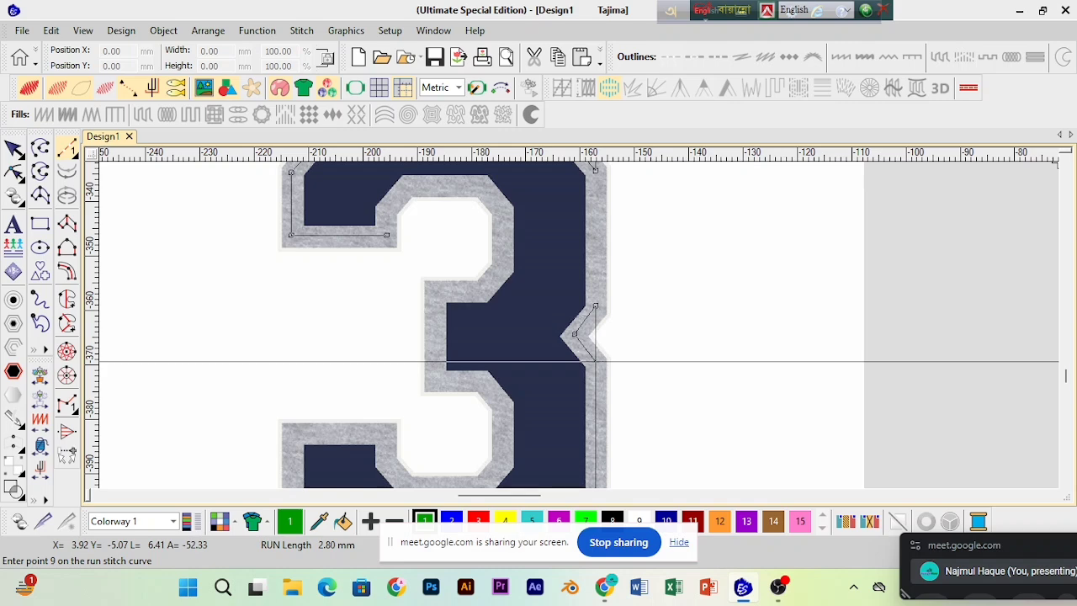
pyautogui.click(595, 361)
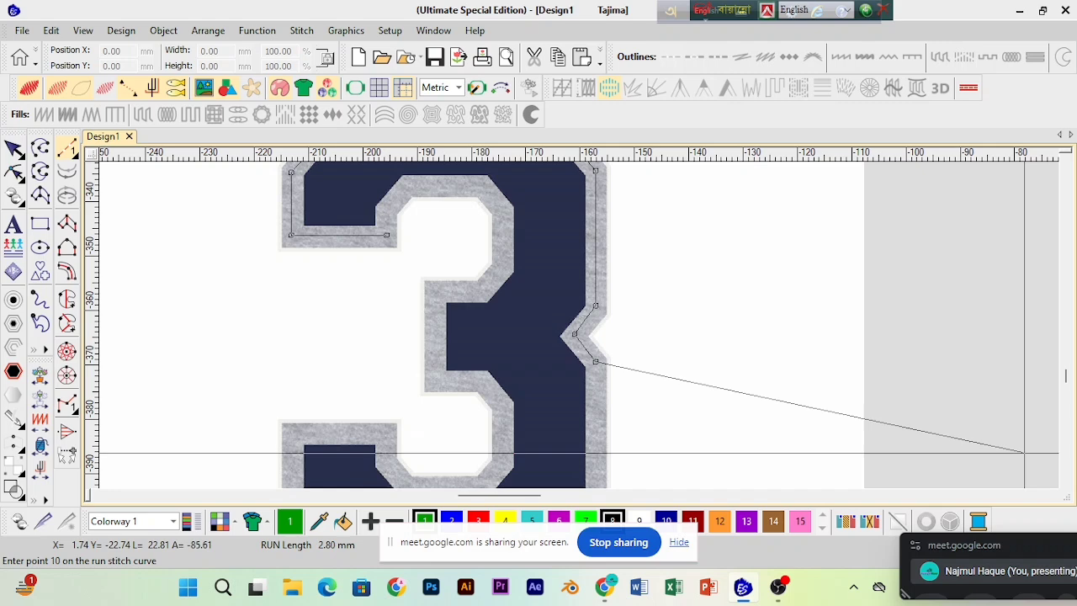
pyautogui.scroll(-3, 606, 316)
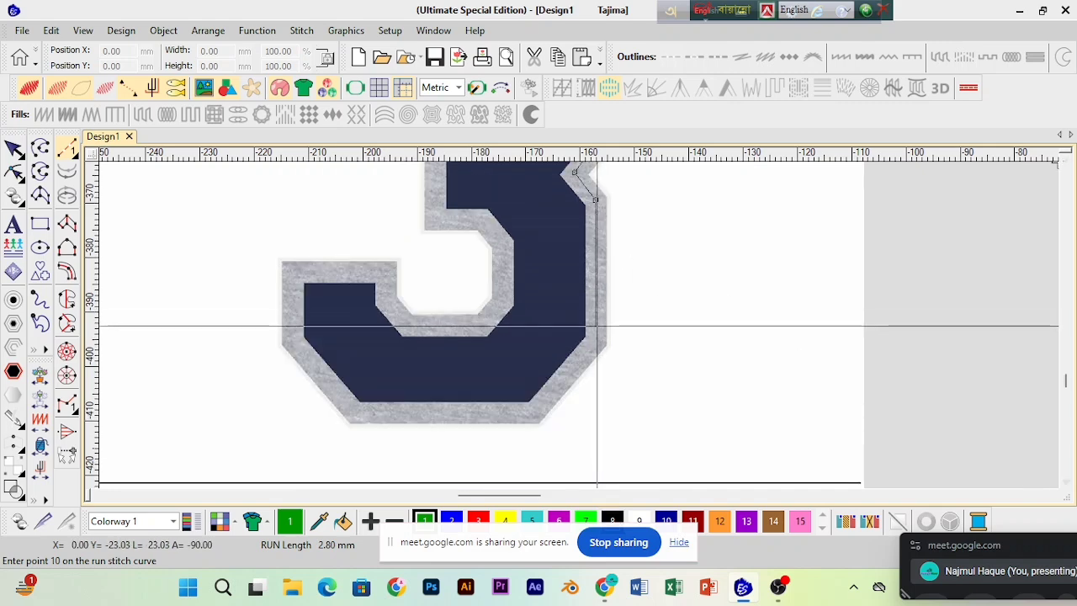
pyautogui.click(594, 338)
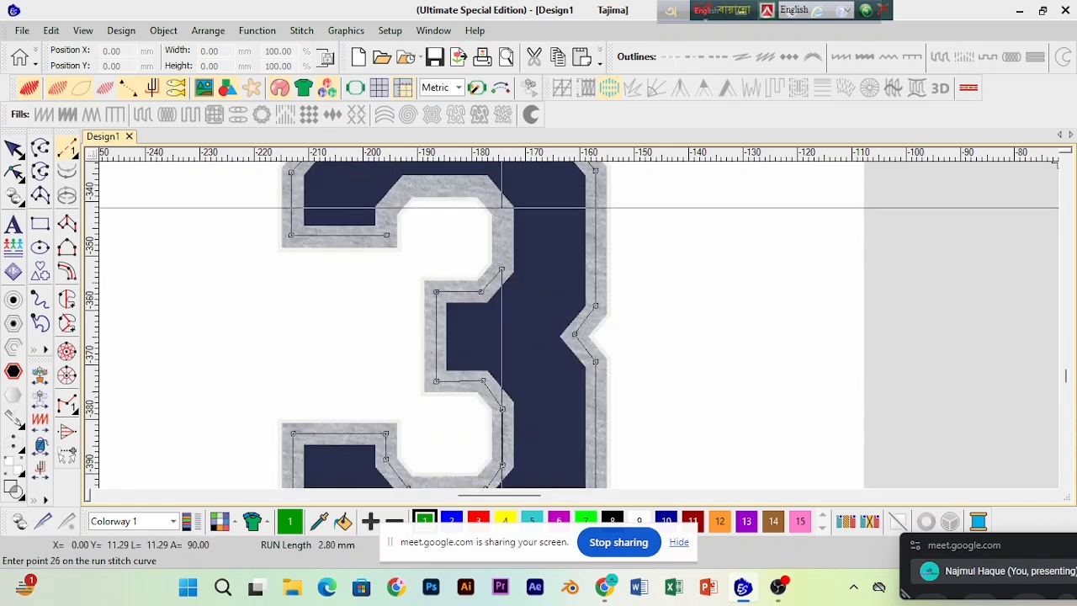
pyautogui.click(409, 186)
pyautogui.click(387, 210)
pyautogui.press('Return')
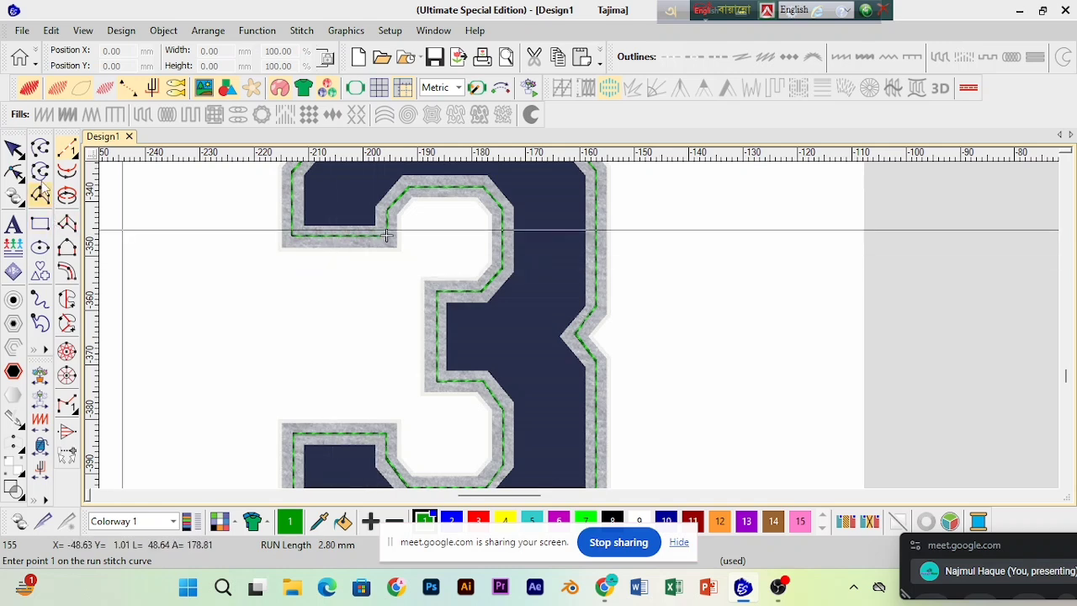
# Step: Select the finished run outline of the 3 and recolour it with blue, colour 2
pyautogui.click(17, 150)
pyautogui.click(691, 392)
pyautogui.hotkey('shift', 'z')
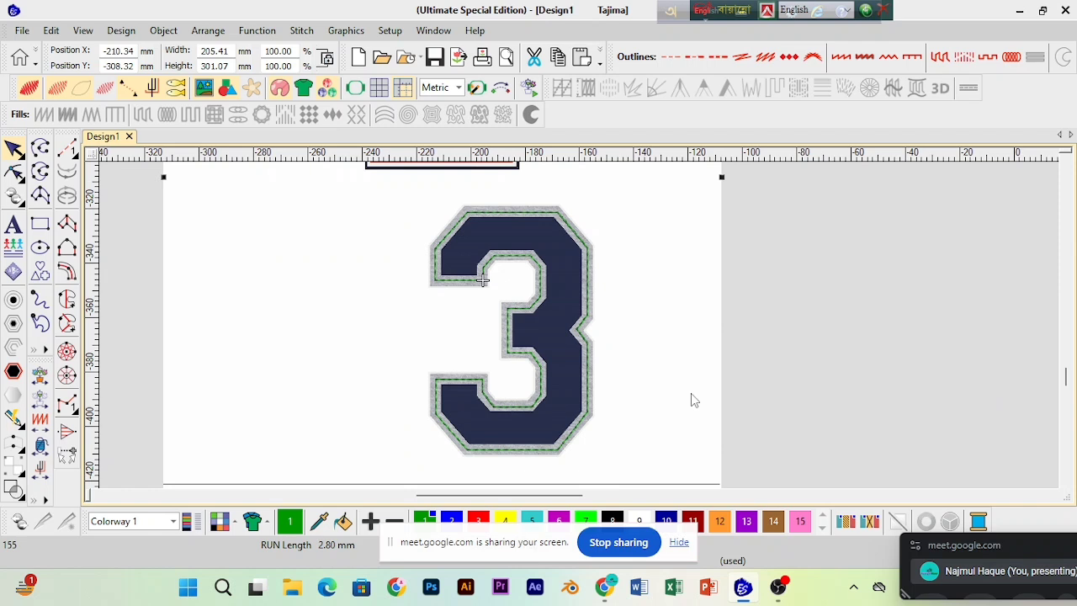
pyautogui.click(590, 407)
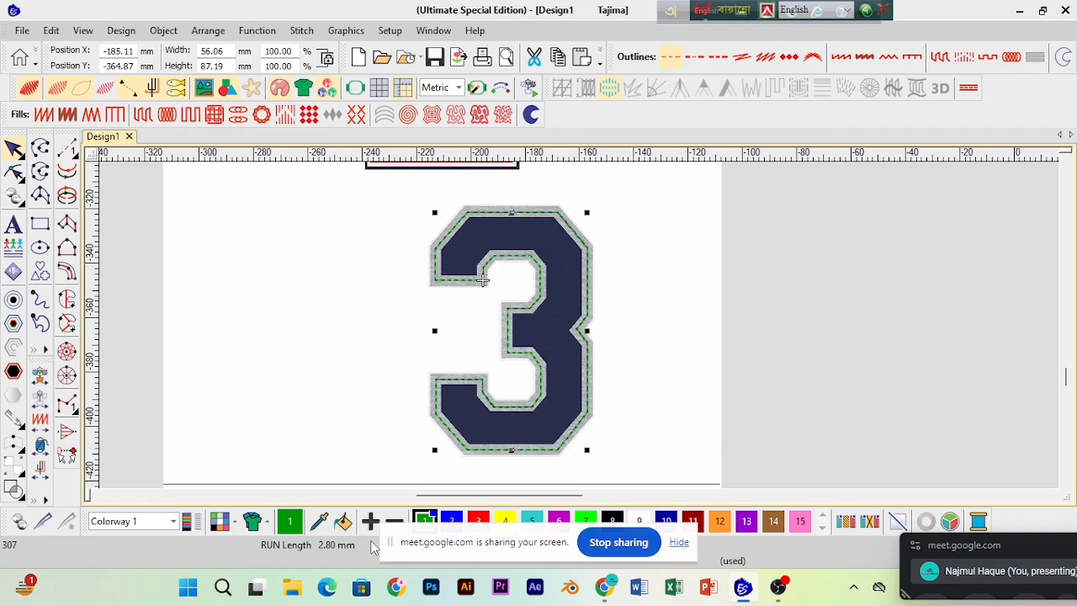
pyautogui.click(678, 542)
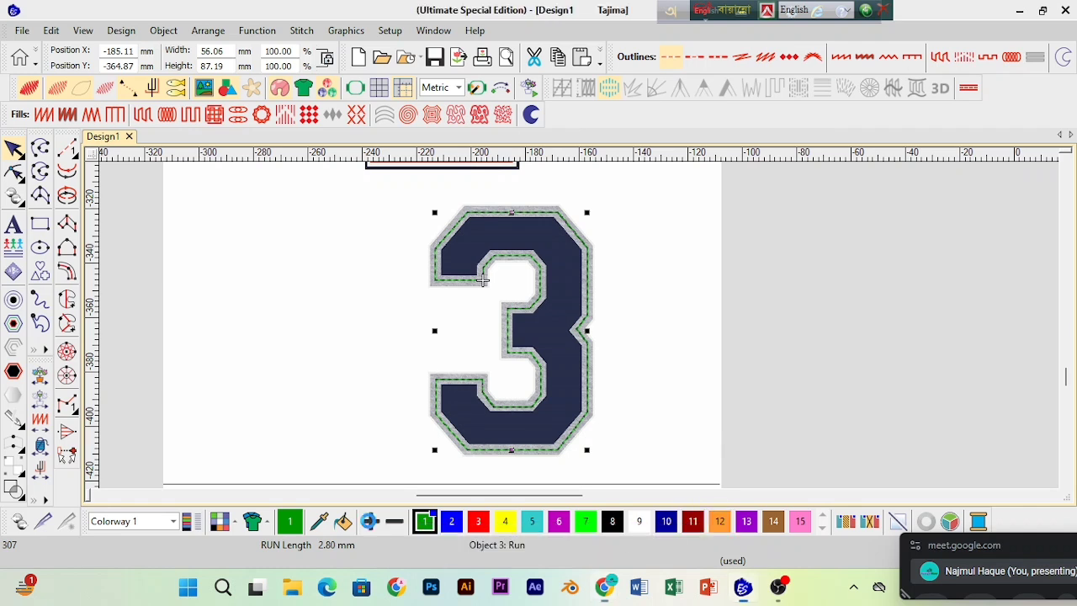
pyautogui.click(451, 522)
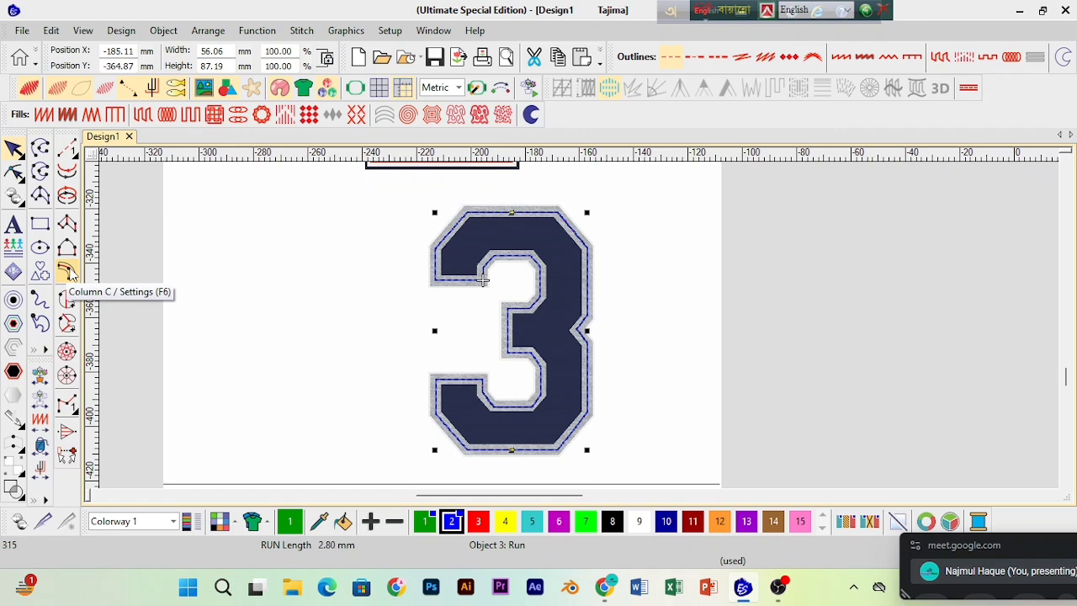
# Step: Examine the column width and other settings of the Column C tool, and close the settings
pyautogui.click(845, 67)
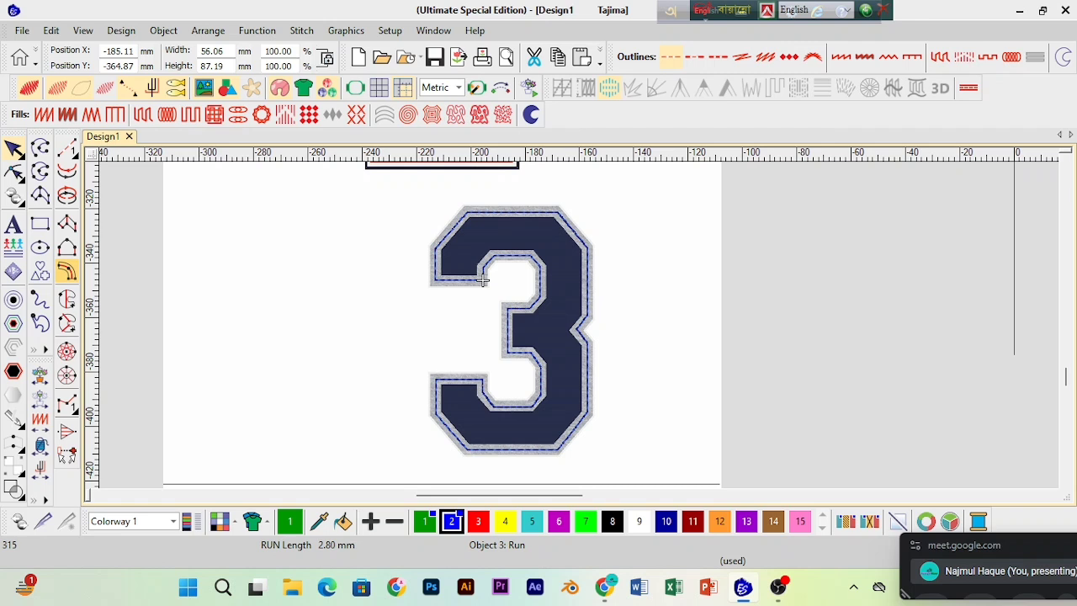
pyautogui.rightClick(66, 273)
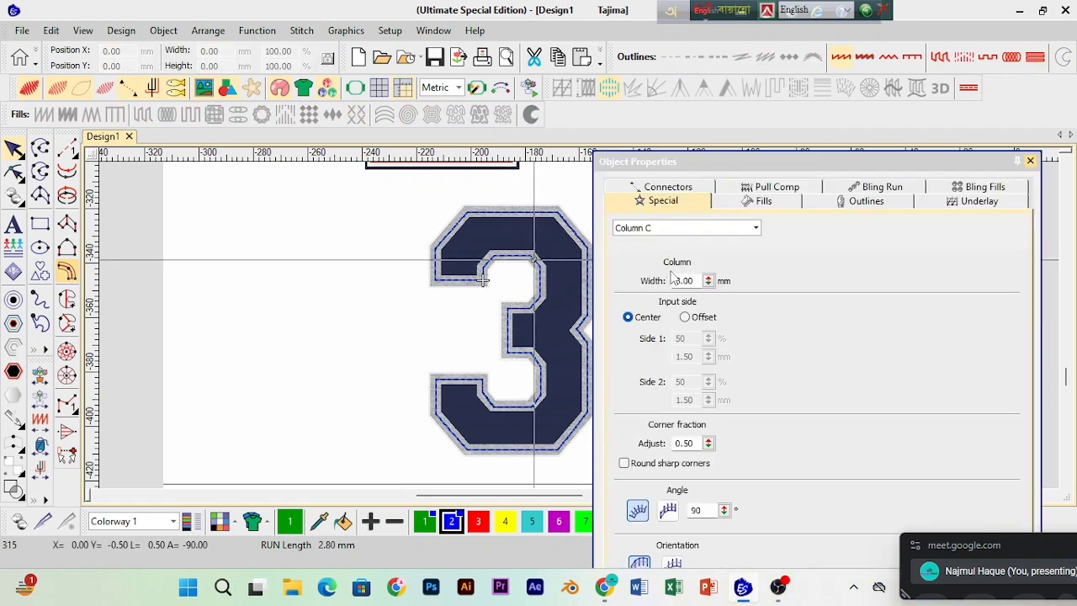
pyautogui.moveTo(755, 168); pyautogui.dragTo(728, 171)
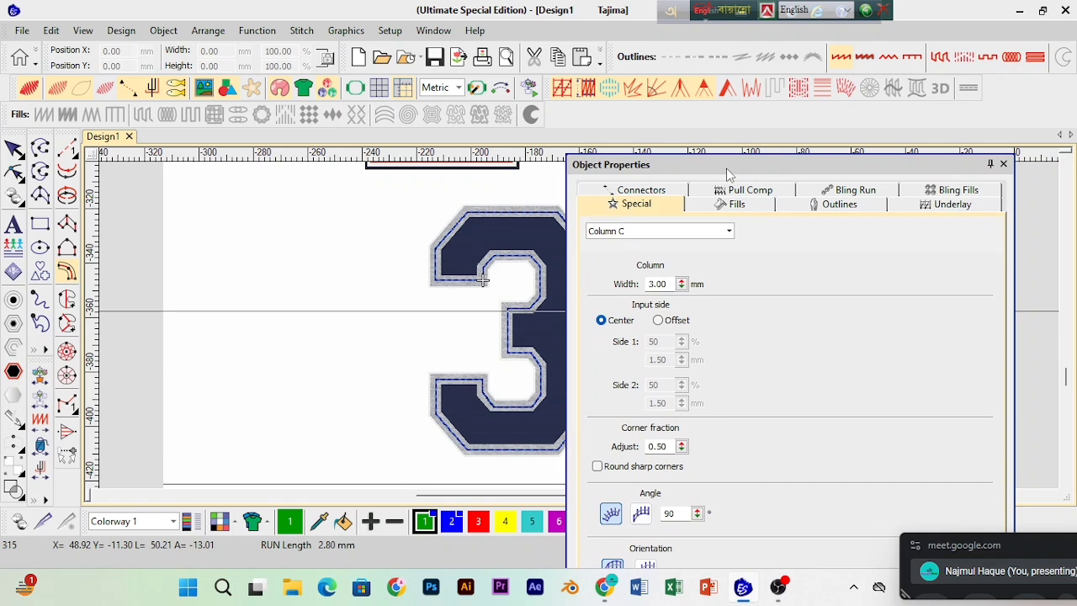
pyautogui.moveTo(726, 168); pyautogui.dragTo(725, 168)
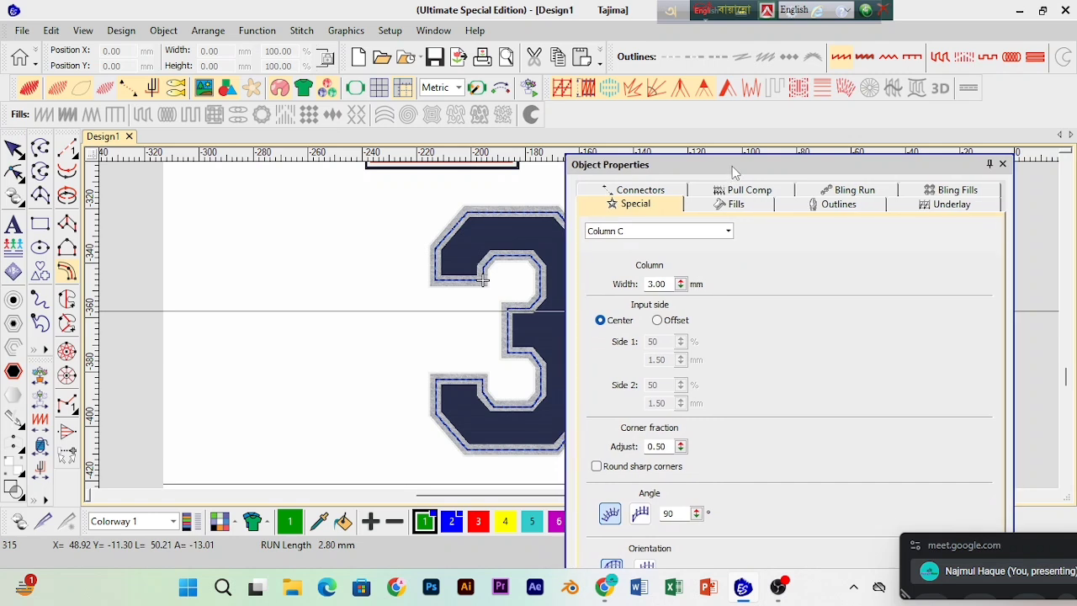
pyautogui.click(1003, 165)
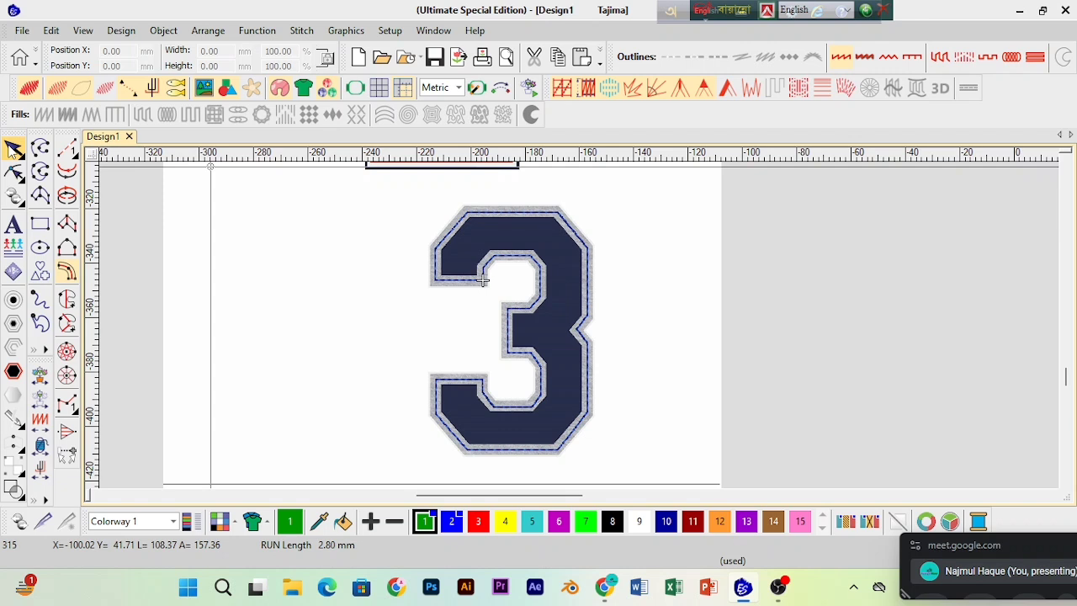
# Step: Convert the blue run outline of the 3 to a satin outline and open its Column C properties
pyautogui.click(12, 150)
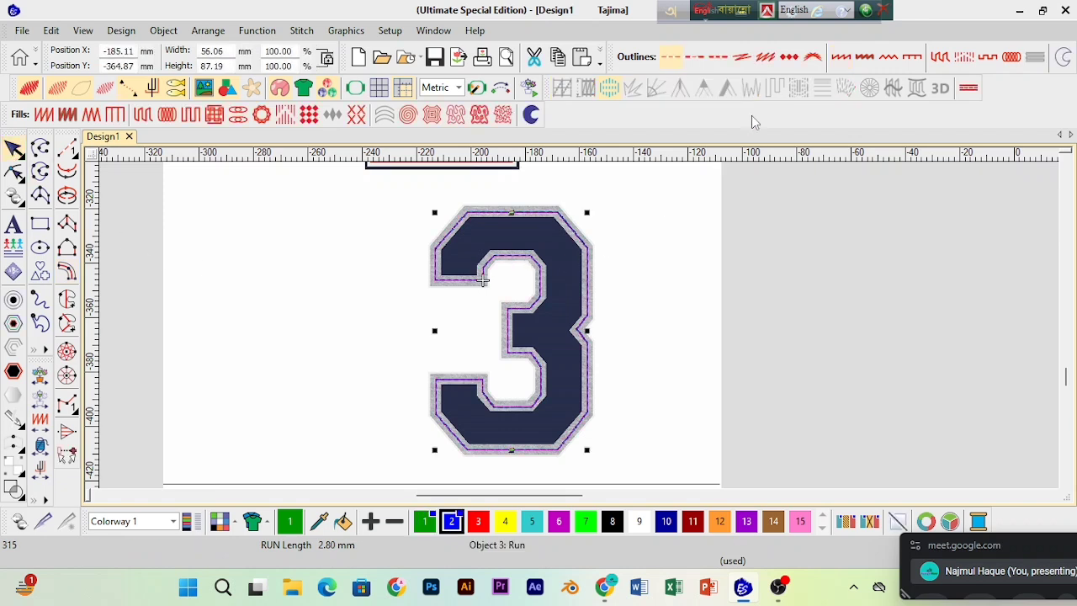
pyautogui.click(841, 56)
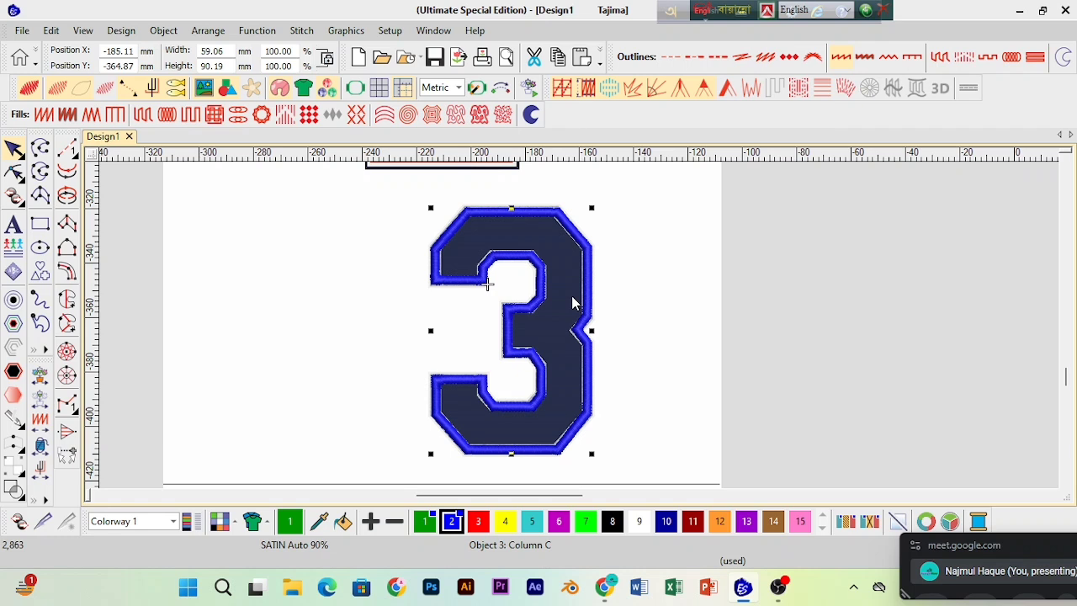
pyautogui.doubleClick(572, 303)
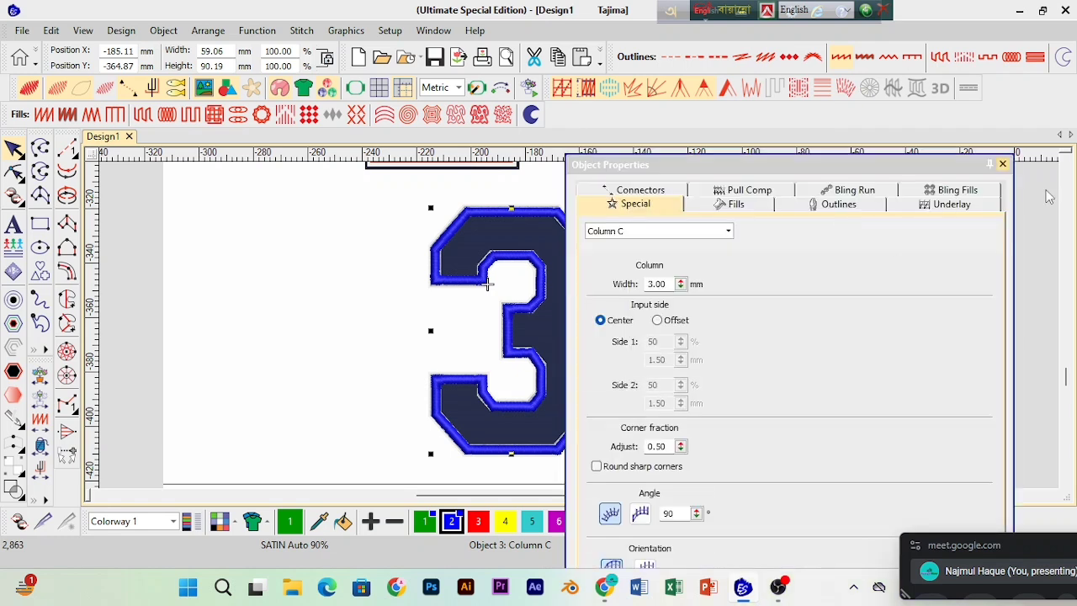
# Step: Revert the 3's satin outline to a run line, and set the Column C tool's default column width to 1 mm
pyautogui.click(563, 333)
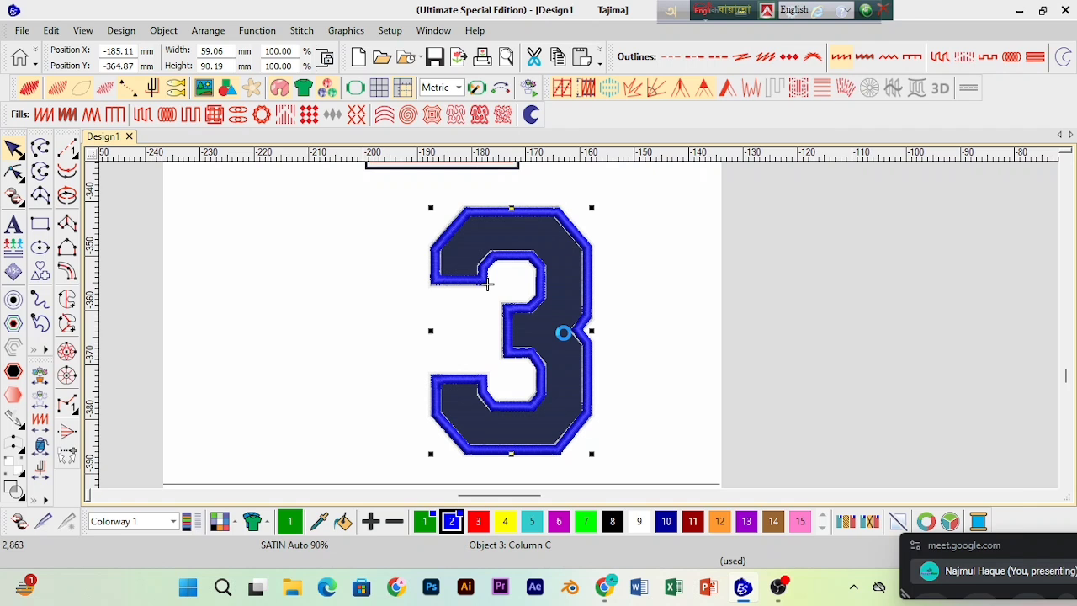
pyautogui.scroll(1, 564, 333)
pyautogui.click(563, 333)
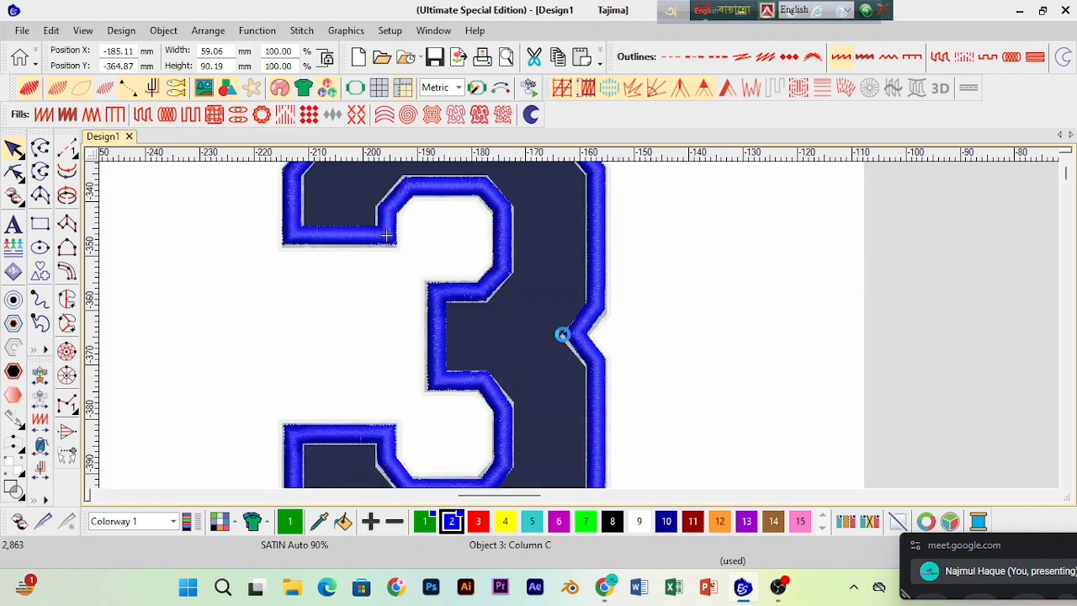
pyautogui.click(69, 298)
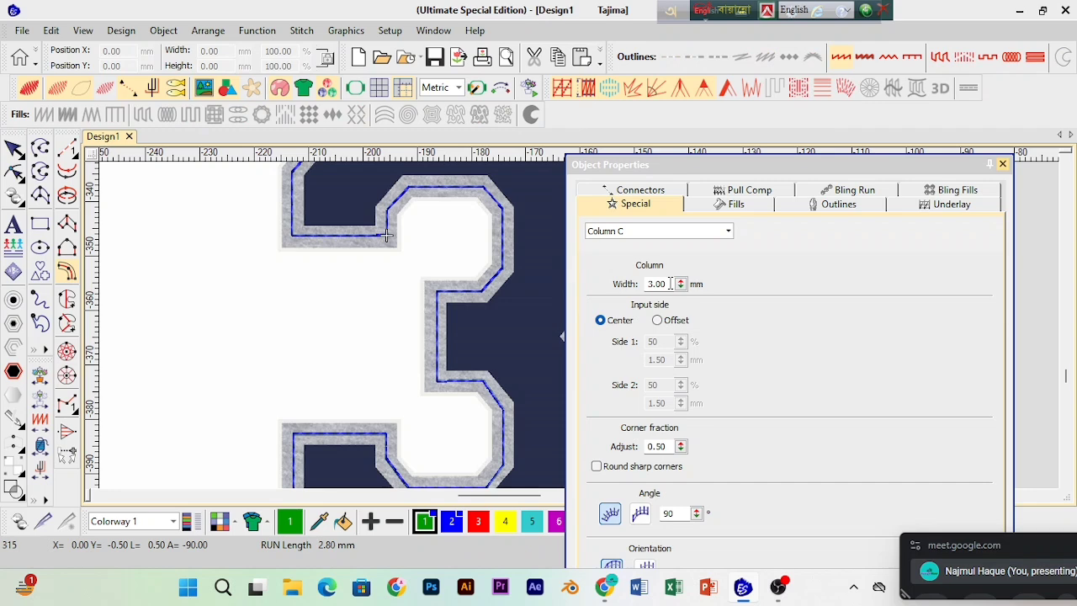
pyautogui.click(668, 284)
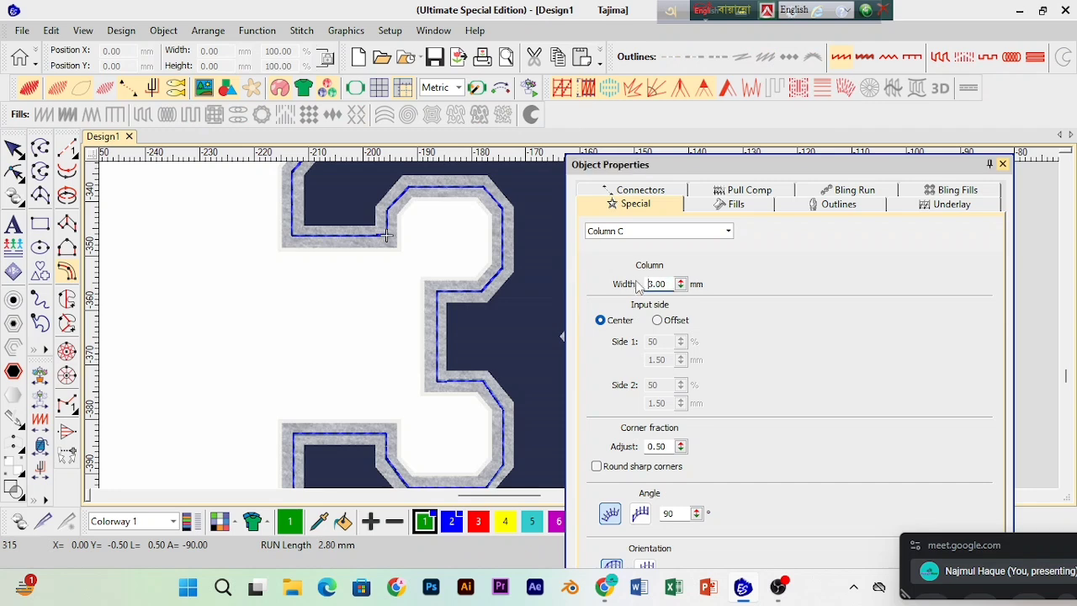
pyautogui.moveTo(666, 284); pyautogui.dragTo(644, 283)
pyautogui.write('1.0')
pyautogui.press('Return')
pyautogui.click(1002, 163)
pyautogui.press('Escape')
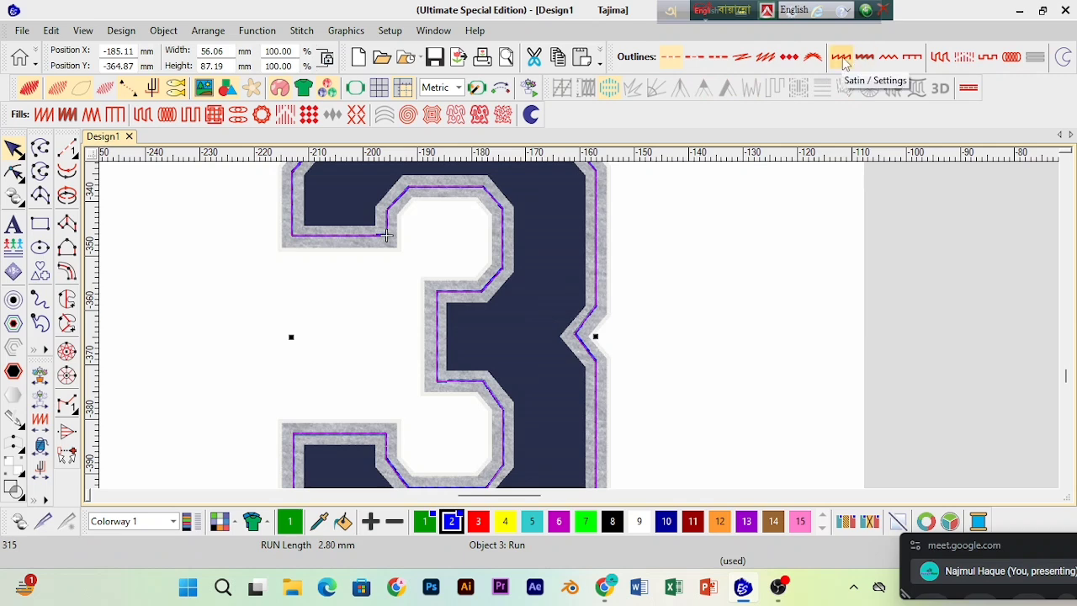
# Step: Convert the run outline of the 3 to satin, set its column width to 3 mm and widen it slightly
pyautogui.click(841, 58)
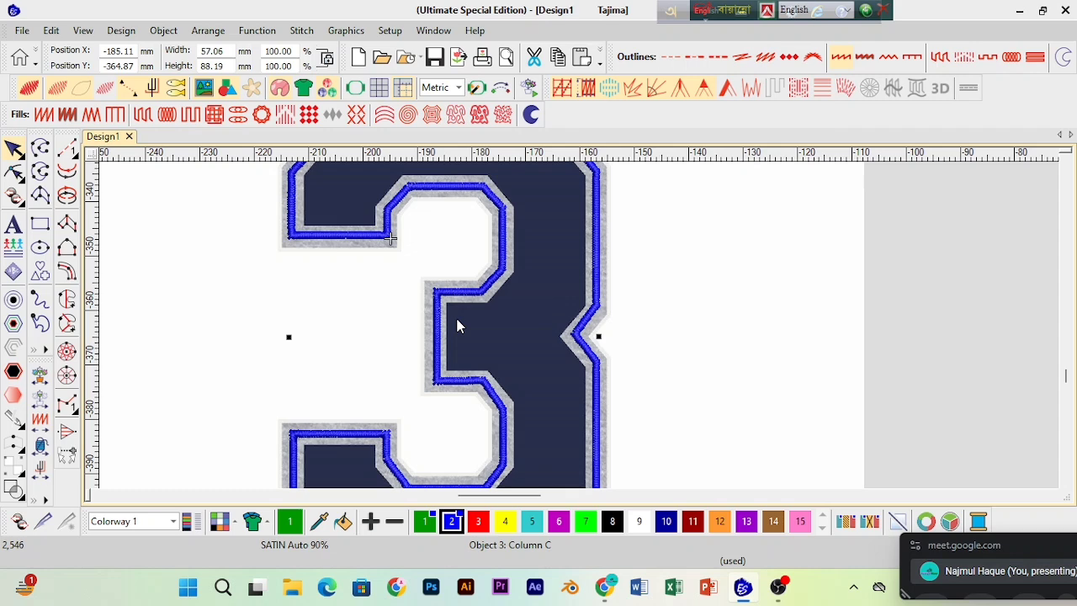
pyautogui.doubleClick(539, 228)
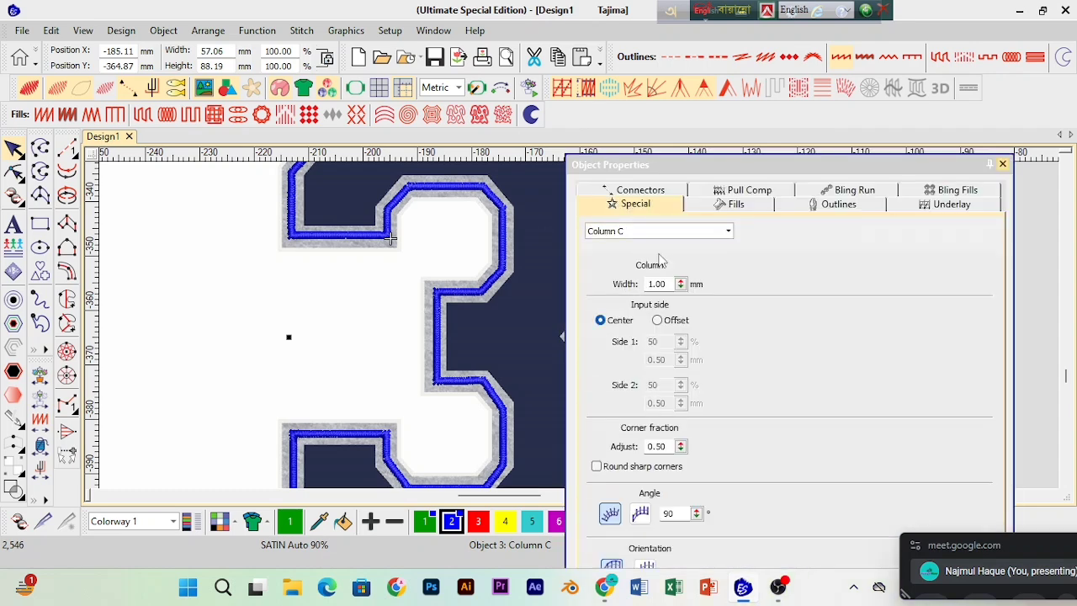
pyautogui.moveTo(673, 285); pyautogui.dragTo(634, 289)
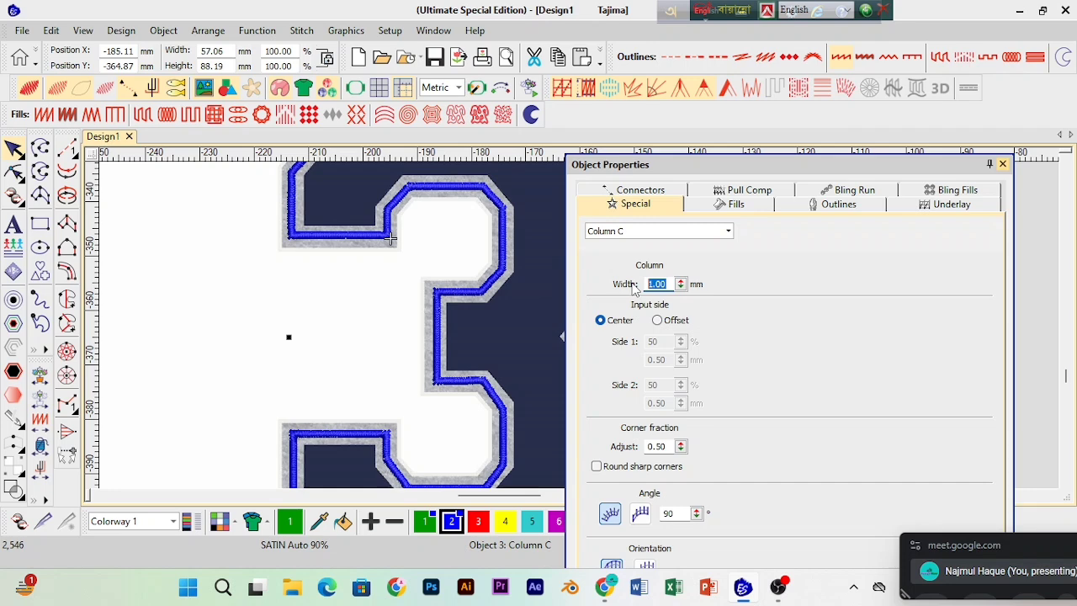
pyautogui.write('3')
pyautogui.press('Return')
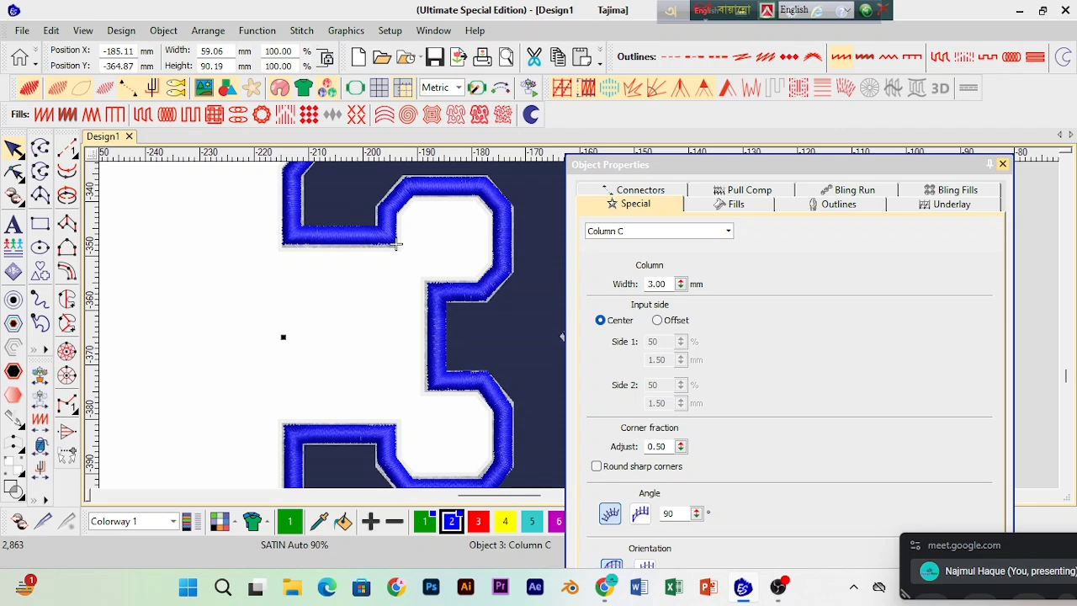
pyautogui.press('Return')
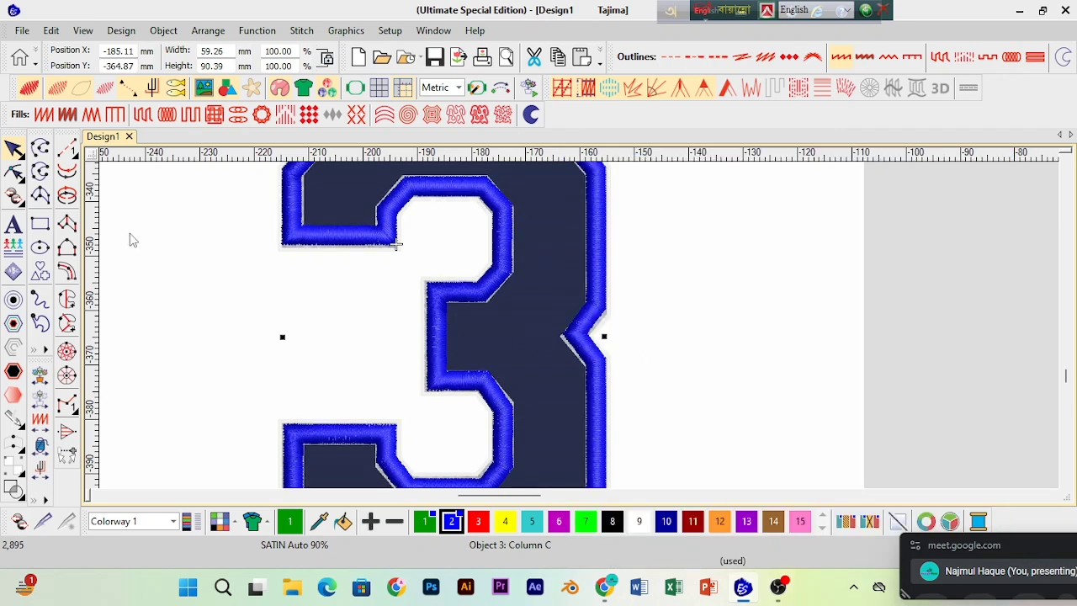
# Step: Reshape the satin outline by nudging the corner point at the right notch to follow the grey border, and finish reshaping
pyautogui.press('h')
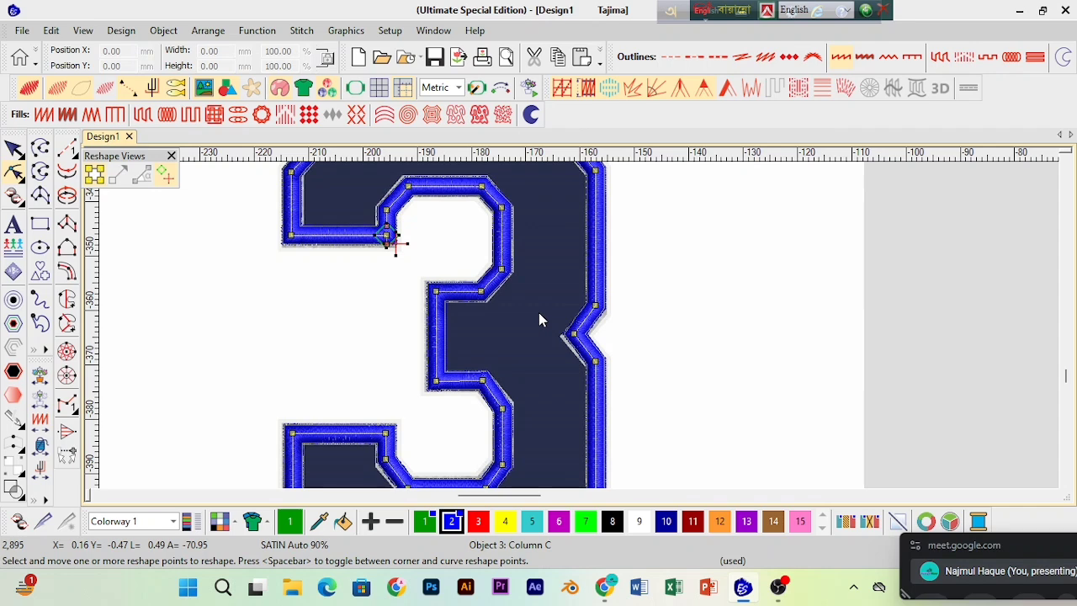
pyautogui.moveTo(540, 313); pyautogui.dragTo(583, 352)
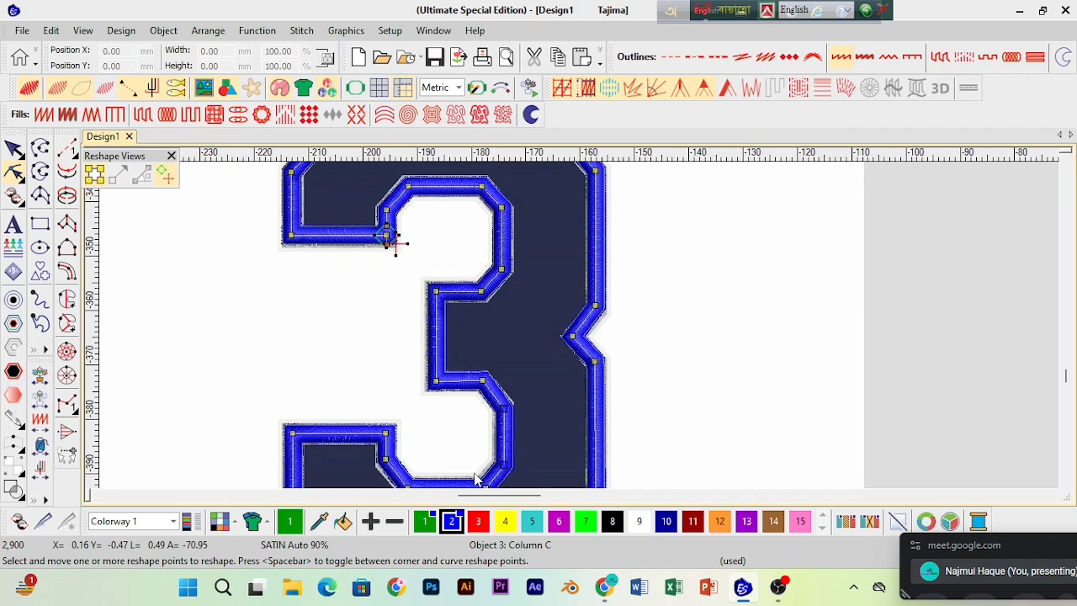
pyautogui.hotkey('shift', 'z')
pyautogui.click(14, 149)
pyautogui.click(168, 282)
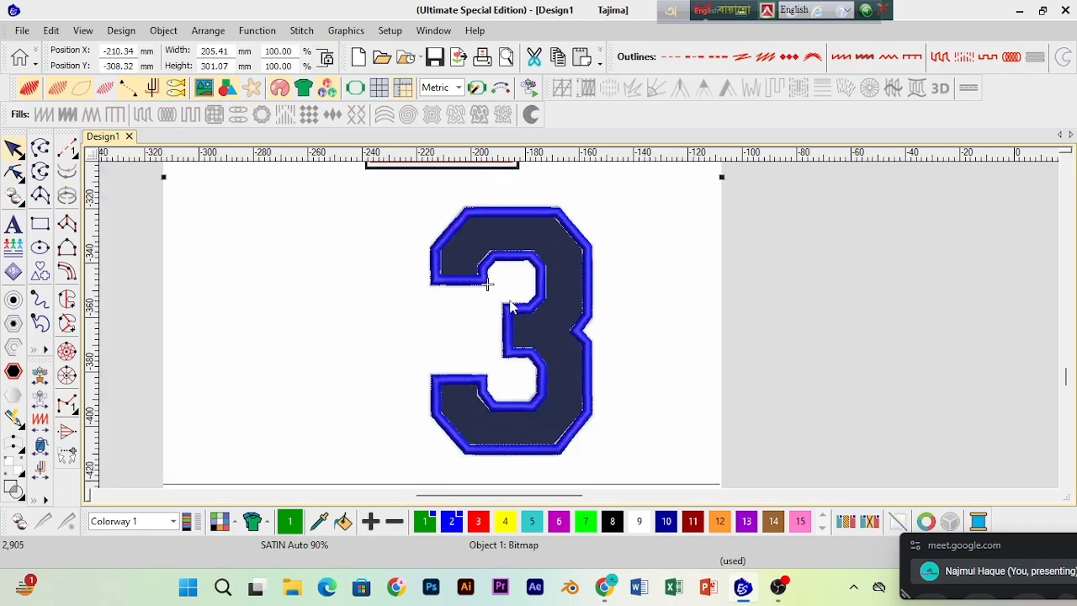
# Step: Examine the outline's path around the middle and right notch of the 3 with stitches hidden, and clear the selection
pyautogui.press('s')
pyautogui.press('z')
pyautogui.press('z')
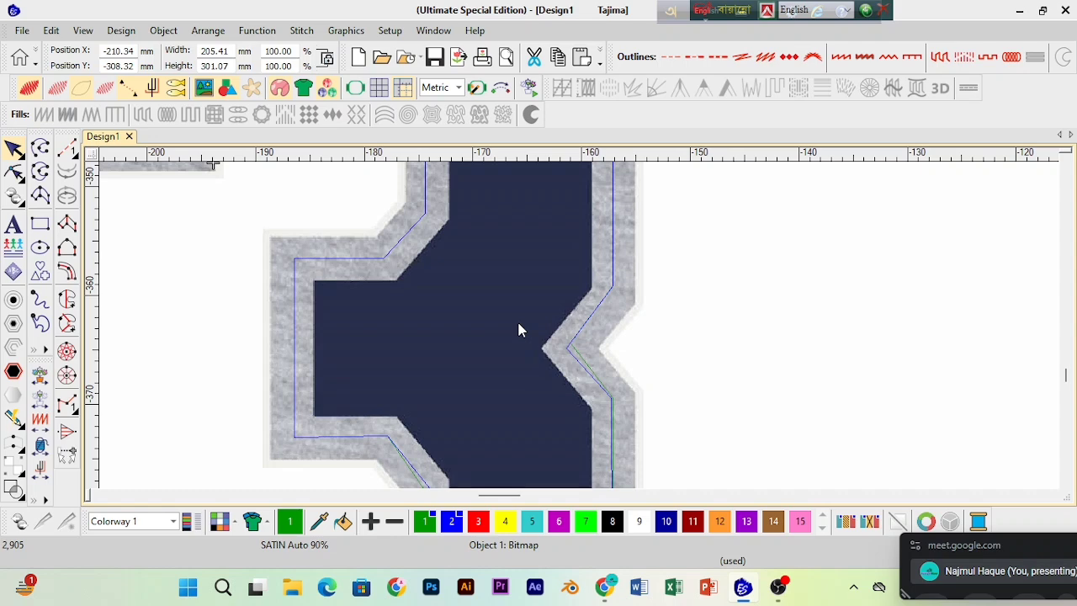
pyautogui.click(51, 31)
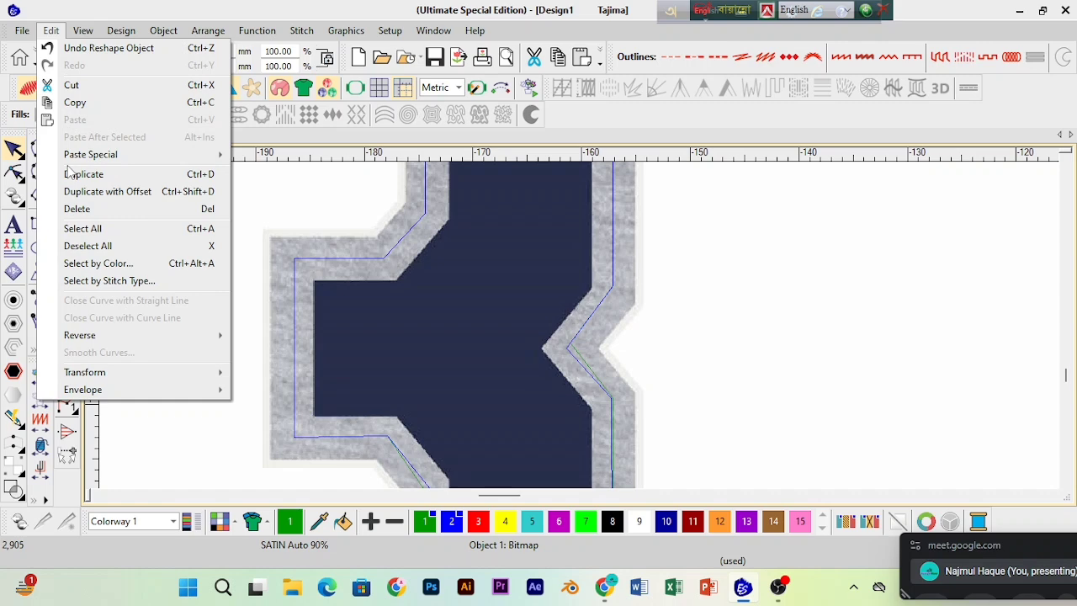
pyautogui.click(114, 263)
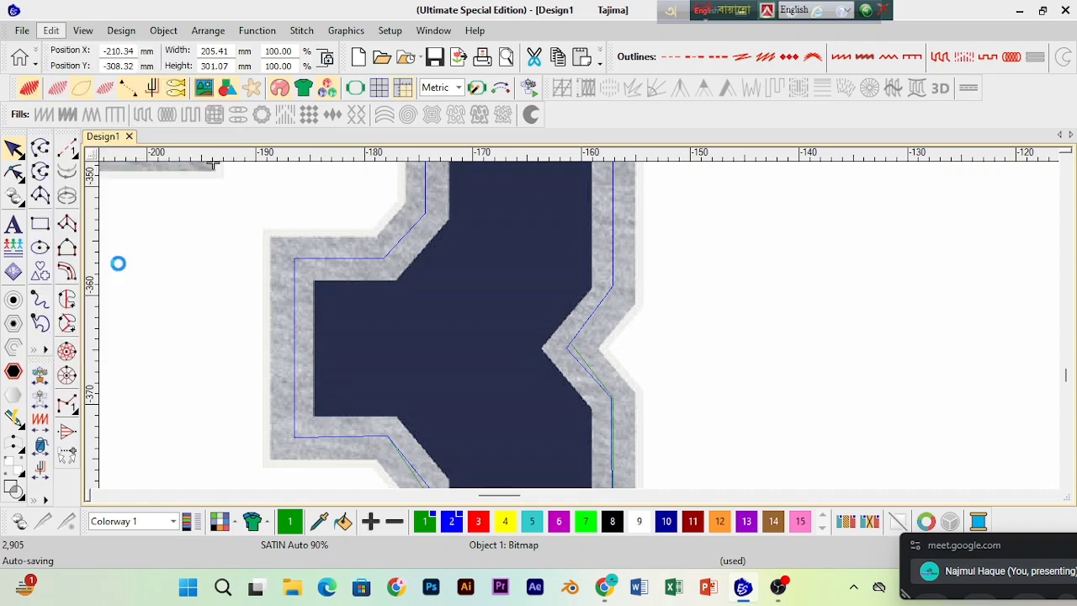
pyautogui.press('Escape')
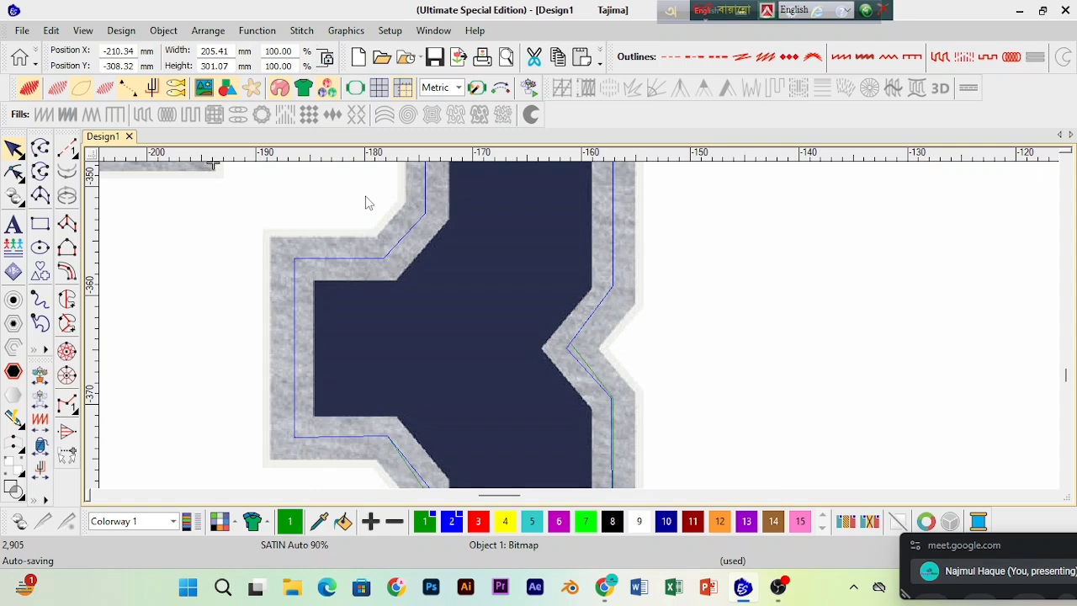
pyautogui.press('Escape')
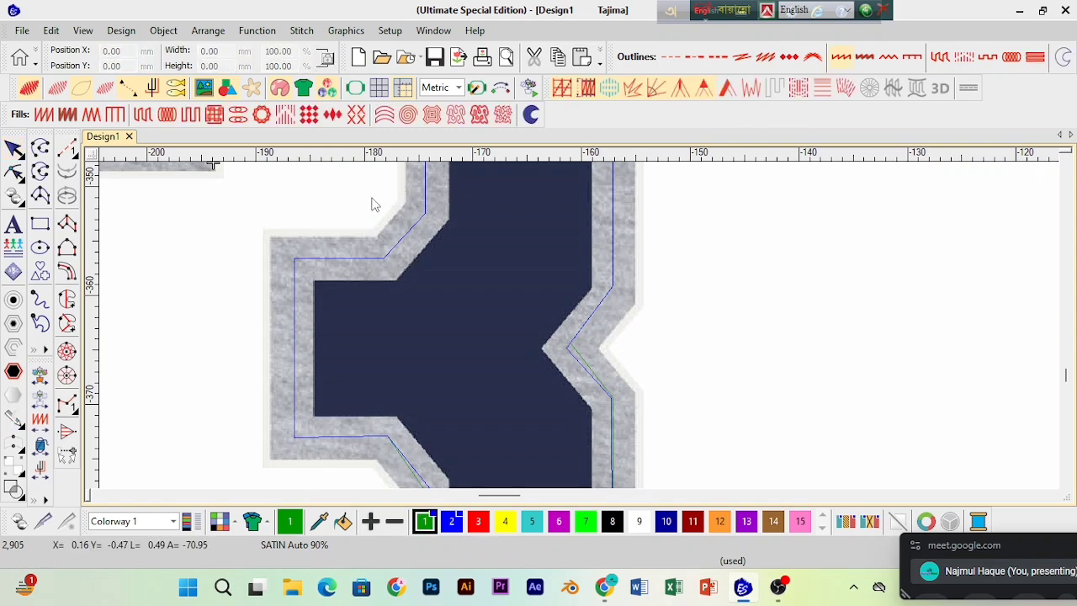
pyautogui.hotkey('shift', 'z')
pyautogui.press('s')
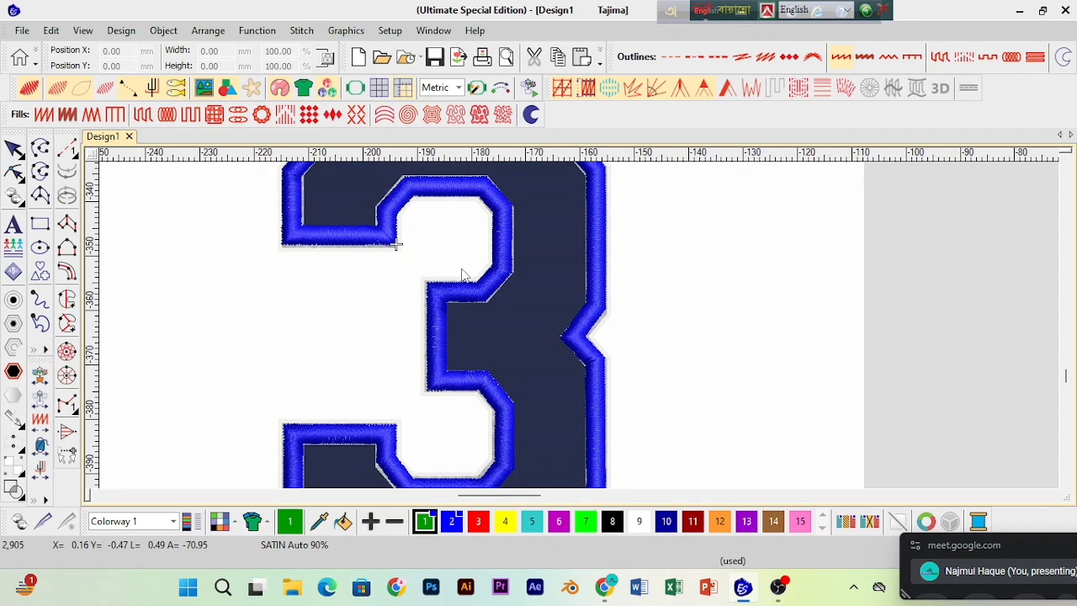
# Step: Set the satin outline's first underlay to Zigzag and its second underlay to Edge run
pyautogui.scroll(-2, 462, 274)
pyautogui.click(487, 282)
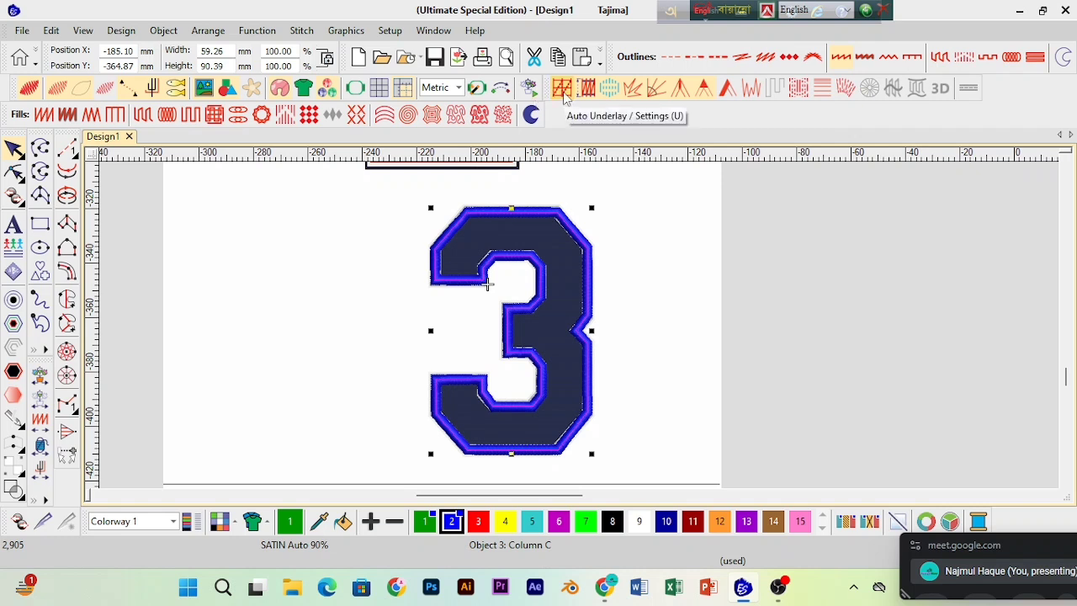
pyautogui.rightClick(564, 94)
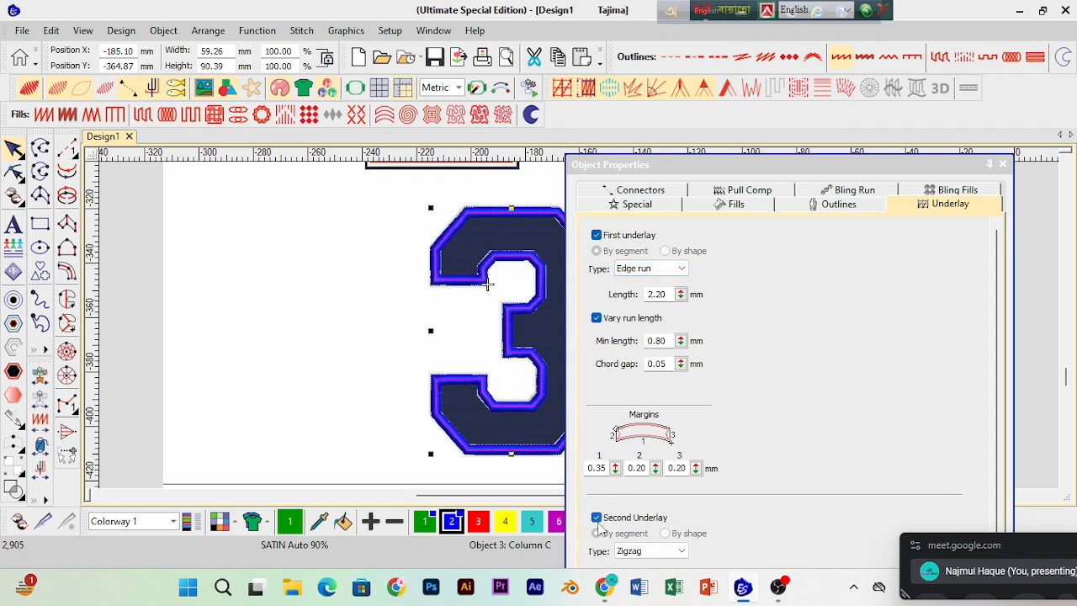
pyautogui.moveTo(716, 167); pyautogui.dragTo(800, 165)
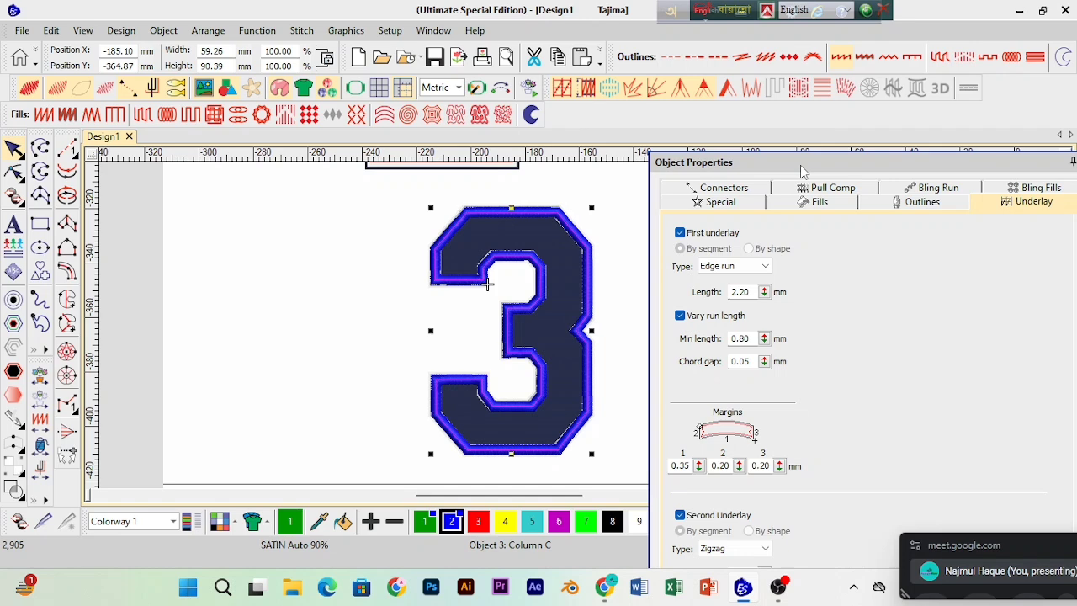
pyautogui.moveTo(929, 165); pyautogui.dragTo(724, 157)
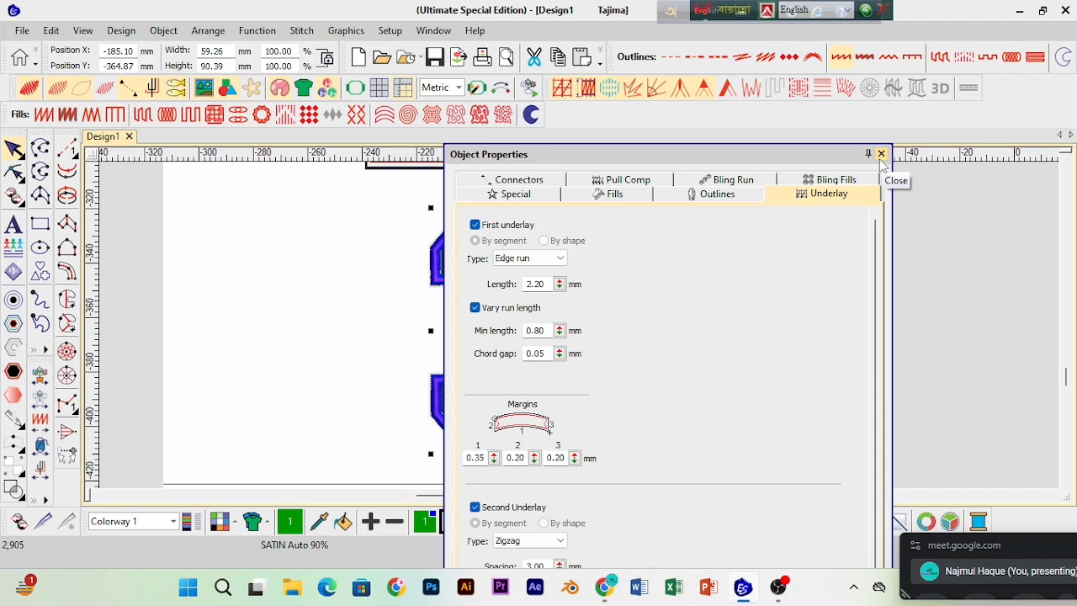
pyautogui.click(881, 155)
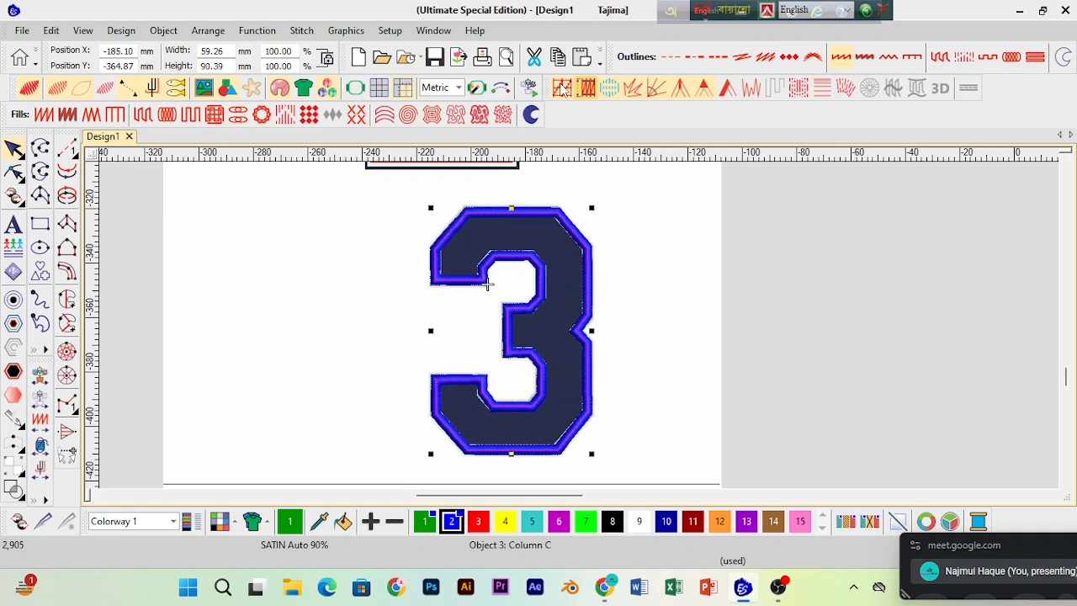
pyautogui.click(565, 88)
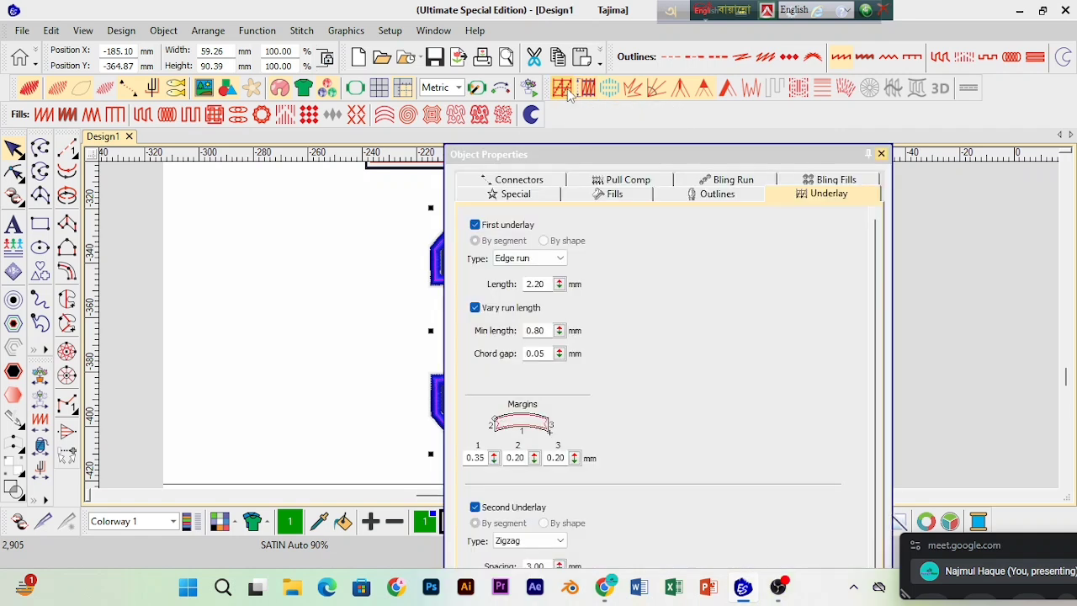
pyautogui.click(529, 258)
pyautogui.click(513, 270)
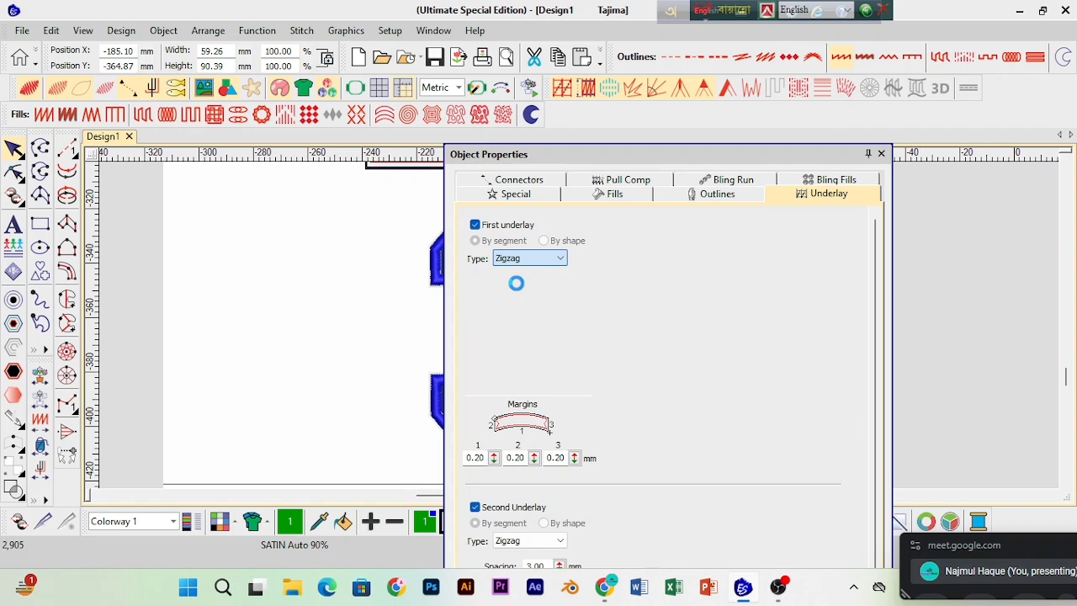
pyautogui.click(515, 540)
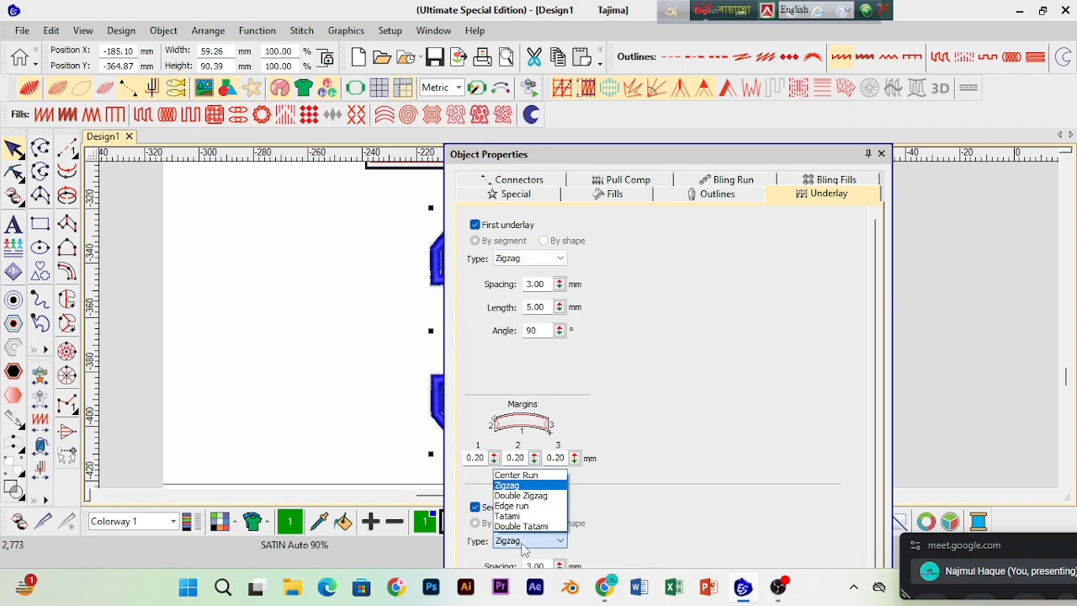
pyautogui.click(512, 506)
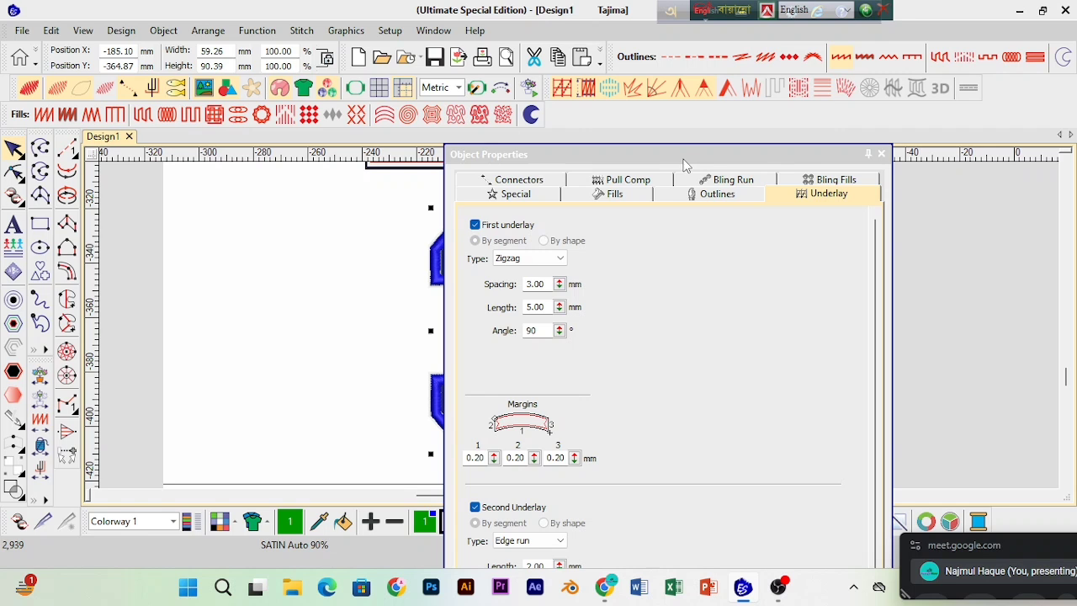
# Step: Try a smaller margin 1 for the Edge run second underlay, undo the change and close the object properties
pyautogui.moveTo(683, 158); pyautogui.dragTo(706, 49)
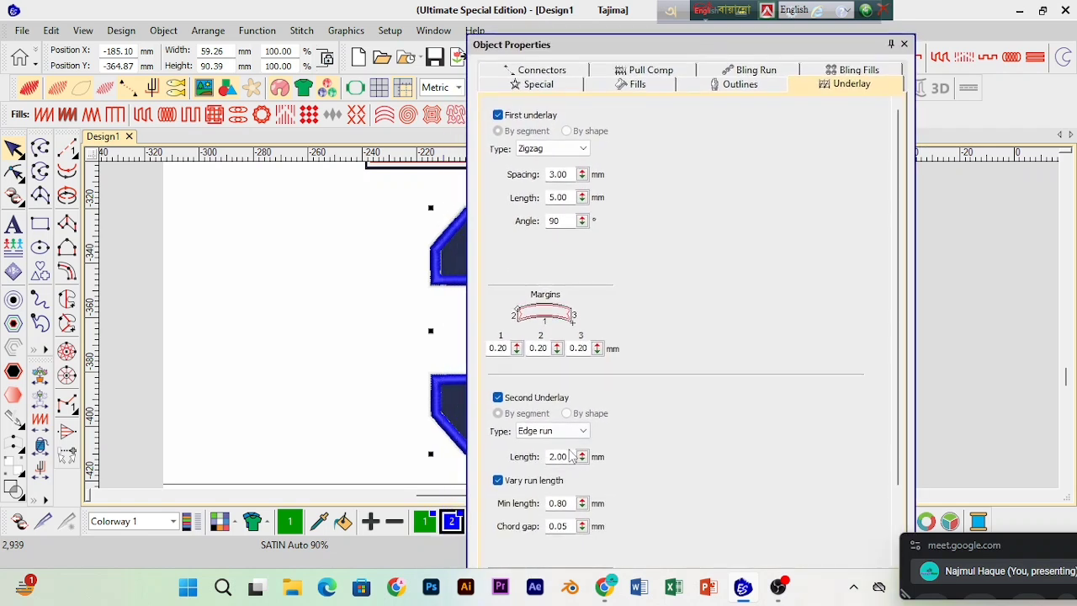
pyautogui.scroll(-4, 875, 296)
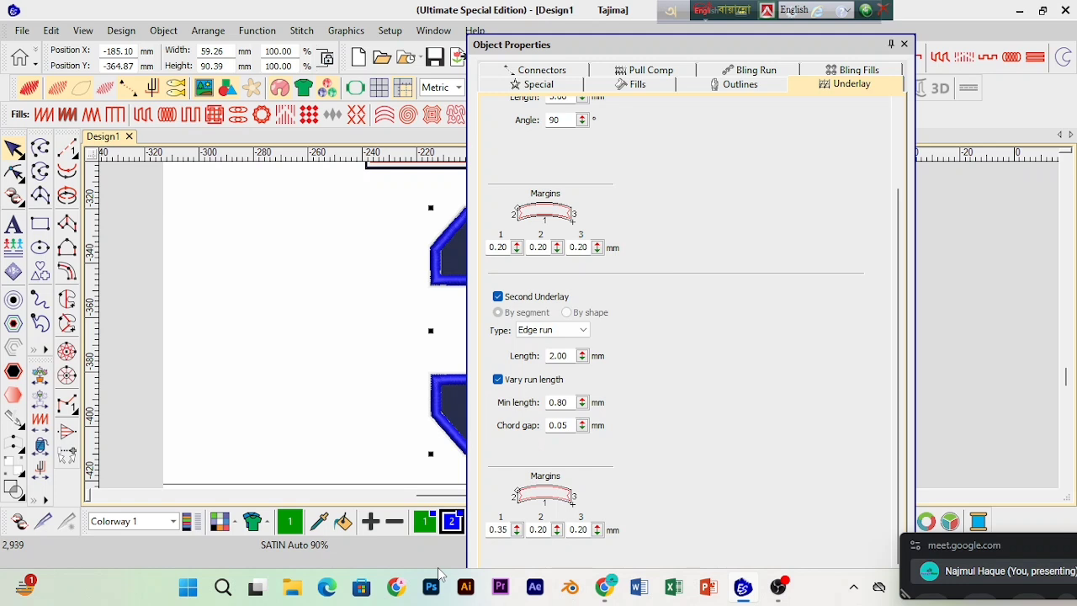
pyautogui.click(519, 535)
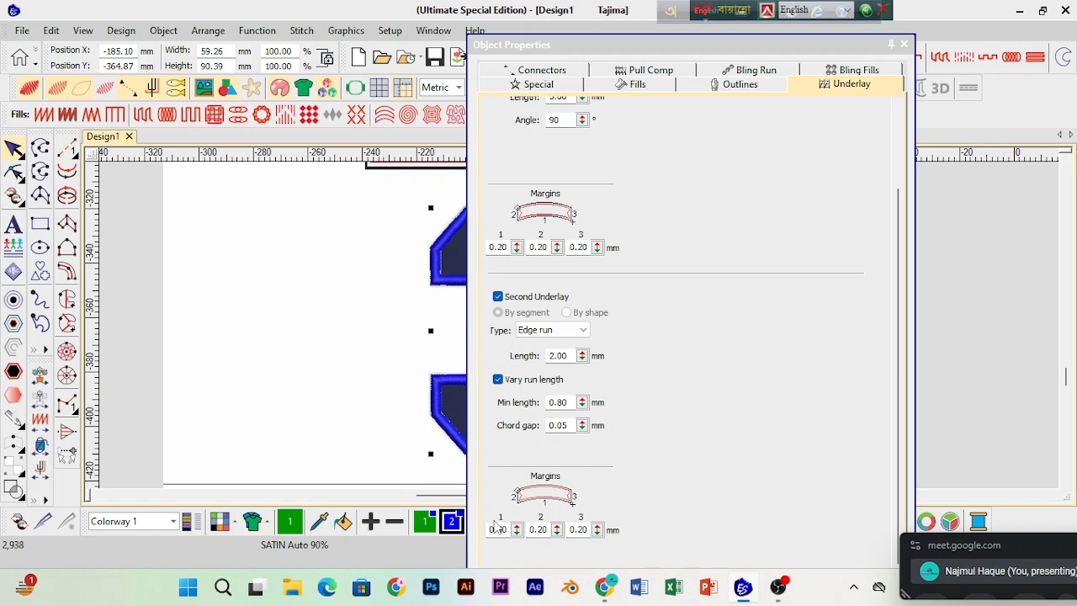
pyautogui.click(443, 425)
pyautogui.hotkey('ctrl', 'z')
pyautogui.click(904, 44)
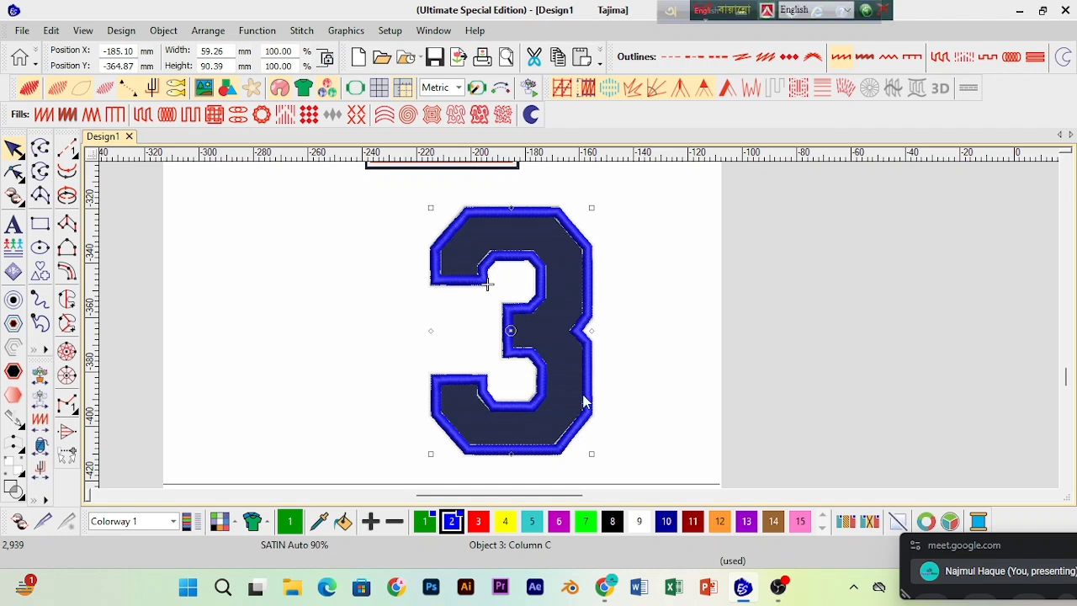
# Step: Examine the satin and underlay stitches around the middle of the 3 as plain stitch lines instead of the realistic view
pyautogui.click(600, 345)
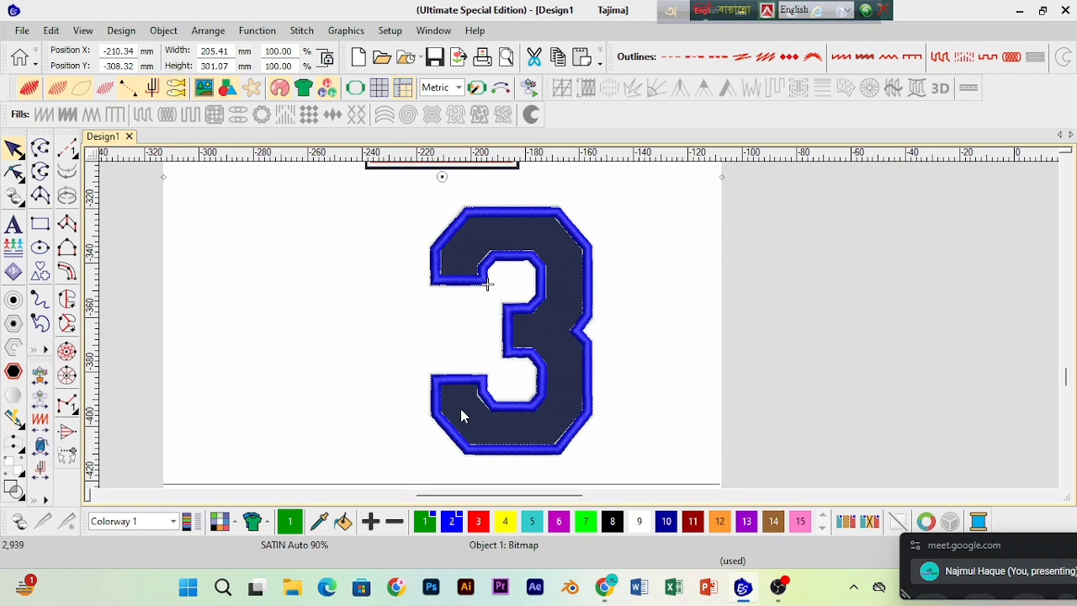
pyautogui.press('s')
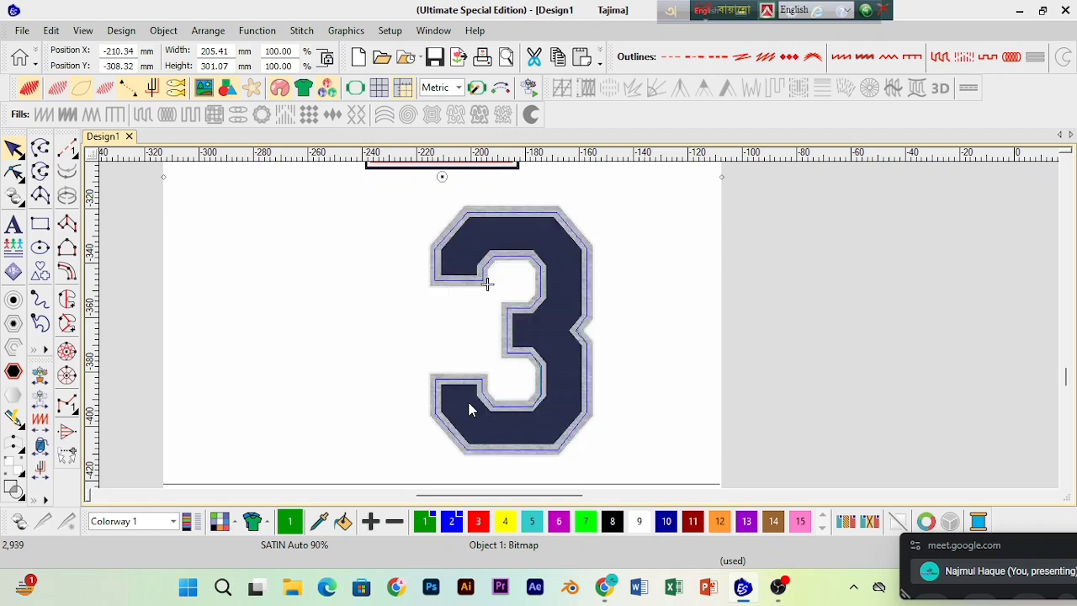
pyautogui.press('s')
pyautogui.press('t')
pyautogui.press('z')
pyautogui.press('z')
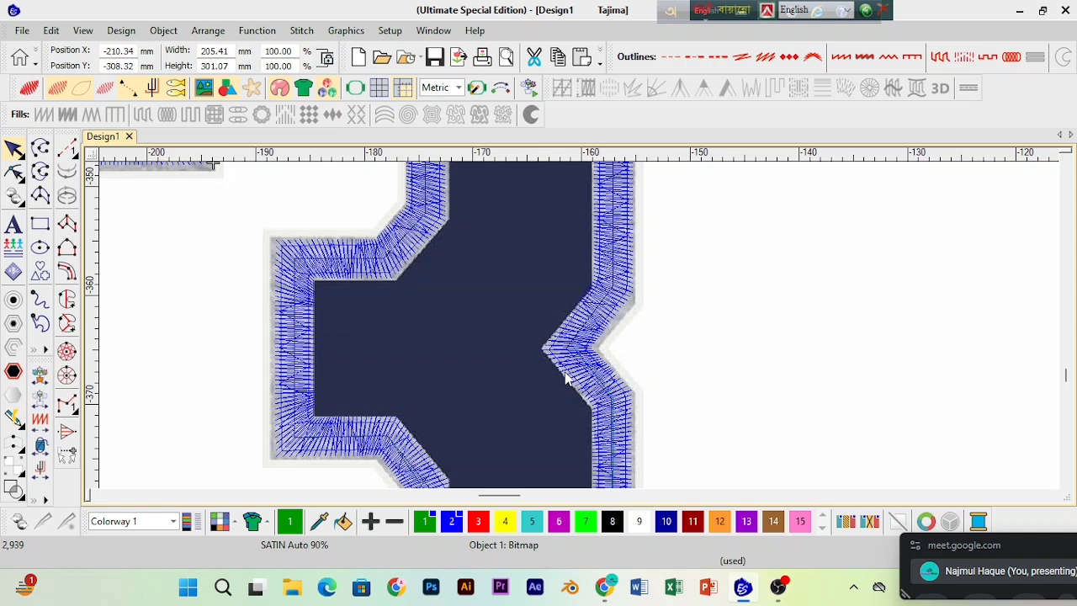
# Step: Delete the bitmap artwork behind the embroidered 3, leaving only its stitches
pyautogui.press('Delete')
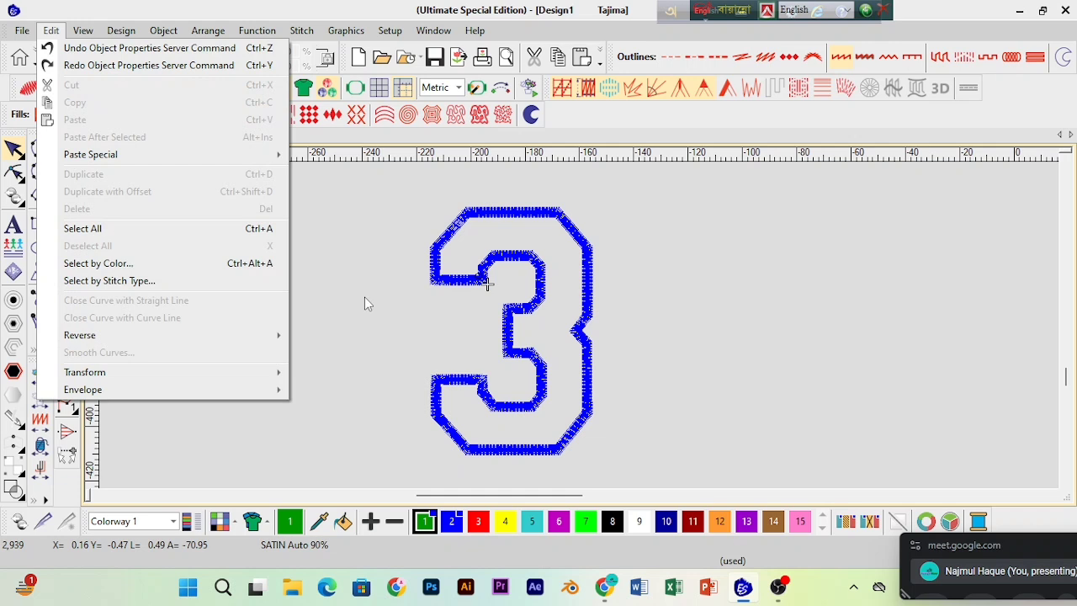
pyautogui.click(363, 294)
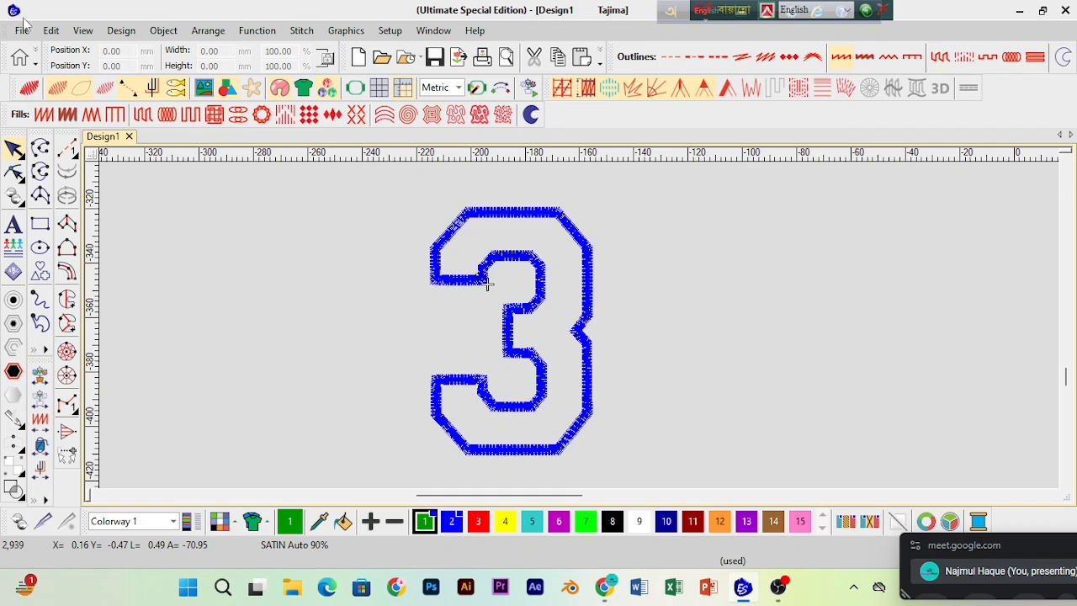
pyautogui.click(51, 30)
pyautogui.click(83, 31)
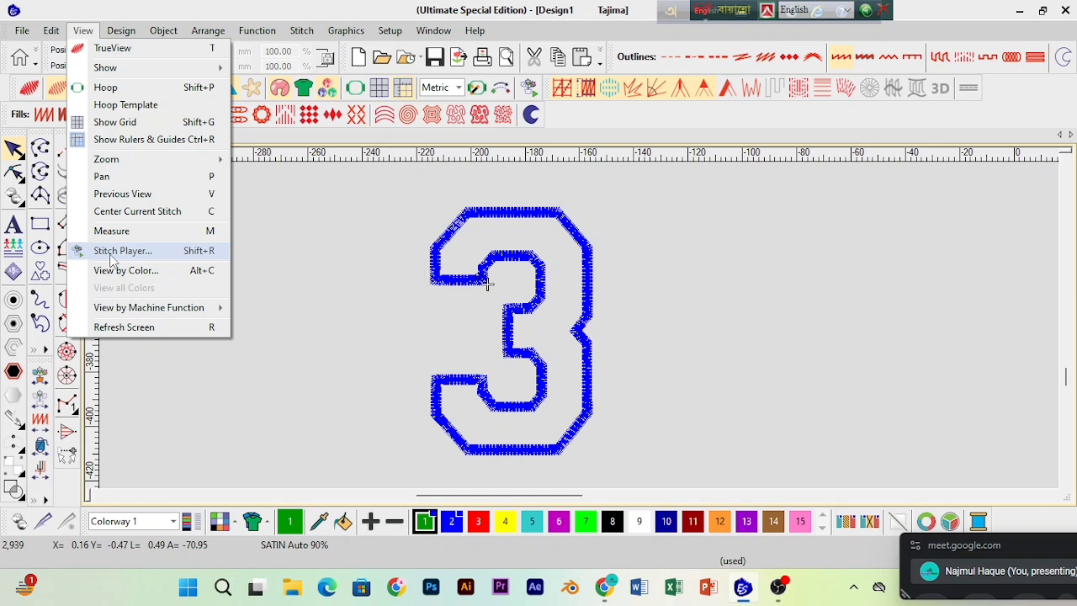
pyautogui.click(82, 31)
# Step: Trace the Dark Green running stitches from the start of the design around the whole outline of the 3
pyautogui.press('Home')
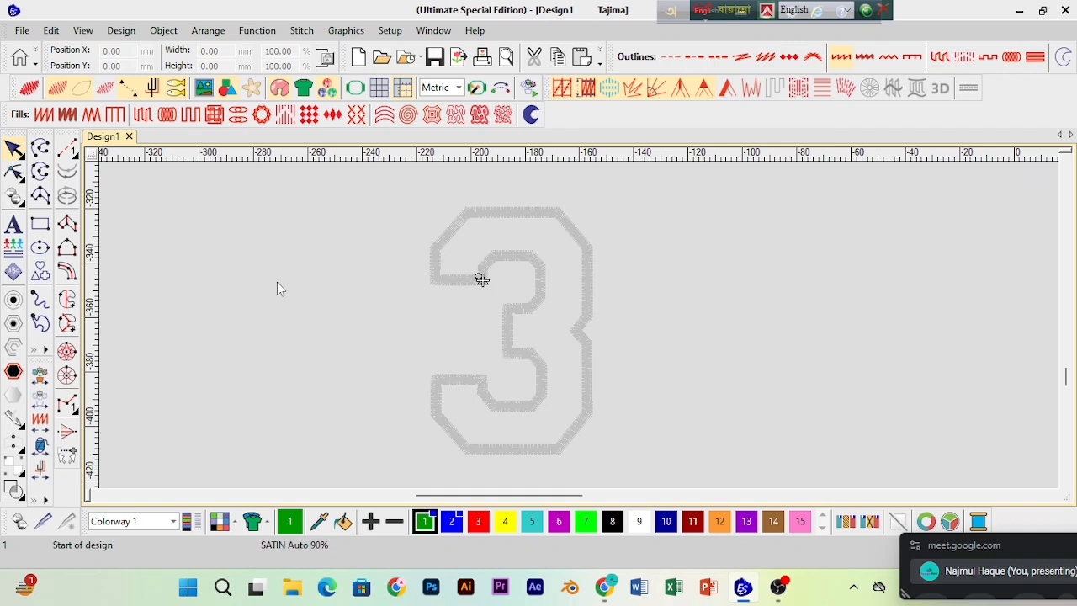
pyautogui.click(481, 279)
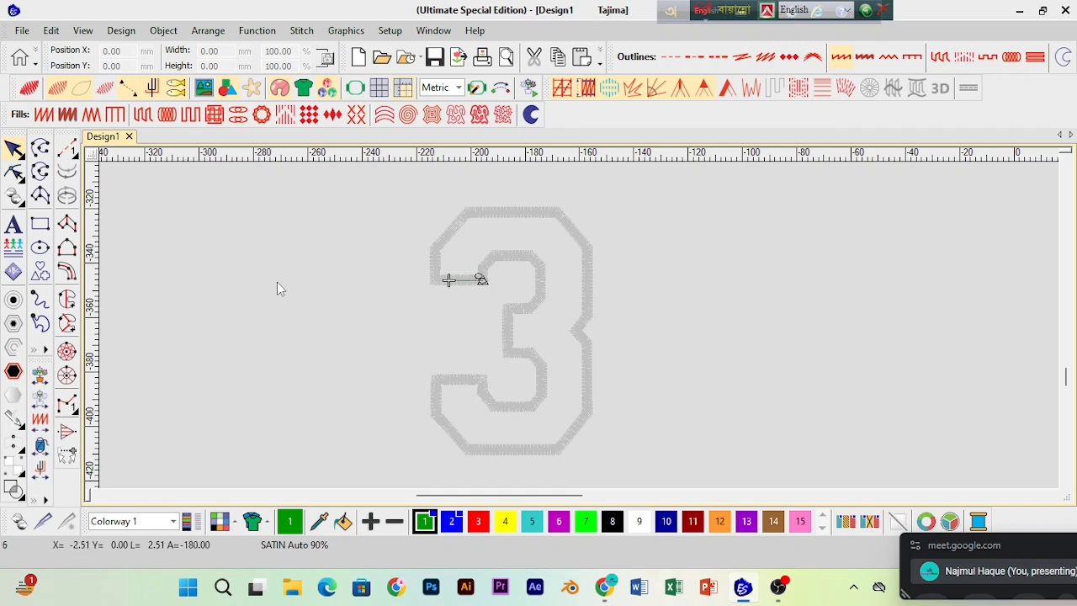
pyautogui.click(434, 280)
pyautogui.press('Right')
pyautogui.press('Right')
pyautogui.press('Right')
pyautogui.press('Right')
pyautogui.press('Right')
pyautogui.press('Right')
pyautogui.press('Right')
pyautogui.press('Right')
pyautogui.press('Right')
pyautogui.press('Right')
pyautogui.press('Right')
pyautogui.press('Right')
pyautogui.press('Right')
pyautogui.press('Right')
pyautogui.press('Right')
pyautogui.press('Right')
pyautogui.press('Right')
pyautogui.press('Right')
pyautogui.press('Right')
pyautogui.press('Right')
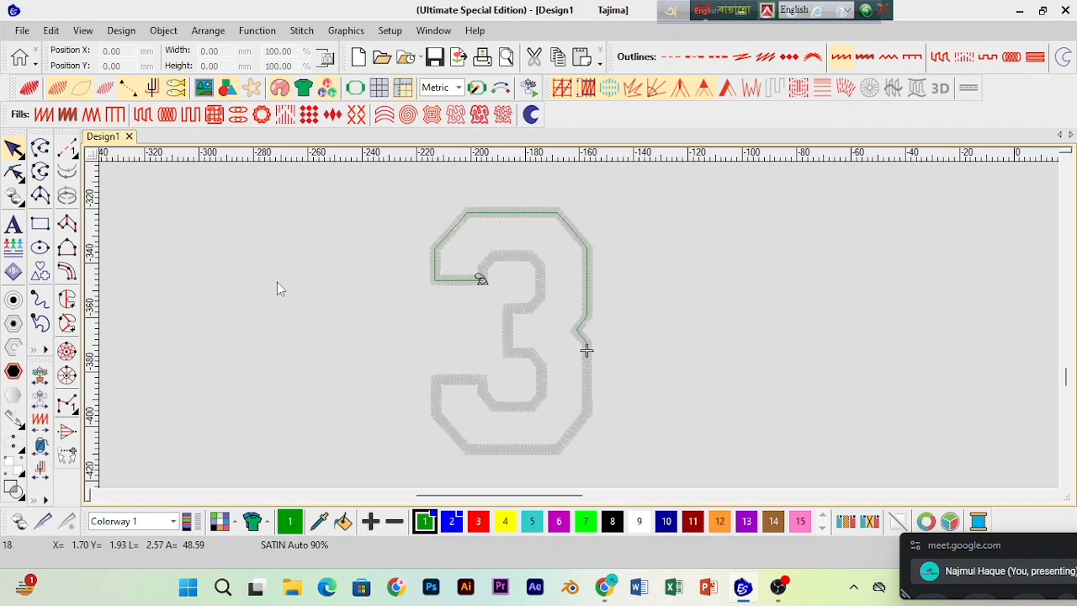
pyautogui.press('Down')
pyautogui.press('Down')
pyautogui.press('Down')
pyautogui.press('Down')
pyautogui.press('Down')
pyautogui.press('Down')
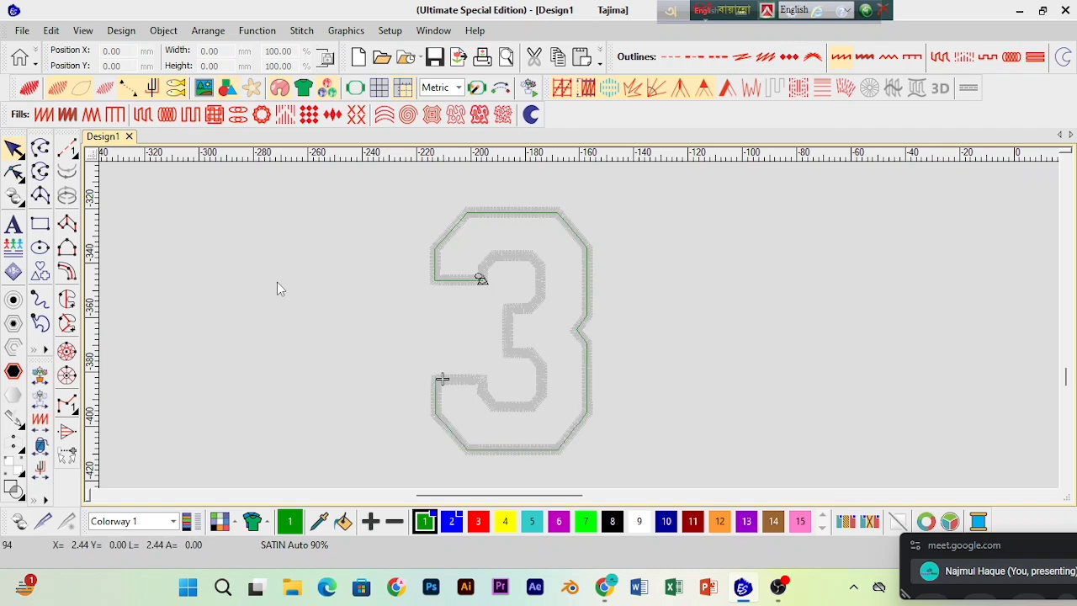
pyautogui.press('Down')
pyautogui.press('Down')
pyautogui.press('Down')
pyautogui.press('Down')
pyautogui.press('Down')
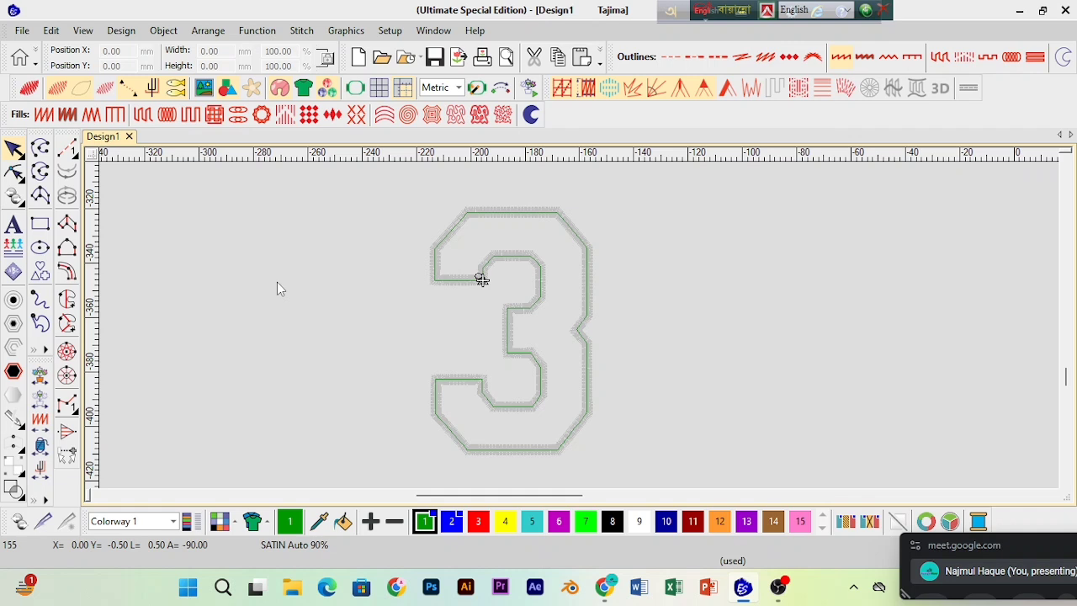
# Step: Trace the Blue zigzag underlay around the 3, continue through the remaining stitches and return to the start of the design
pyautogui.press('Down')
pyautogui.press('Down')
pyautogui.press('Down')
pyautogui.press('Down')
pyautogui.press('Down')
pyautogui.press('Down')
pyautogui.press('Down')
pyautogui.press('Down')
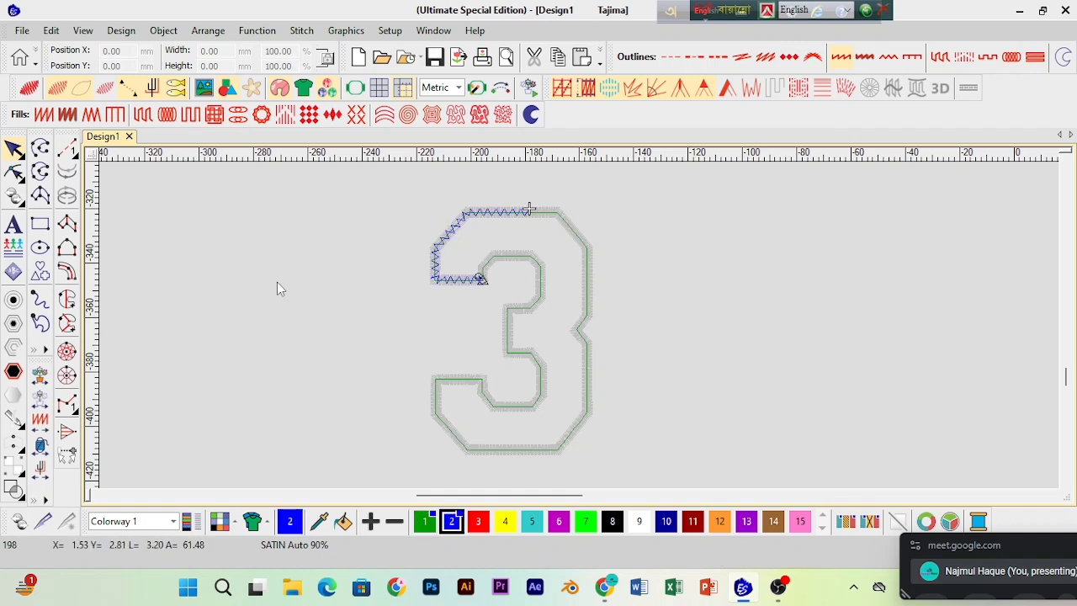
pyautogui.press('Down')
pyautogui.press('Down')
pyautogui.press('Down')
pyautogui.press('Down')
pyautogui.press('Down')
pyautogui.press('Down')
pyautogui.press('Down')
pyautogui.press('Down')
pyautogui.press('Down')
pyautogui.press('Down')
pyautogui.press('Down')
pyautogui.press('Down')
pyautogui.press('Down')
pyautogui.press('Down')
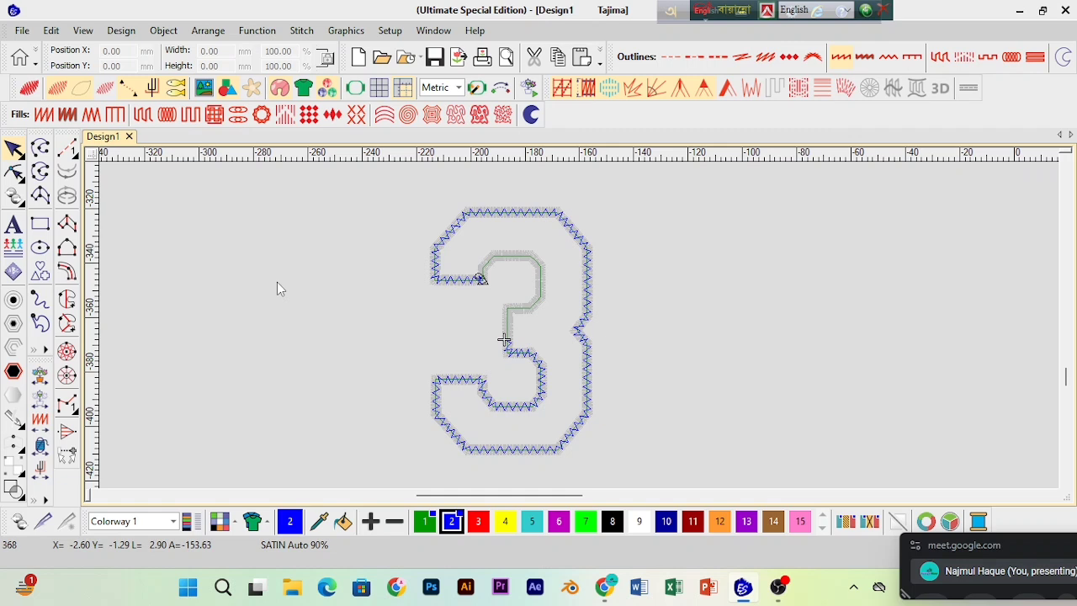
pyautogui.press('Down')
pyautogui.press('Down')
pyautogui.press('Down')
pyautogui.press('Down')
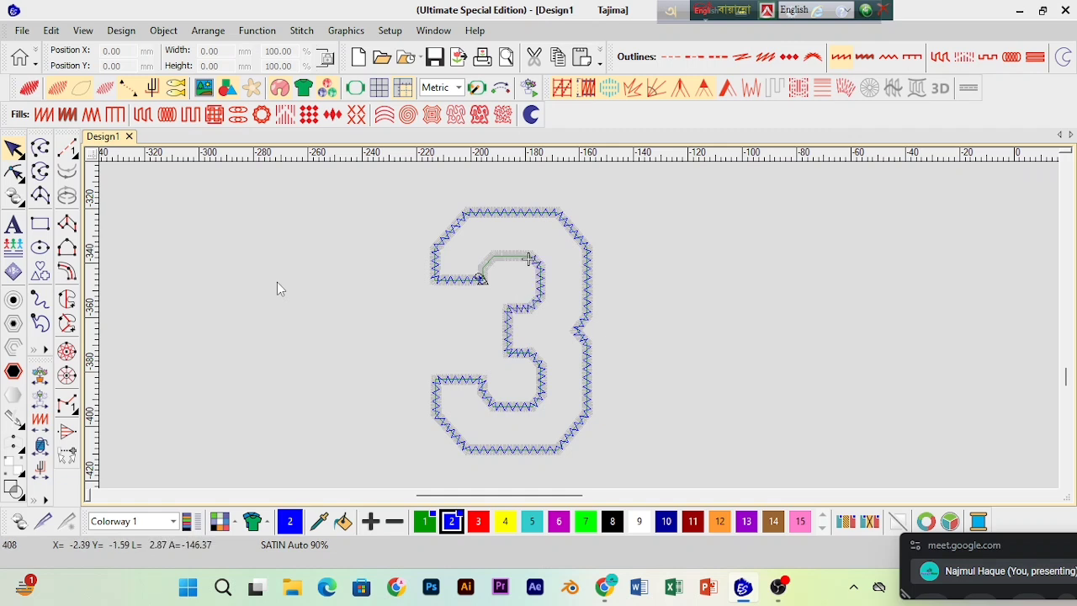
pyautogui.press('Down')
pyautogui.press('Down')
pyautogui.press('Down')
pyautogui.press('Down')
pyautogui.press('Down')
pyautogui.press('Down')
pyautogui.press('Down')
pyautogui.press('Down')
pyautogui.press('Down')
pyautogui.press('Down')
pyautogui.press('Down')
pyautogui.press('Down')
pyautogui.press('Down')
pyautogui.press('Down')
pyautogui.press('Down')
pyautogui.press('Down')
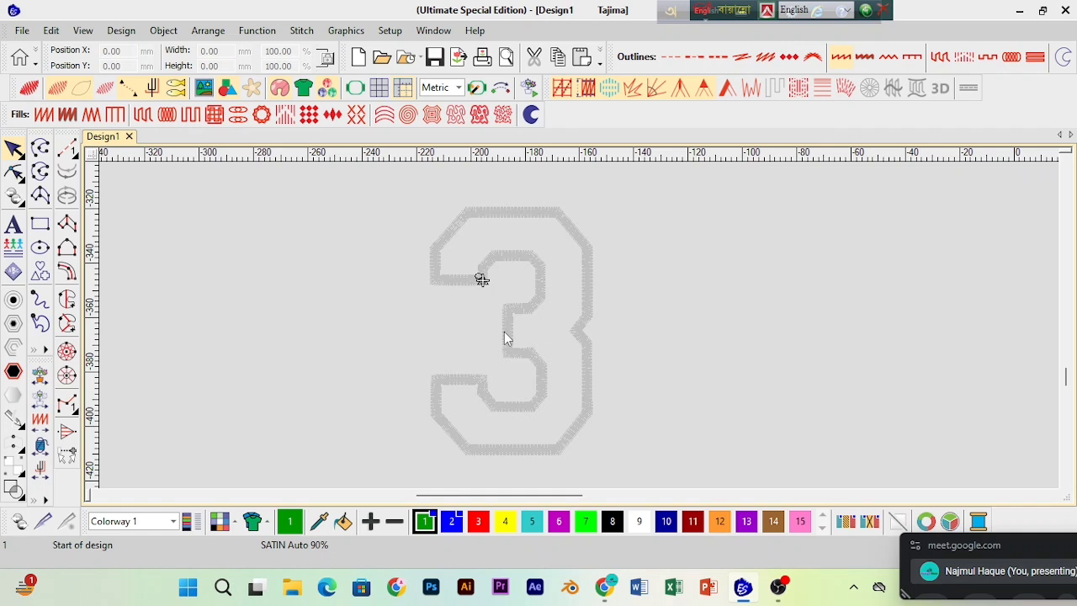
# Step: Select the Dark Green run by color and clear it, and try removing the Blue satin objects selected by color
pyautogui.click(504, 338)
pyautogui.click(202, 286)
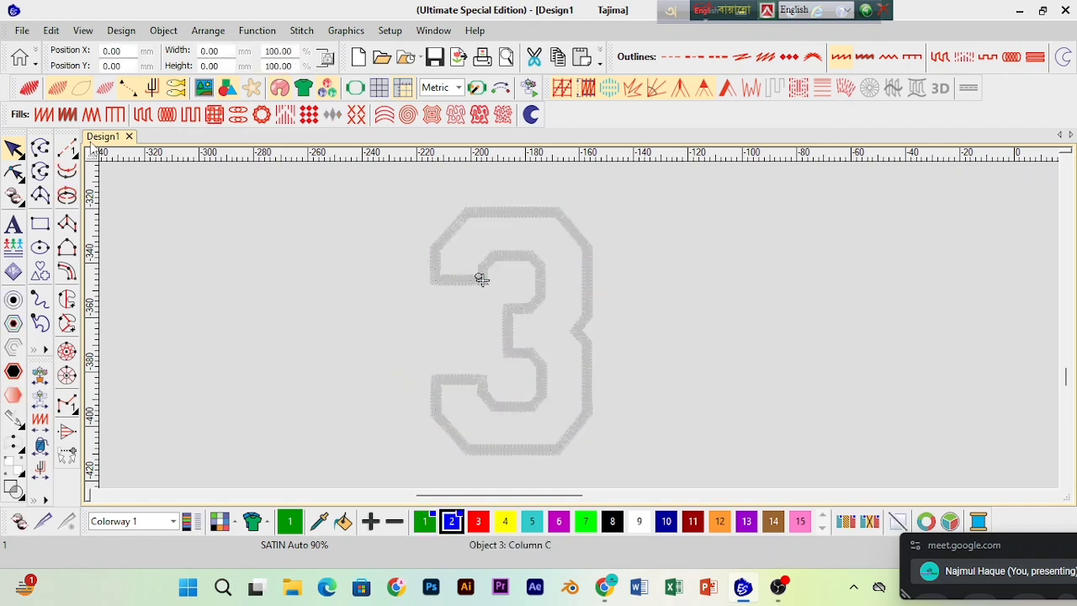
pyautogui.click(51, 30)
pyautogui.click(101, 260)
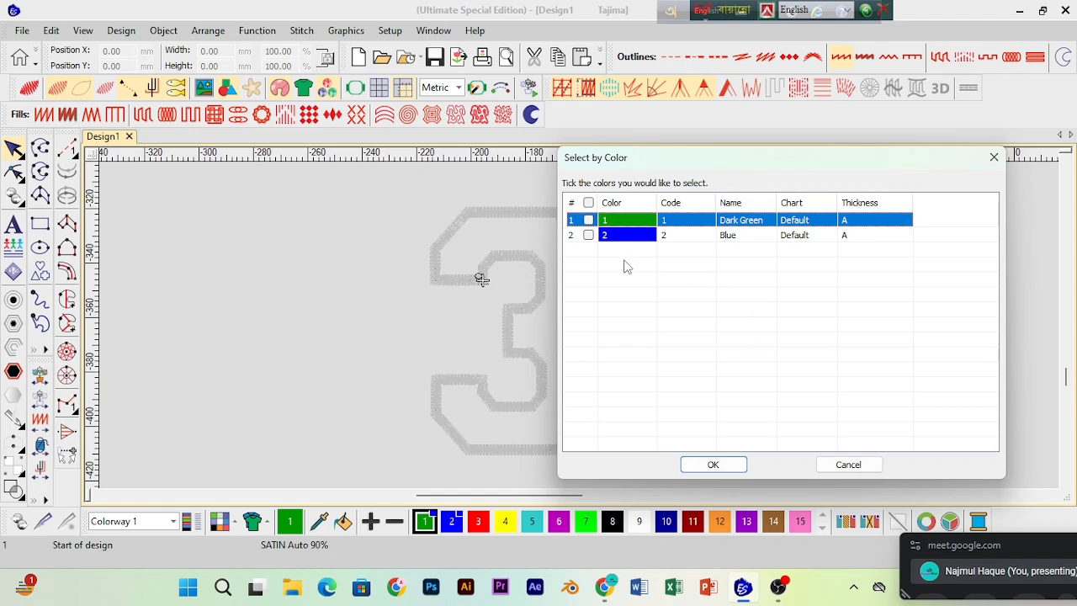
pyautogui.click(588, 220)
pyautogui.click(714, 465)
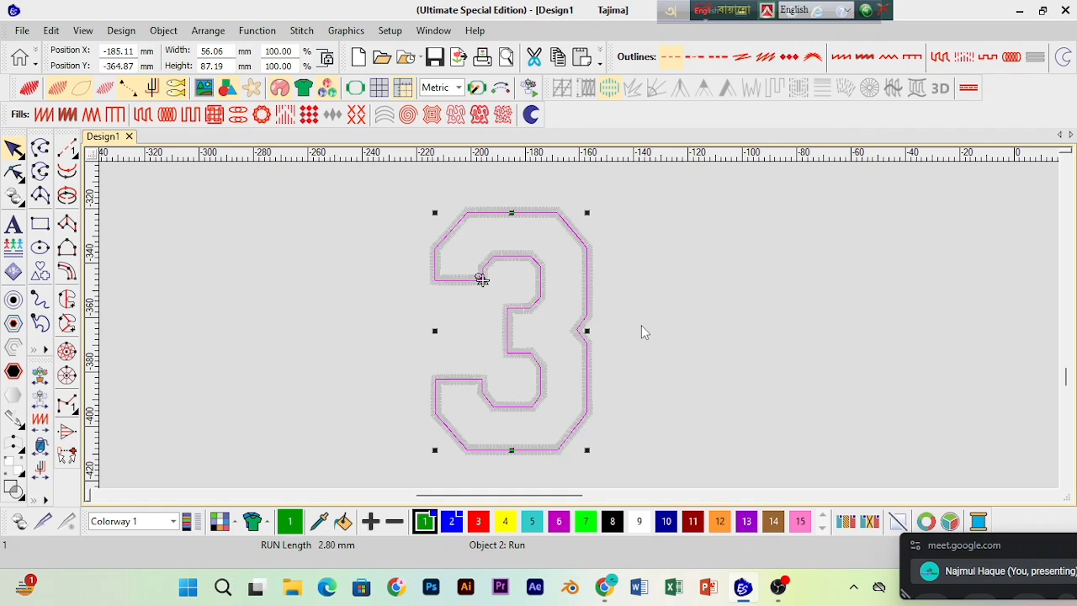
pyautogui.press('Delete')
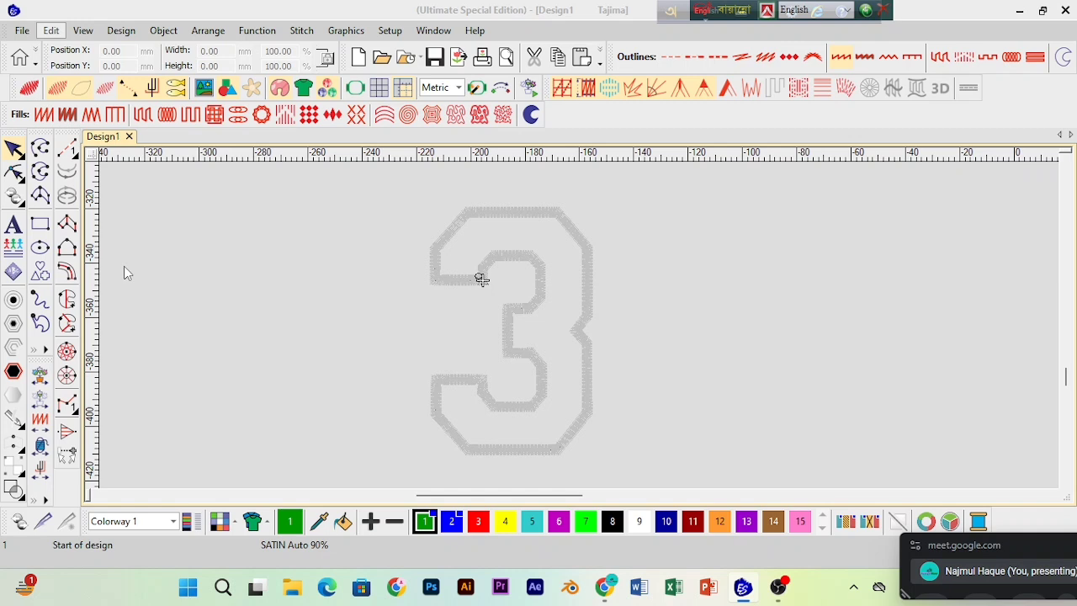
pyautogui.click(345, 204)
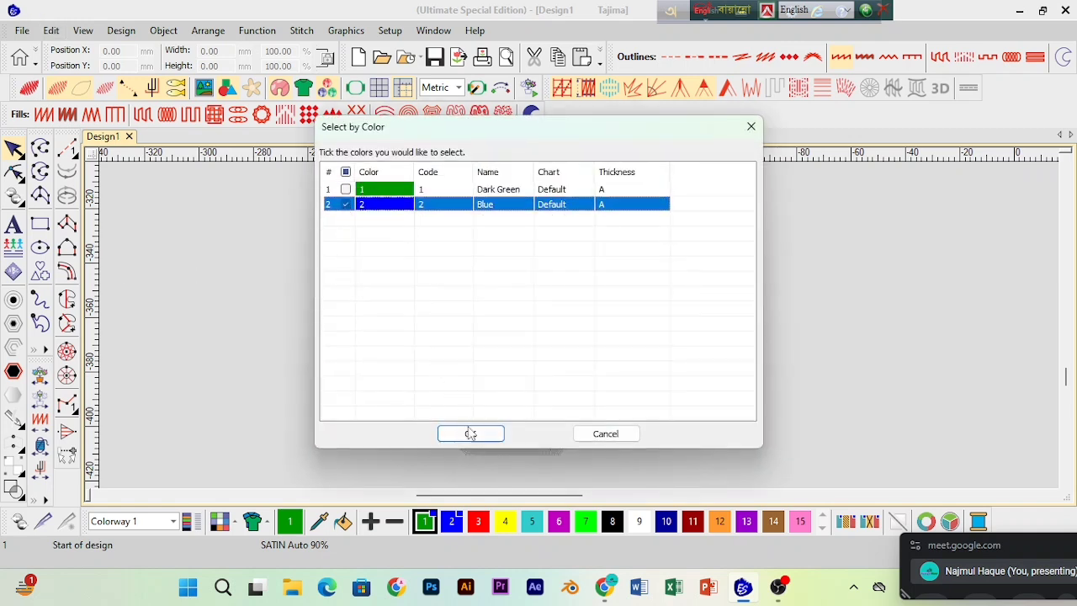
pyautogui.click(470, 433)
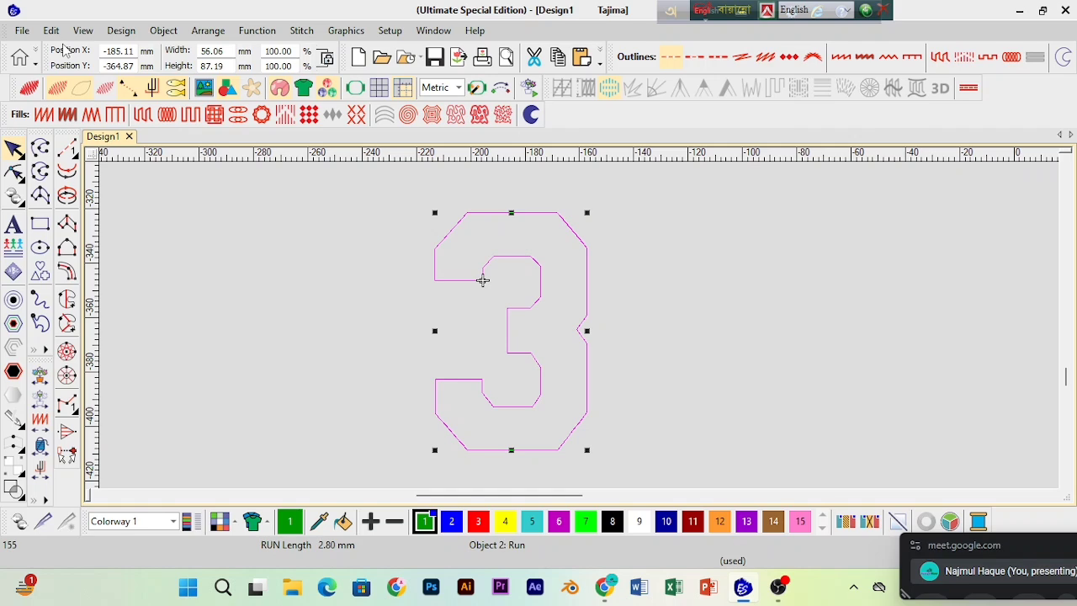
# Step: Try to save the remaining run outline of the 3 as a separate EMB design on the Desktop
pyautogui.click(22, 31)
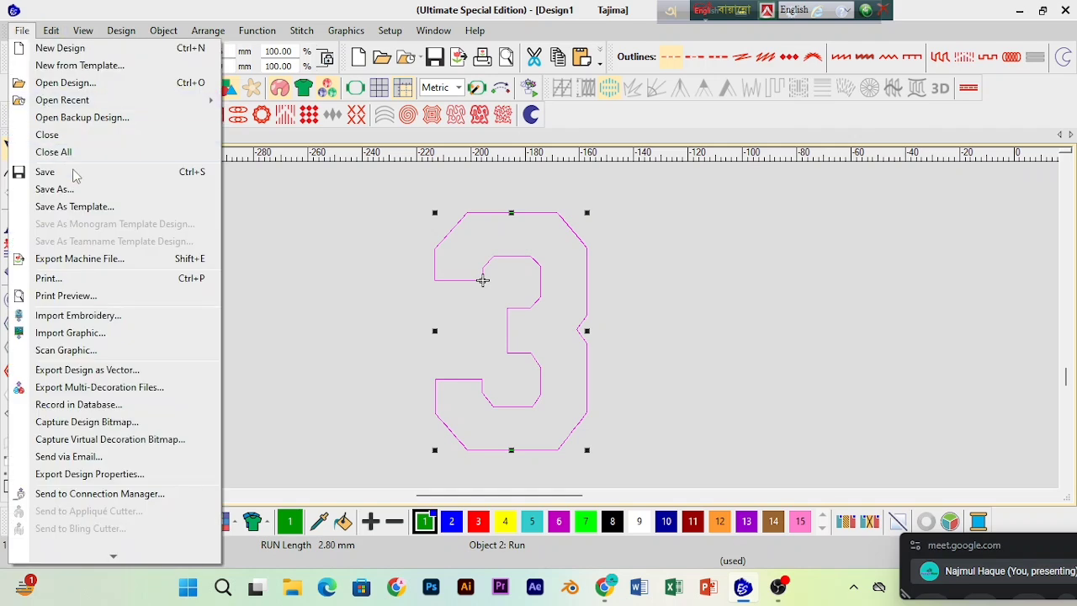
pyautogui.click(64, 190)
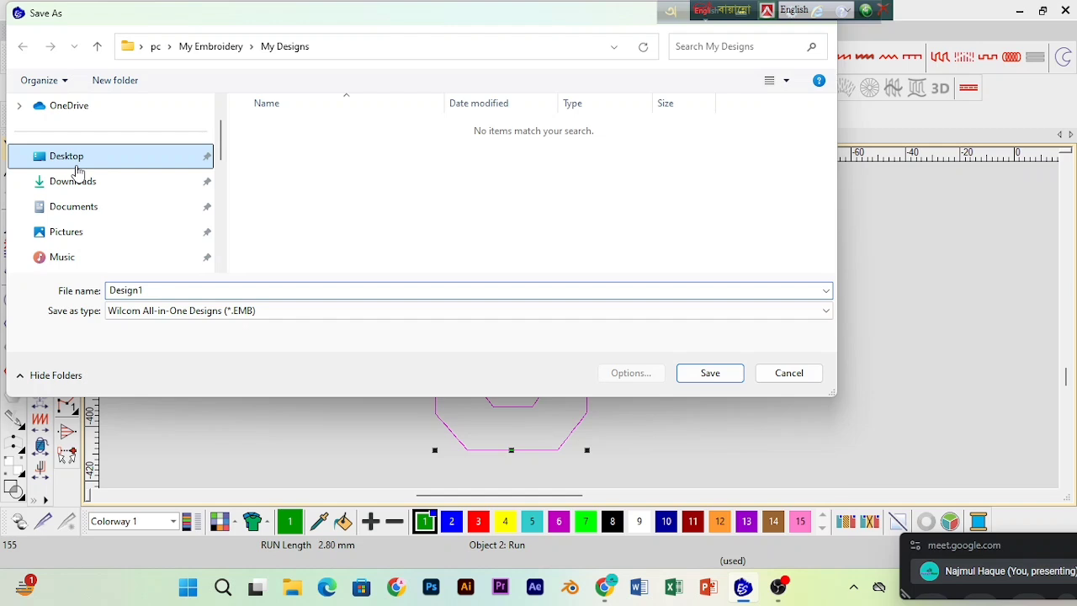
pyautogui.click(75, 166)
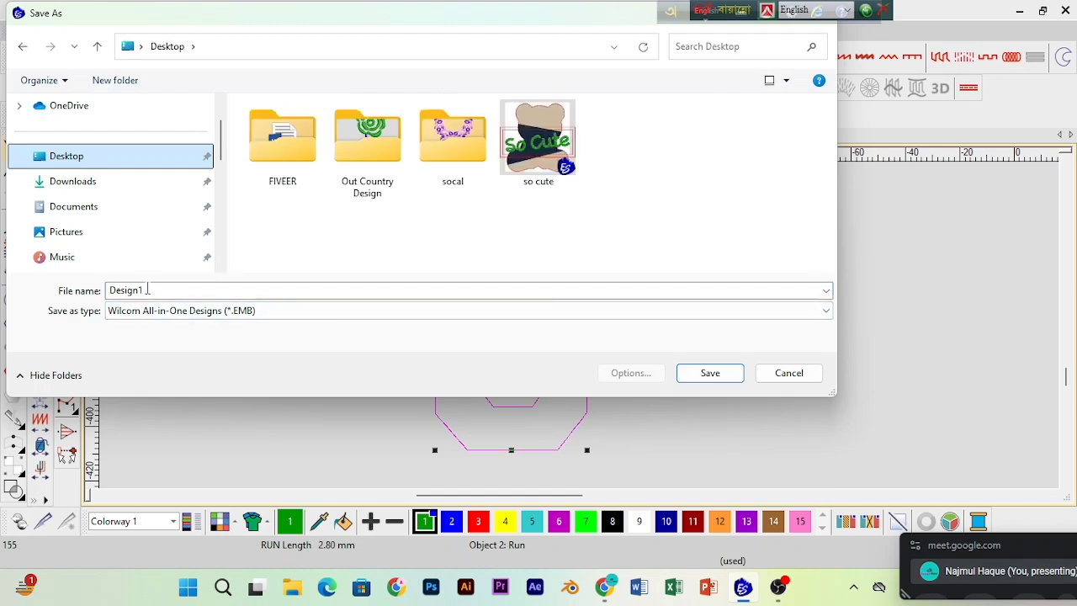
pyautogui.moveTo(148, 291); pyautogui.dragTo(112, 291)
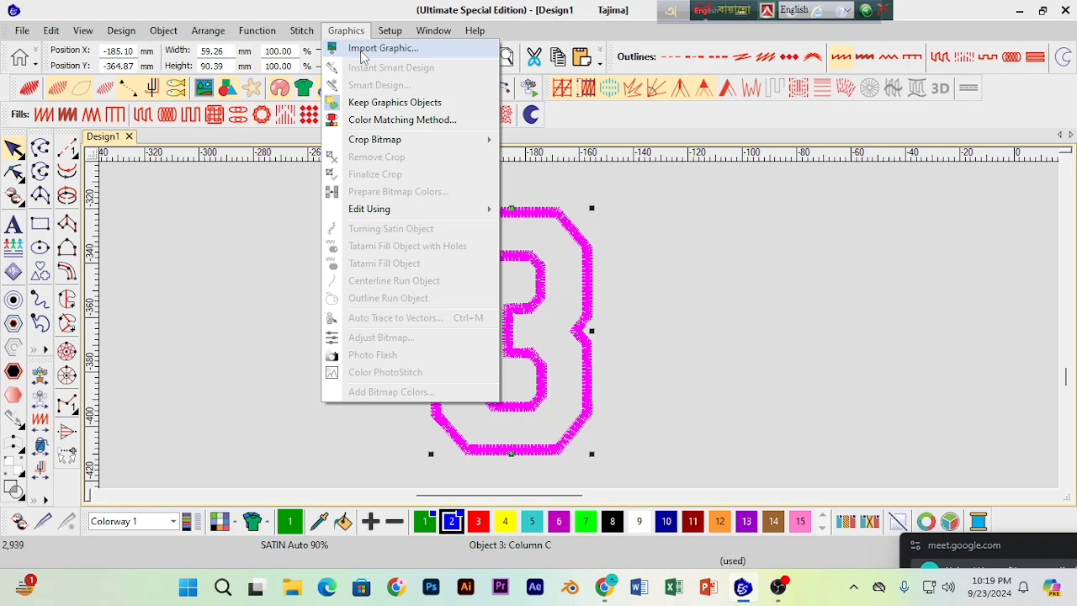
# Step: Import the Santa "YO! HO HO HO" photo IMG_20240420_160017 from the Practice Atwork1 folder into the design
pyautogui.click(363, 52)
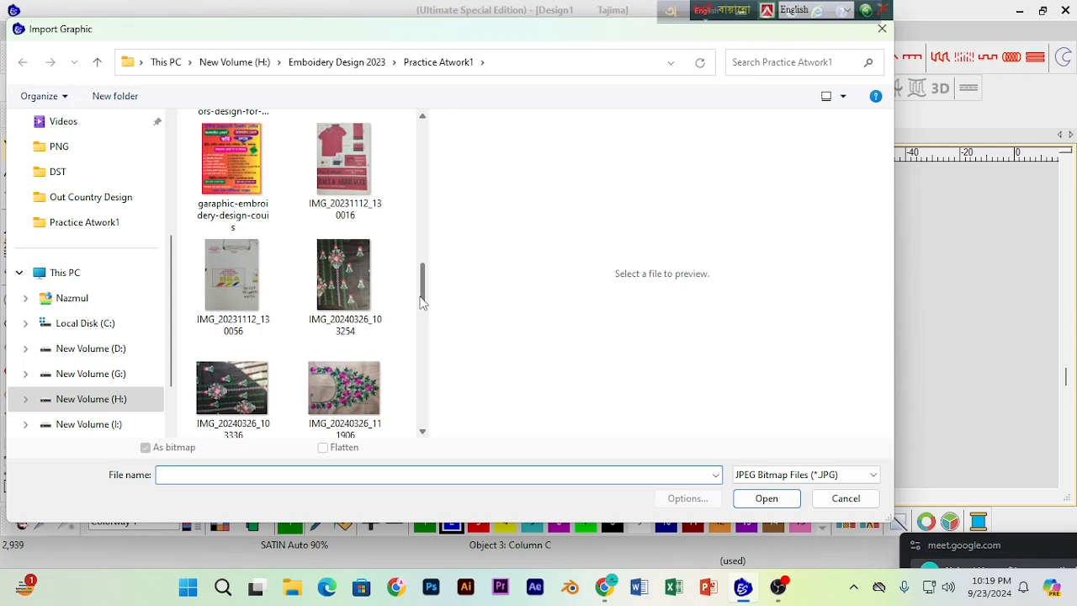
pyautogui.moveTo(423, 303); pyautogui.dragTo(422, 343)
pyautogui.click(233, 238)
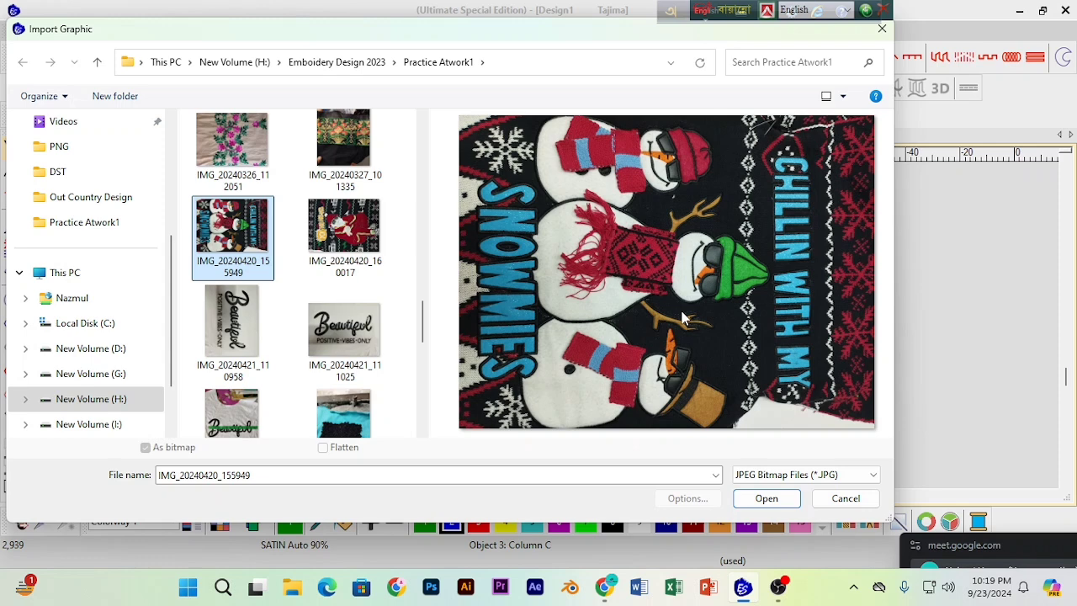
pyautogui.press('Return')
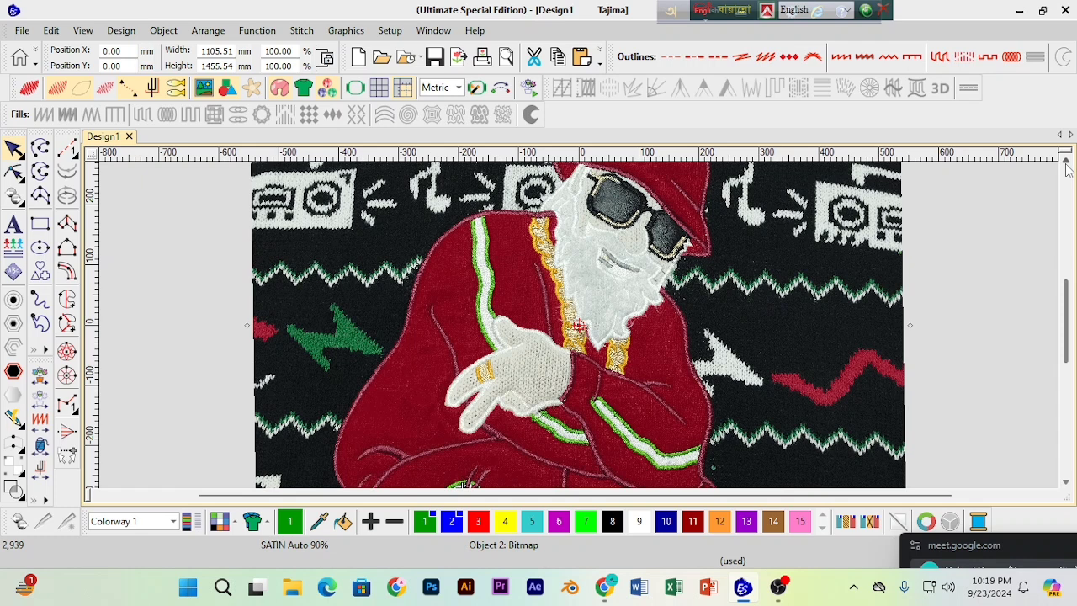
# Step: Examine the imported Santa artwork from the lettering and hat down to the trousers, shoes and snowflake border
pyautogui.scroll(3, 533, 295)
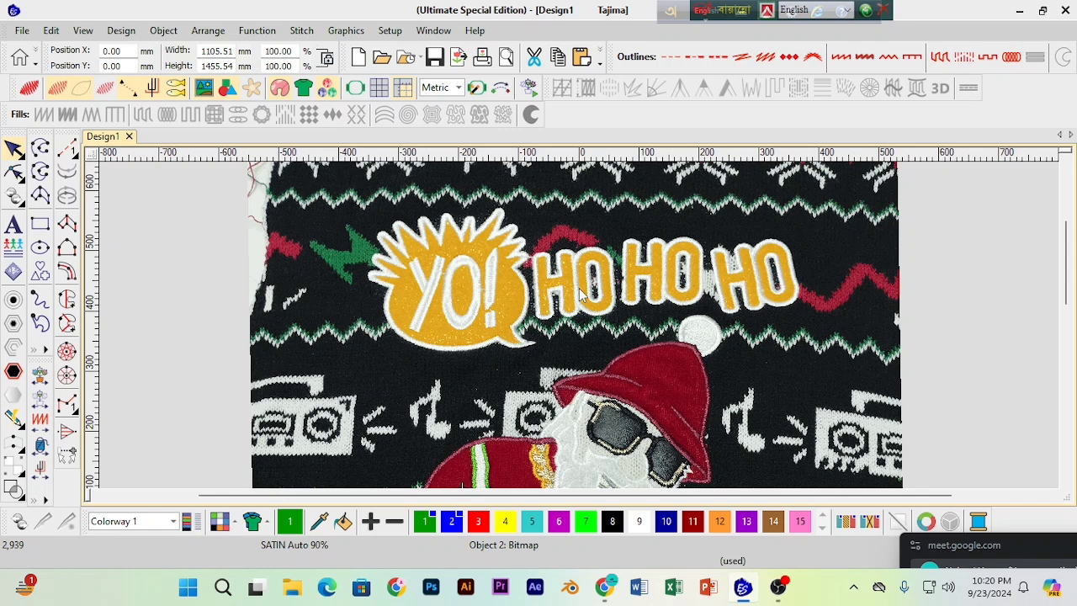
pyautogui.moveTo(1069, 295); pyautogui.dragTo(1070, 337)
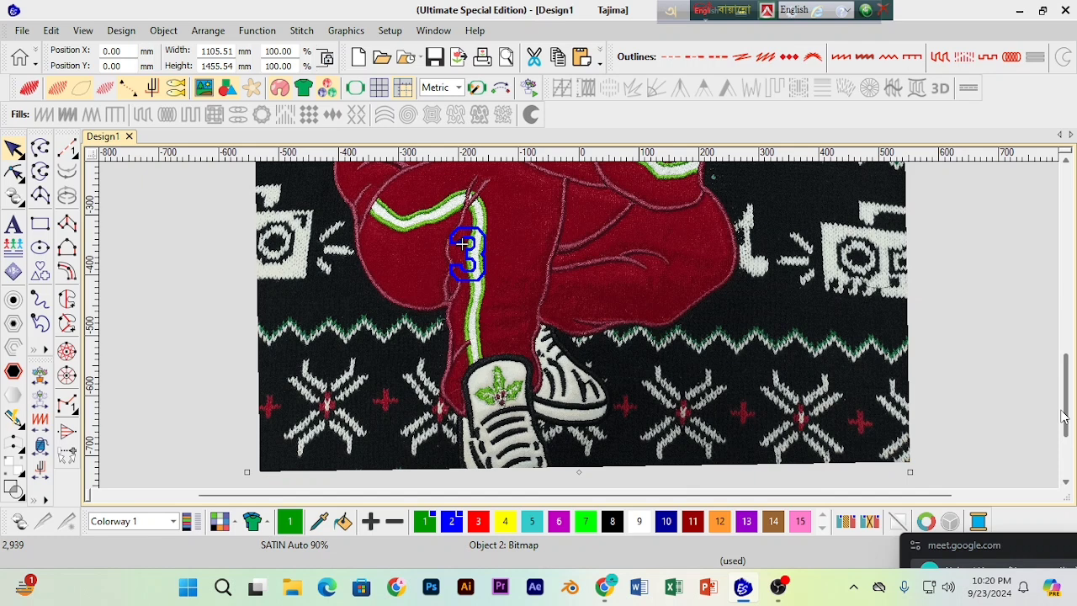
pyautogui.scroll(-2, 524, 360)
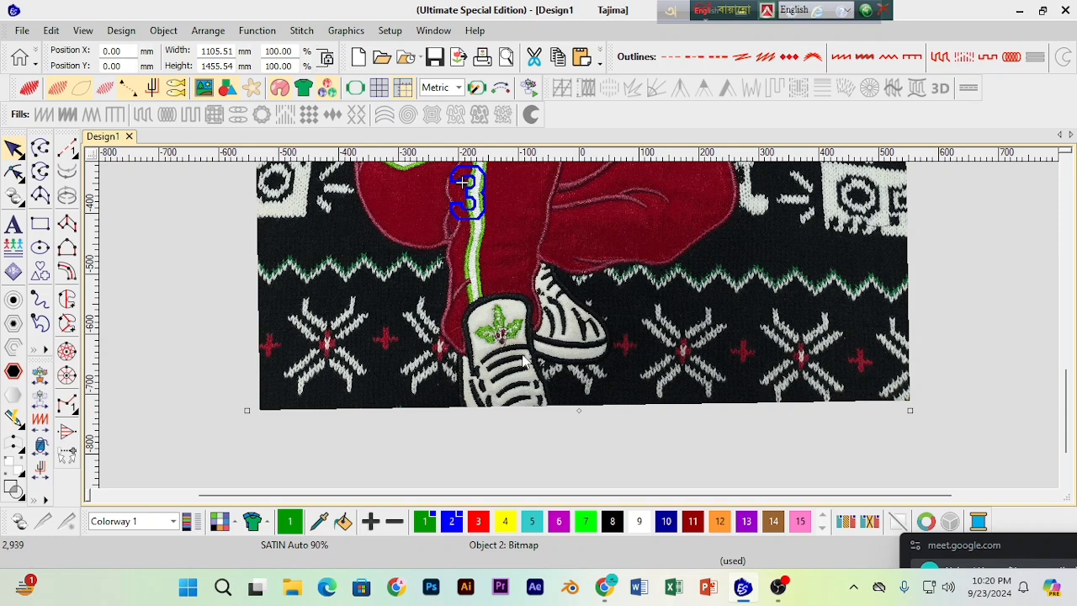
pyautogui.click(1065, 291)
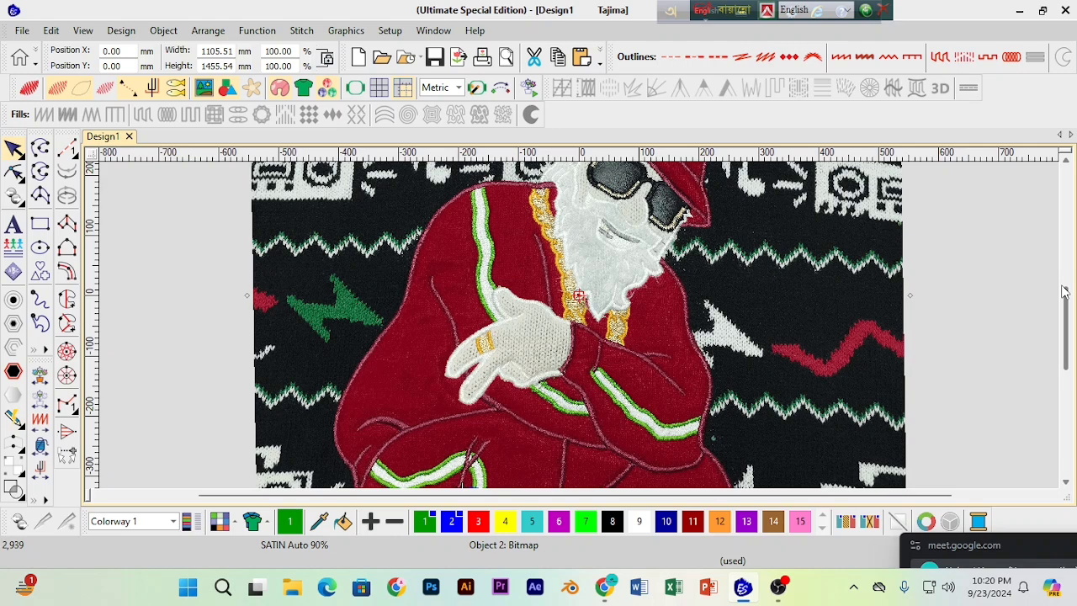
pyautogui.scroll(5, 468, 285)
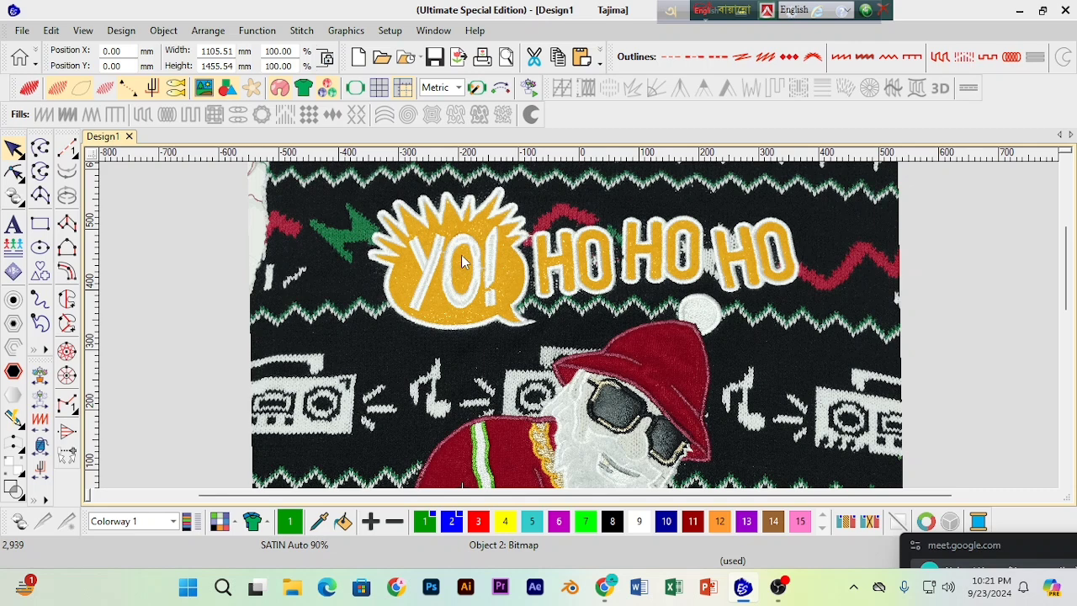
pyautogui.scroll(-1, 1057, 273)
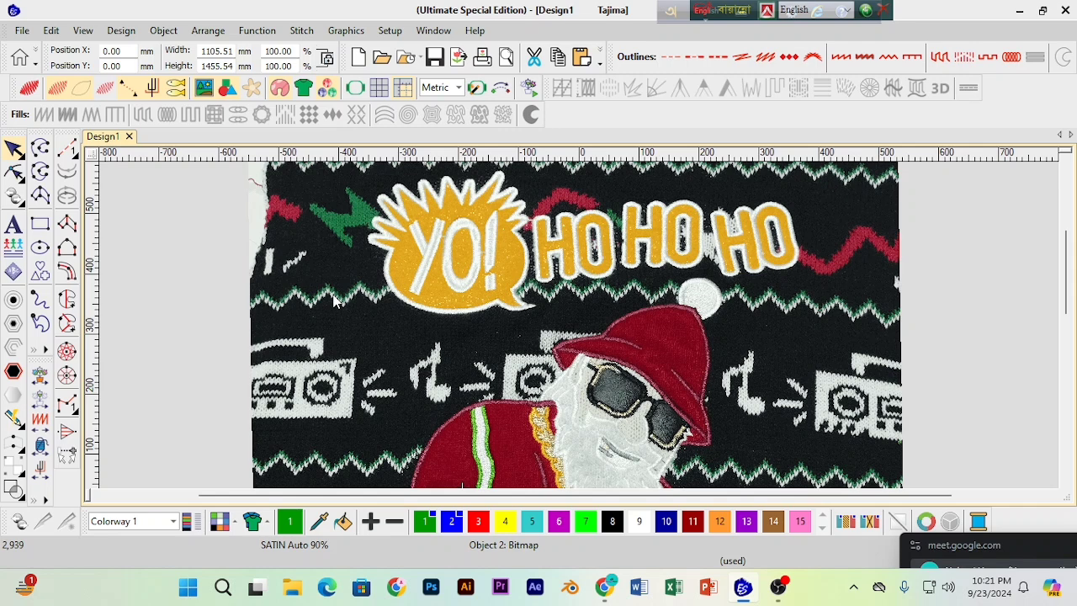
pyautogui.moveTo(1066, 269); pyautogui.dragTo(1073, 362)
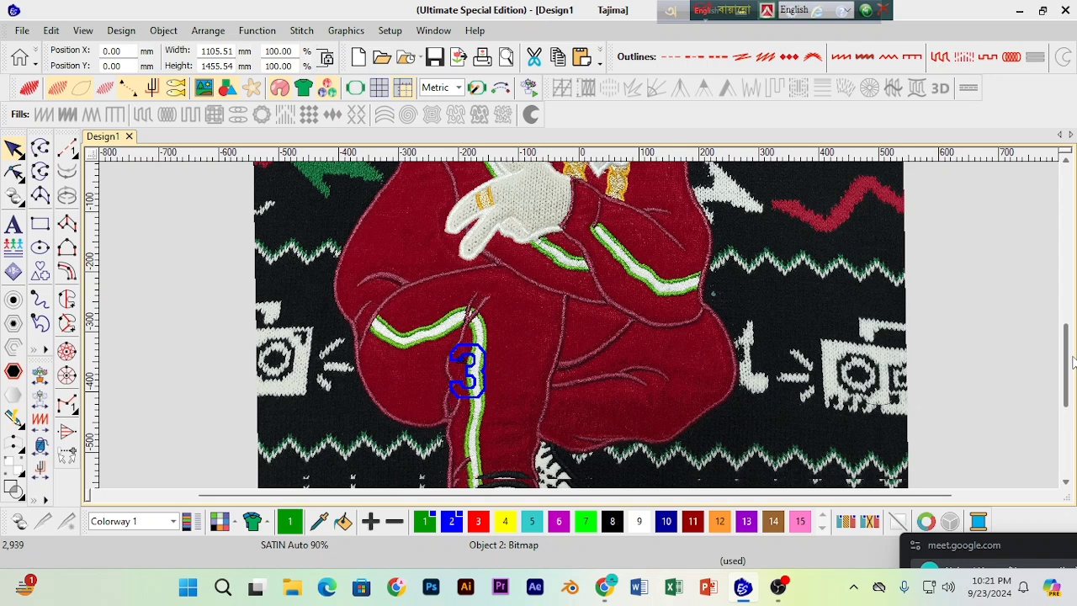
pyautogui.moveTo(1072, 361); pyautogui.dragTo(1074, 345)
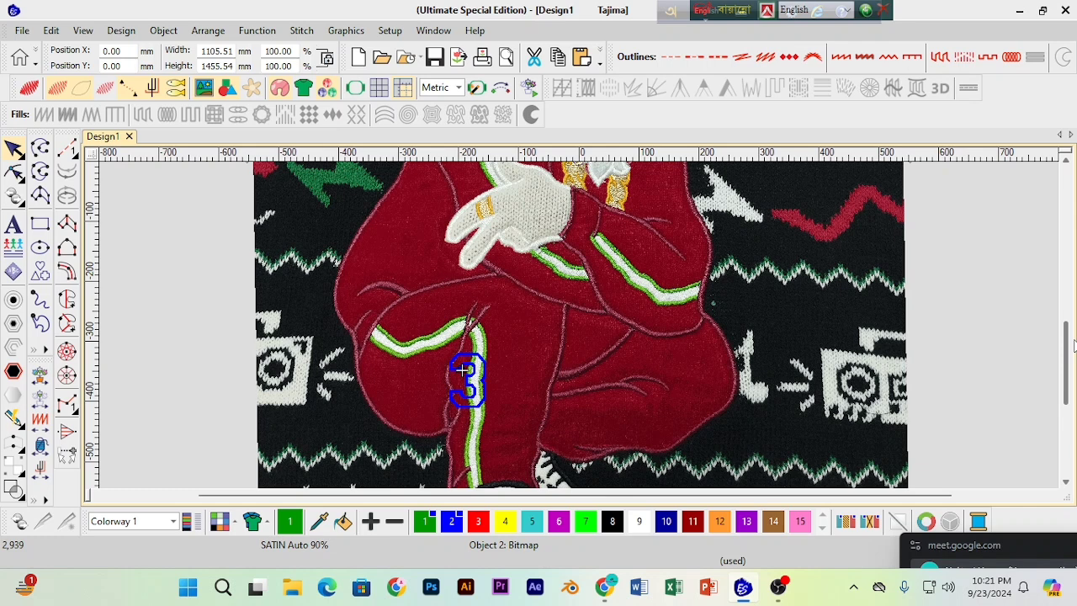
pyautogui.scroll(3, 645, 335)
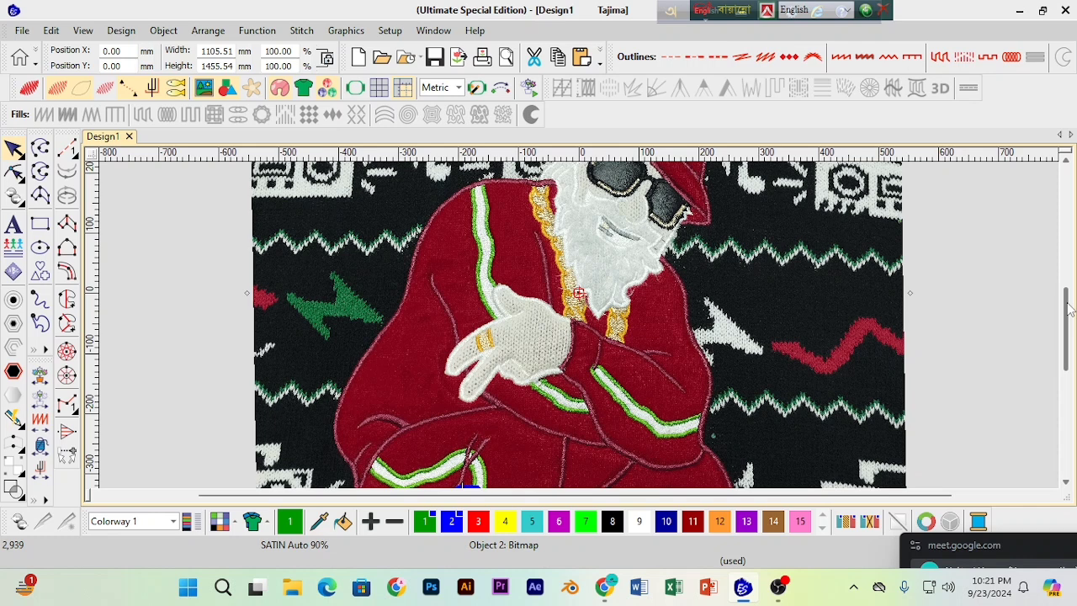
pyautogui.moveTo(1070, 310); pyautogui.dragTo(1072, 353)
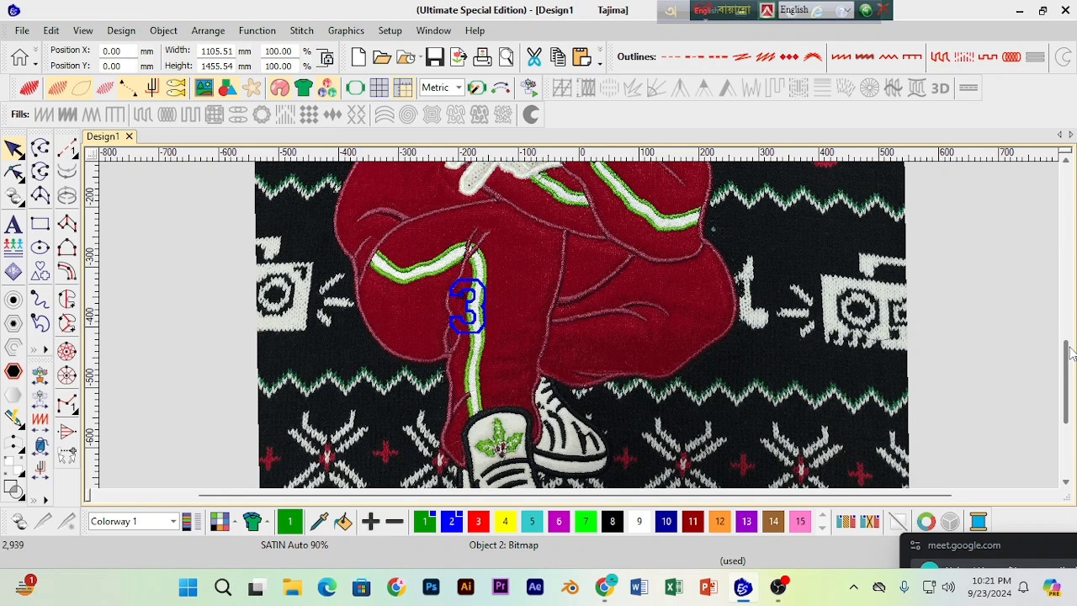
# Step: Delete the imported Santa picture from the design after a last look at its figure and lettering
pyautogui.scroll(3, 636, 357)
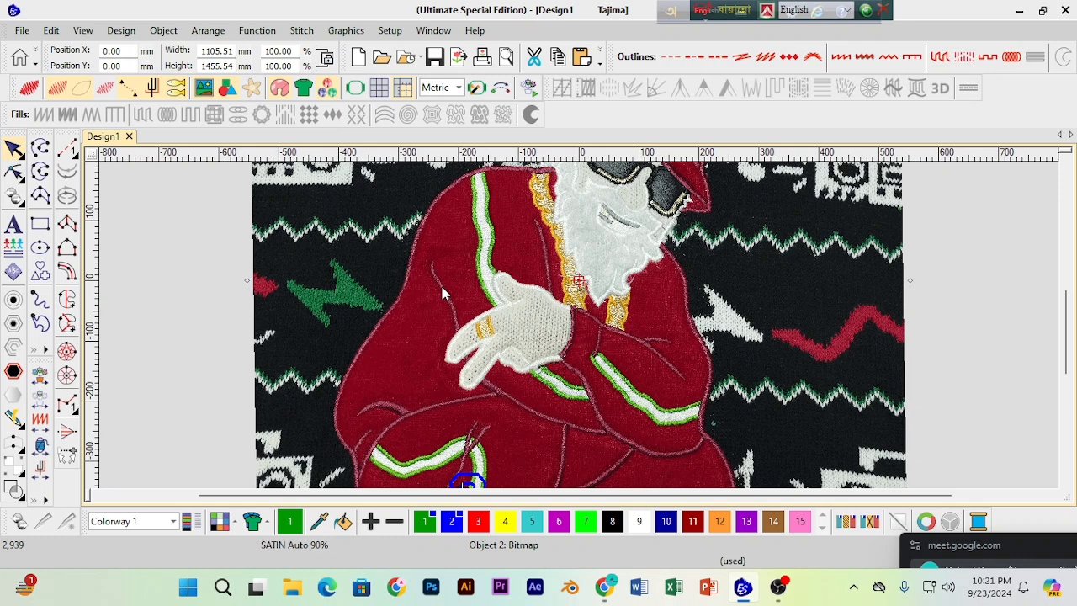
pyautogui.hotkey('shift', 'z')
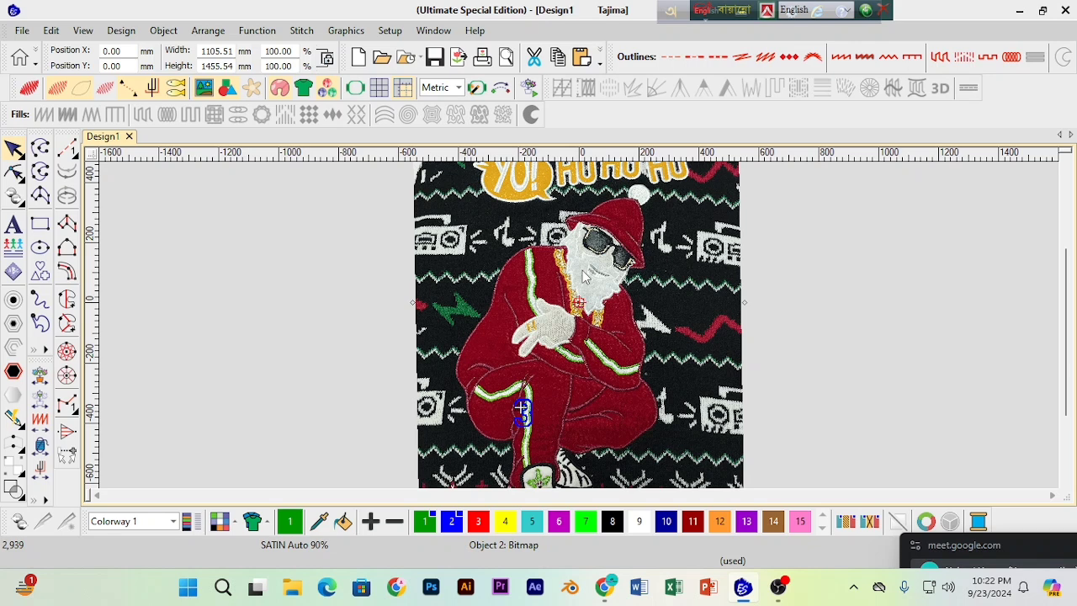
pyautogui.scroll(1, 802, 303)
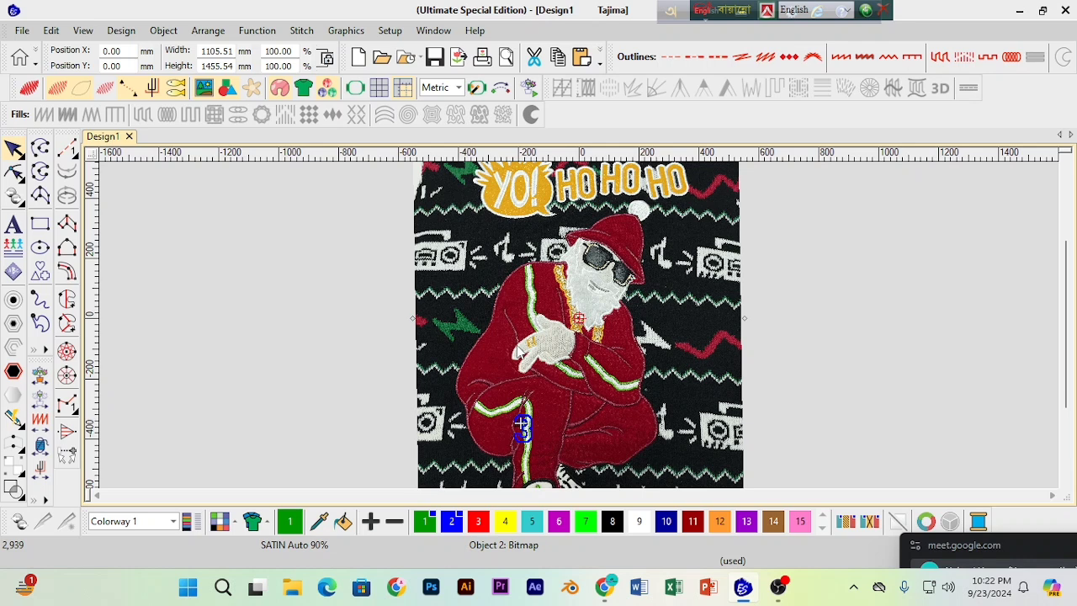
pyautogui.scroll(-1, 540, 467)
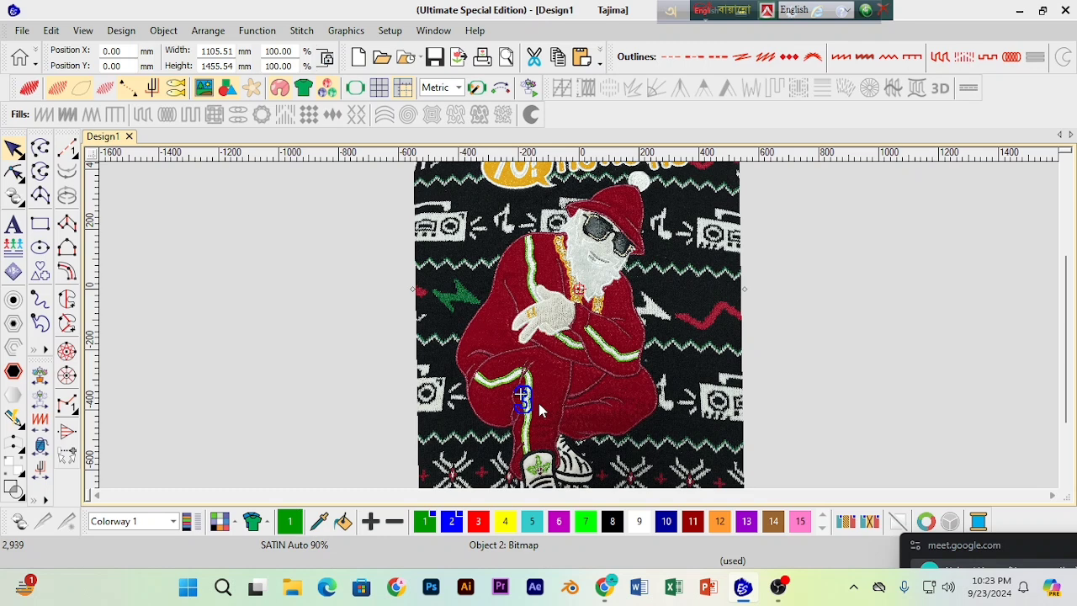
pyautogui.scroll(2, 1070, 336)
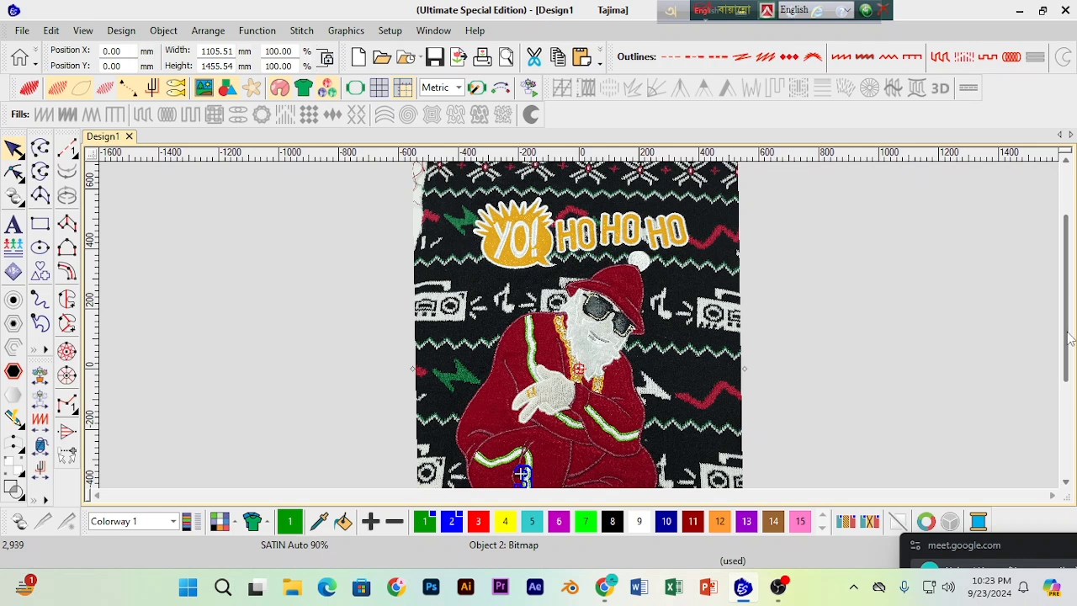
pyautogui.scroll(-2, 1067, 339)
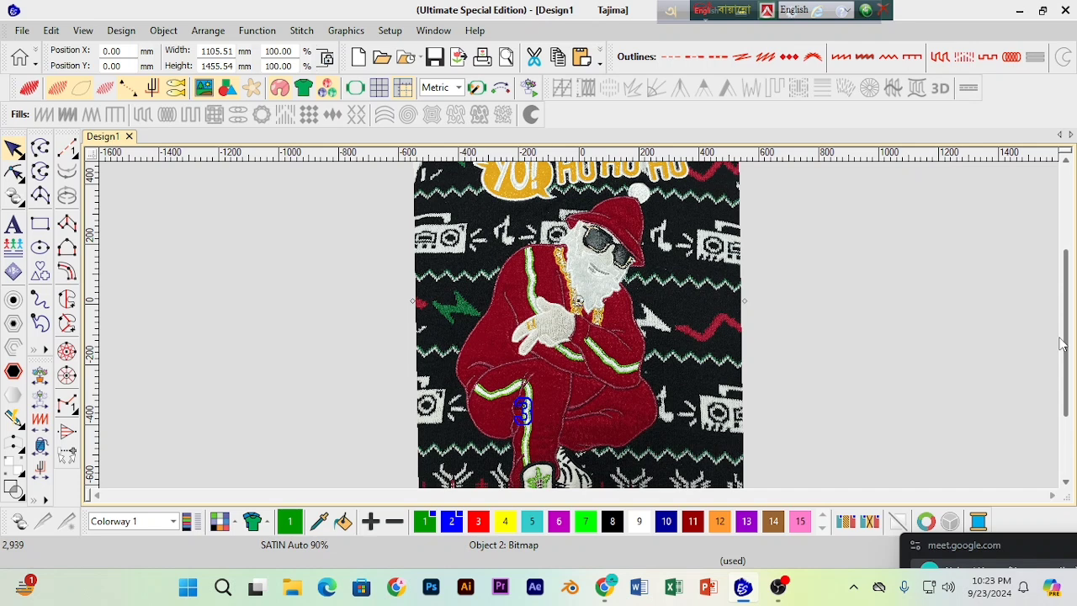
pyautogui.press('Delete')
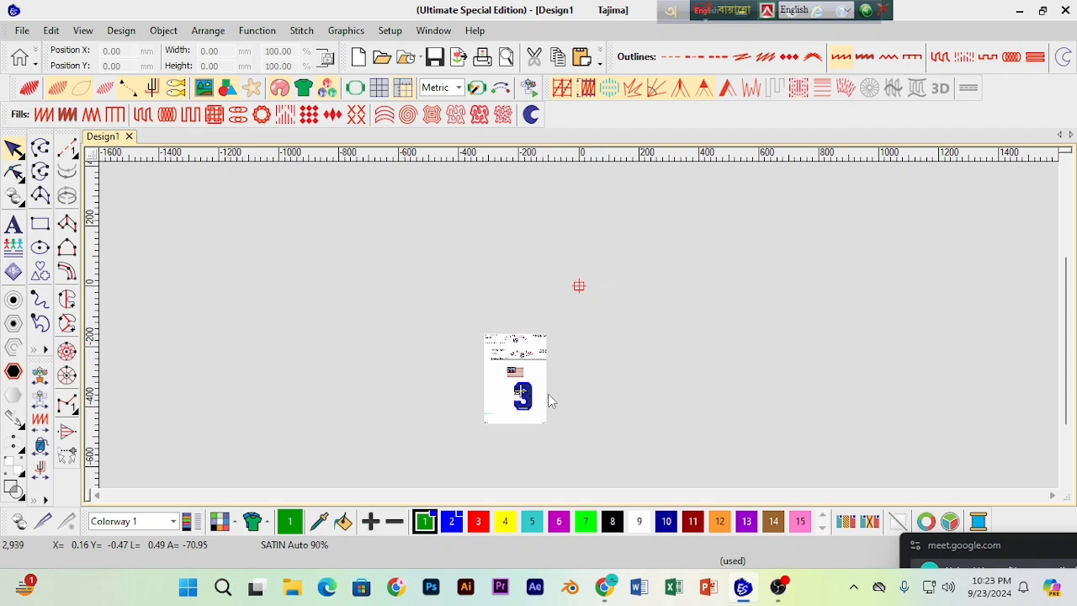
# Step: Preview the DST design # 669 in the ALL EMBROIDERY DESIGN folder without opening it
pyautogui.scroll(-1, 551, 402)
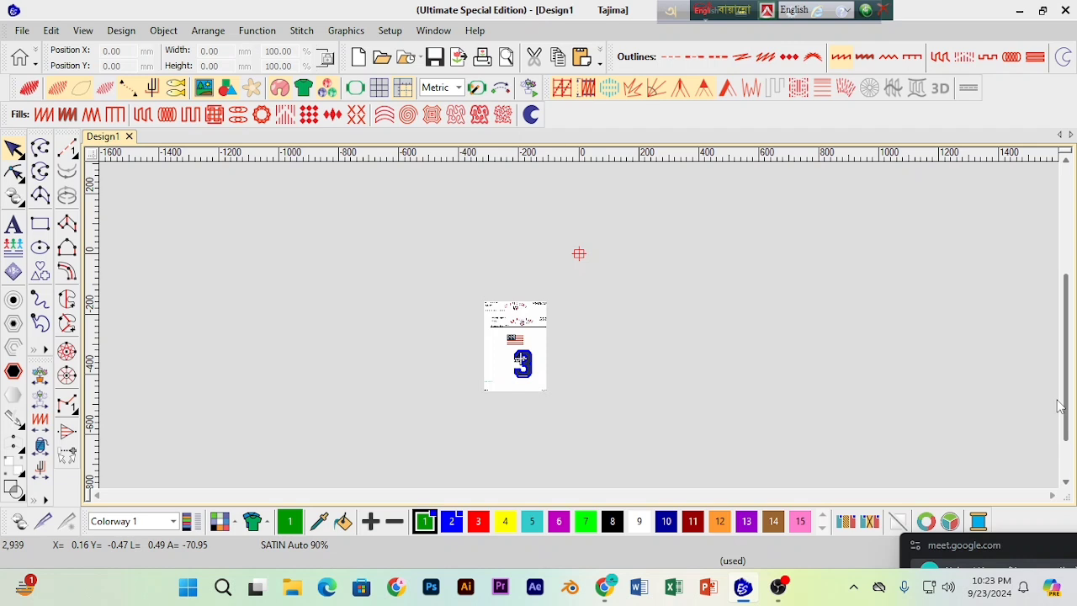
pyautogui.press('z')
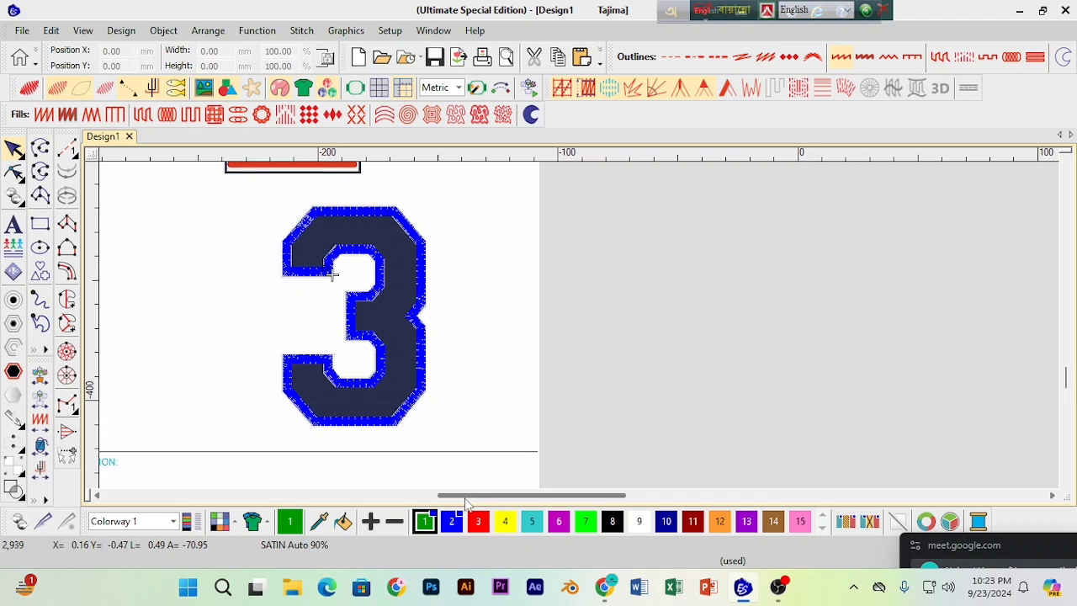
pyautogui.moveTo(464, 497); pyautogui.dragTo(413, 497)
pyautogui.scroll(-1, 227, 232)
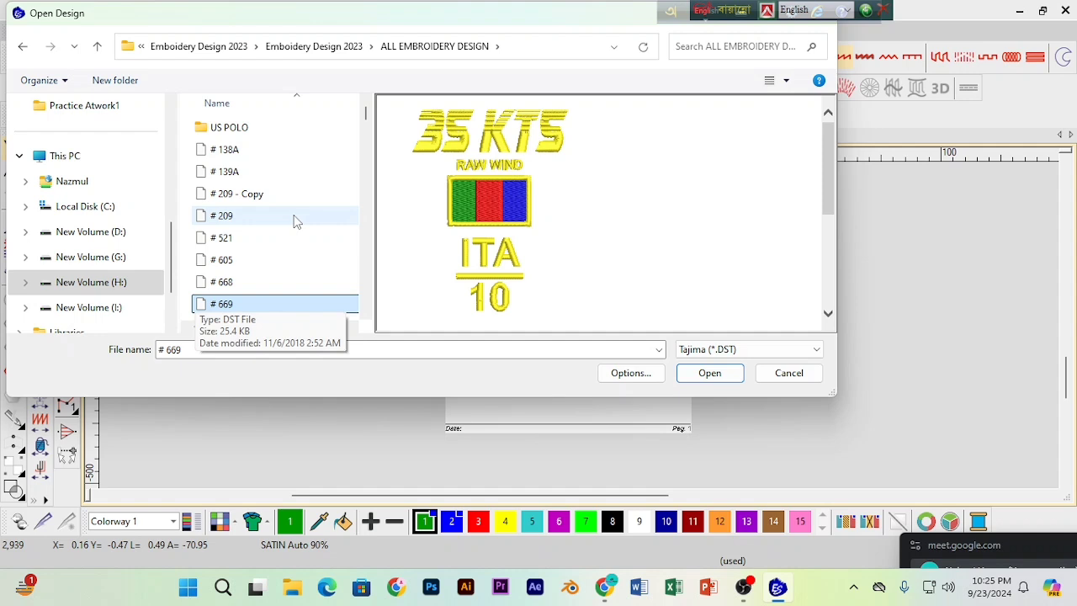
pyautogui.moveTo(832, 197); pyautogui.dragTo(833, 199)
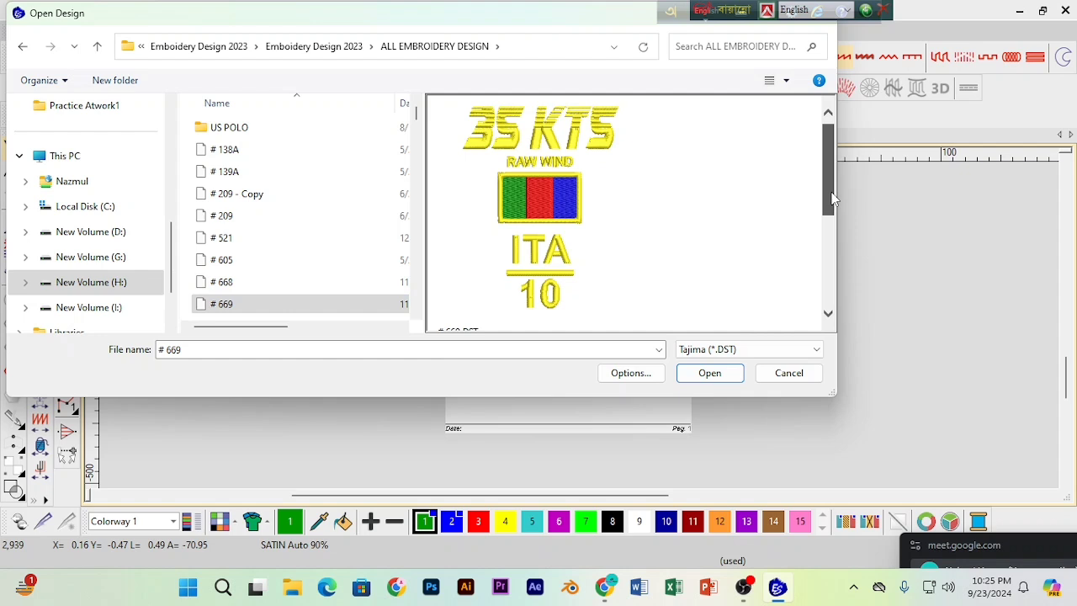
pyautogui.moveTo(831, 198); pyautogui.dragTo(831, 204)
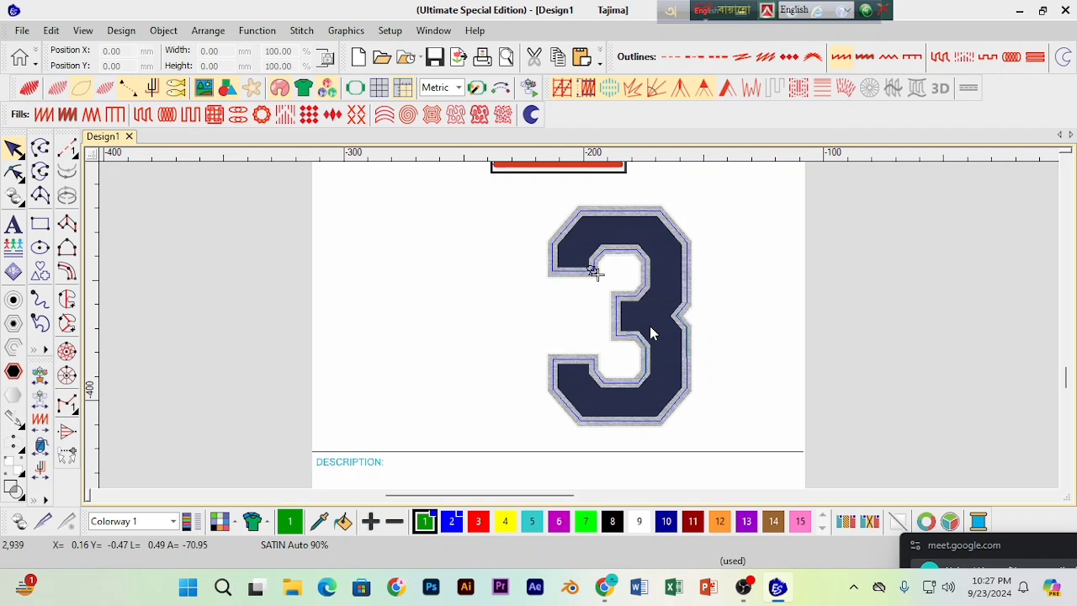
# Step: Select the satin border of the 3 and inspect it against the artwork number and the flag on the sheet
pyautogui.scroll(1, 650, 333)
pyautogui.click(690, 330)
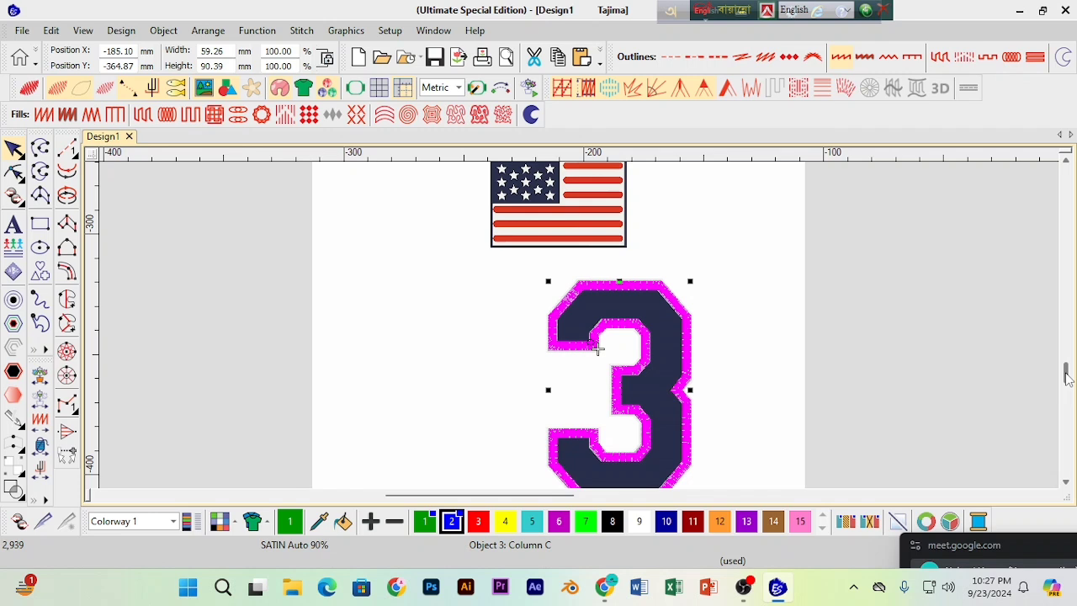
pyautogui.scroll(-1, 1065, 377)
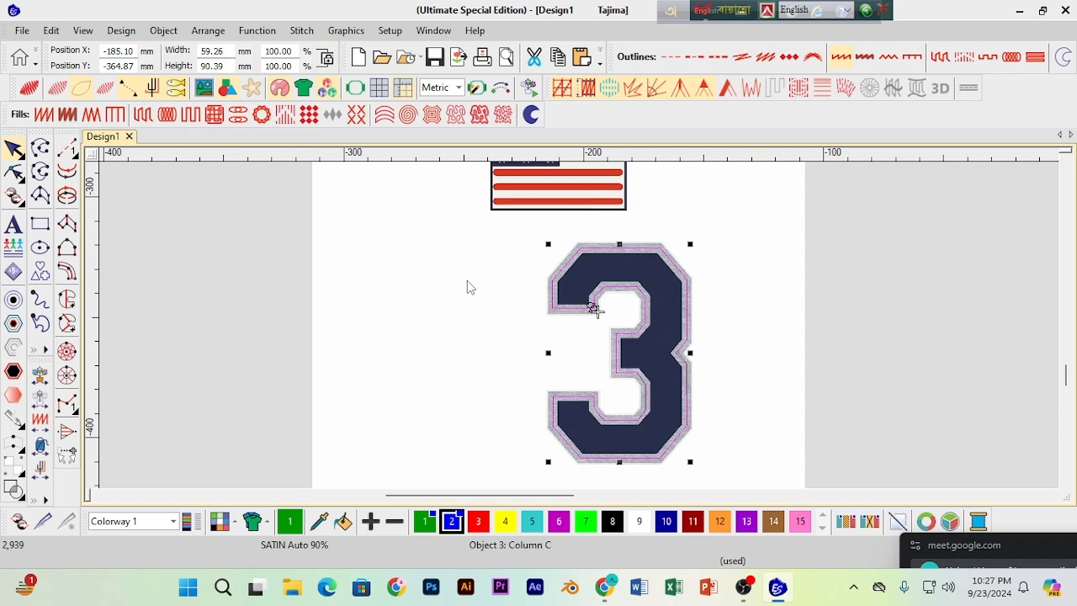
pyautogui.hotkey('shift', 'z')
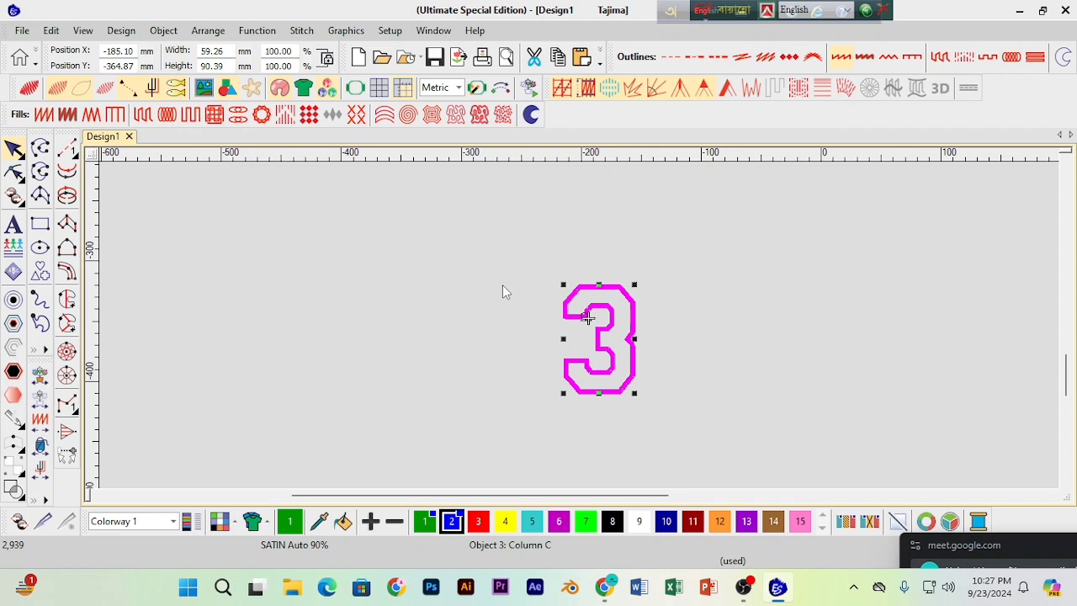
pyautogui.hotkey('shift', 'i')
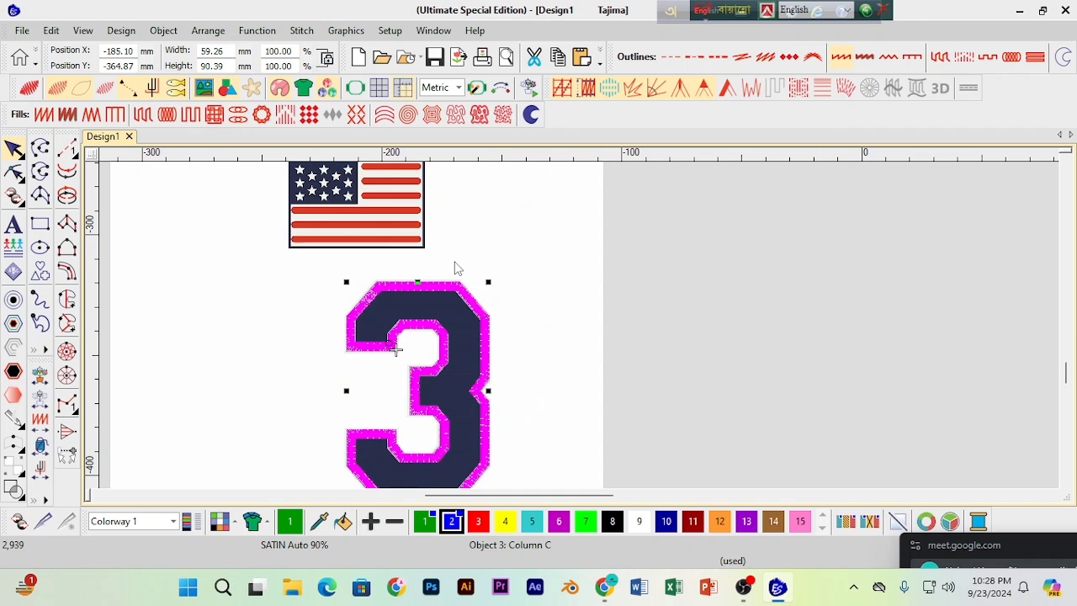
pyautogui.scroll(3, 301, 323)
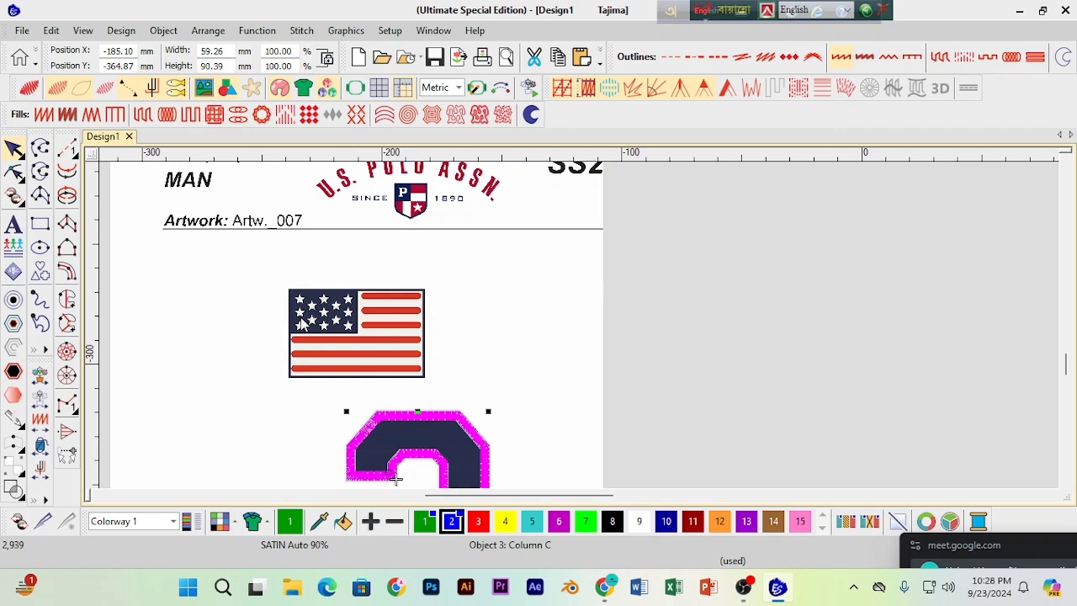
pyautogui.moveTo(1067, 363); pyautogui.dragTo(1070, 370)
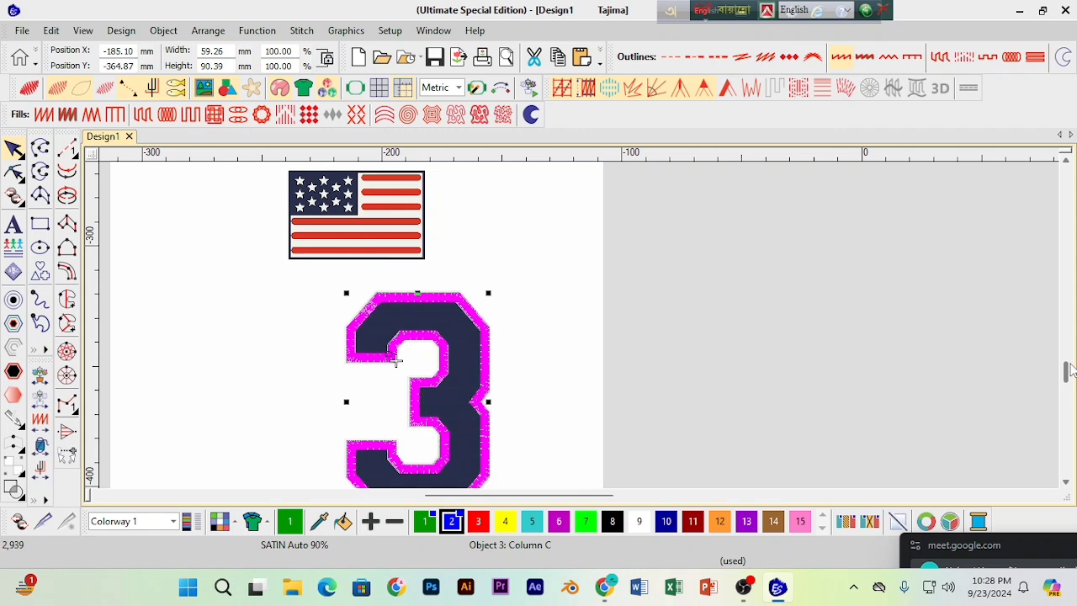
# Step: Copy the run outline and satin border of the 3 to make a two-by-two group of four 3s
pyautogui.hotkey('shift', 'z')
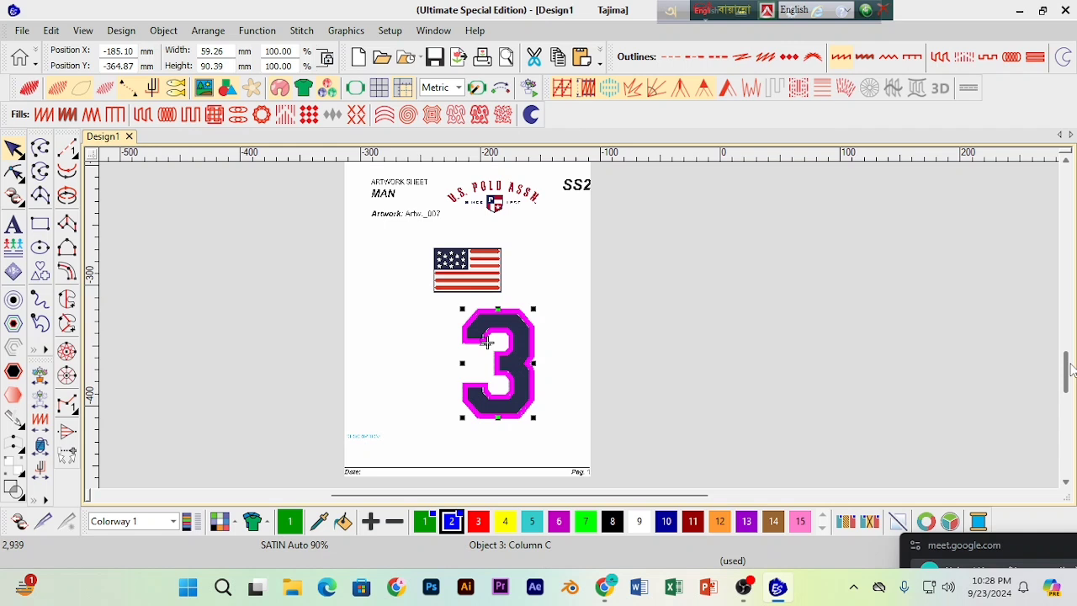
pyautogui.hotkey('ctrl', 'a')
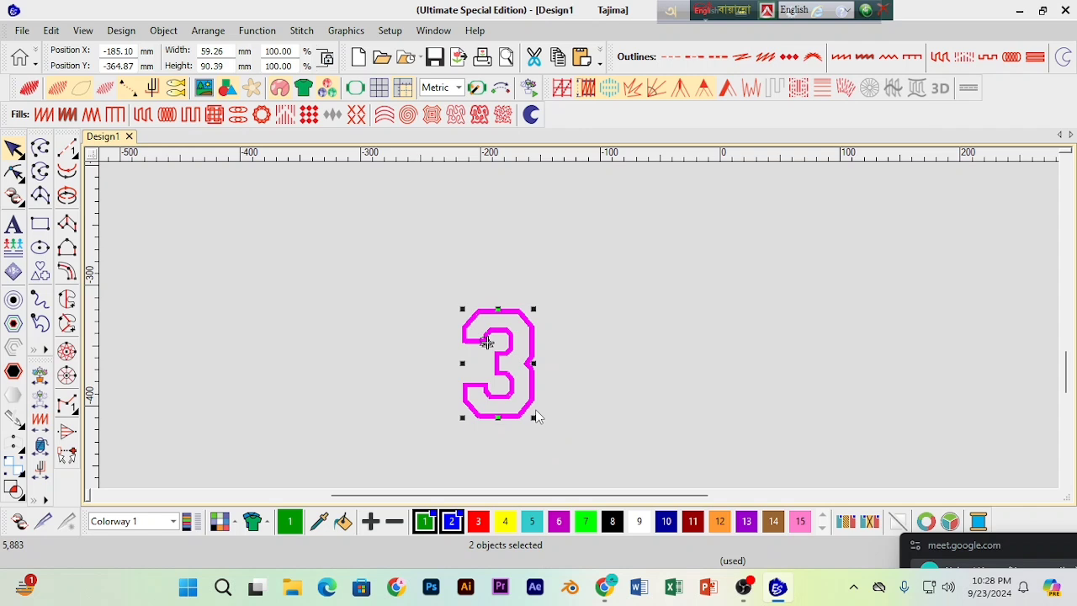
pyautogui.moveTo(487, 341); pyautogui.dragTo(398, 339)
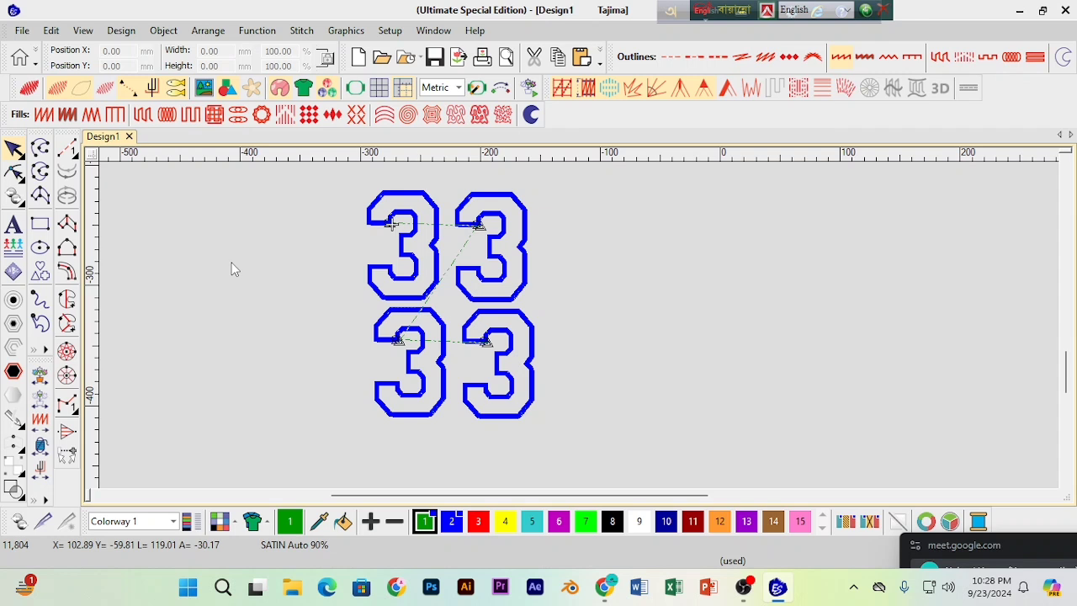
# Step: Step through the stitching sequence of the four 3s, following run outline, underlay and satin border from one number to the next
pyautogui.click(478, 328)
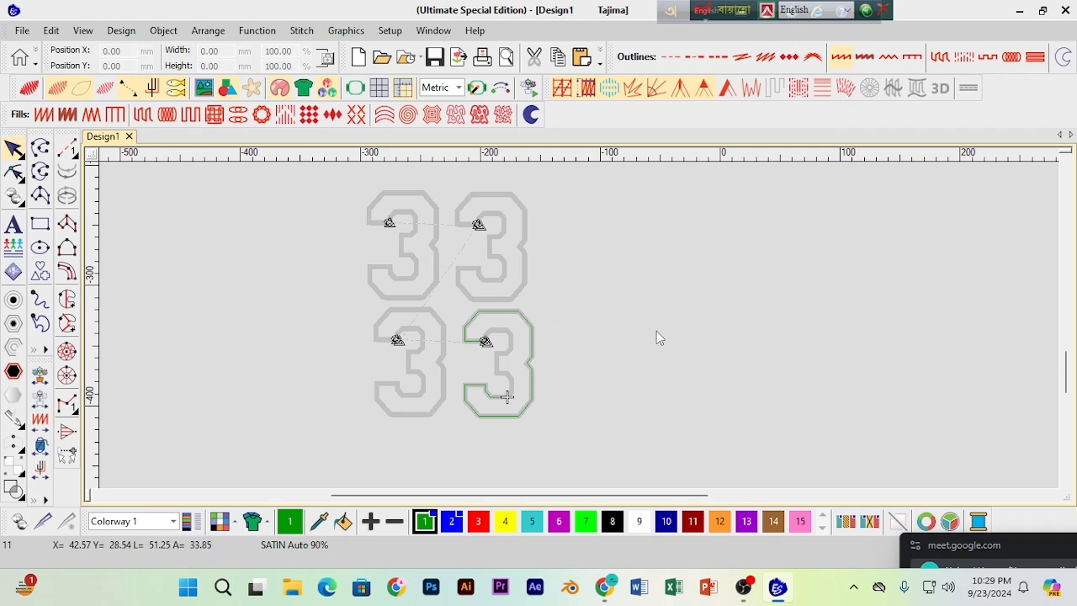
pyautogui.press('pagedown')
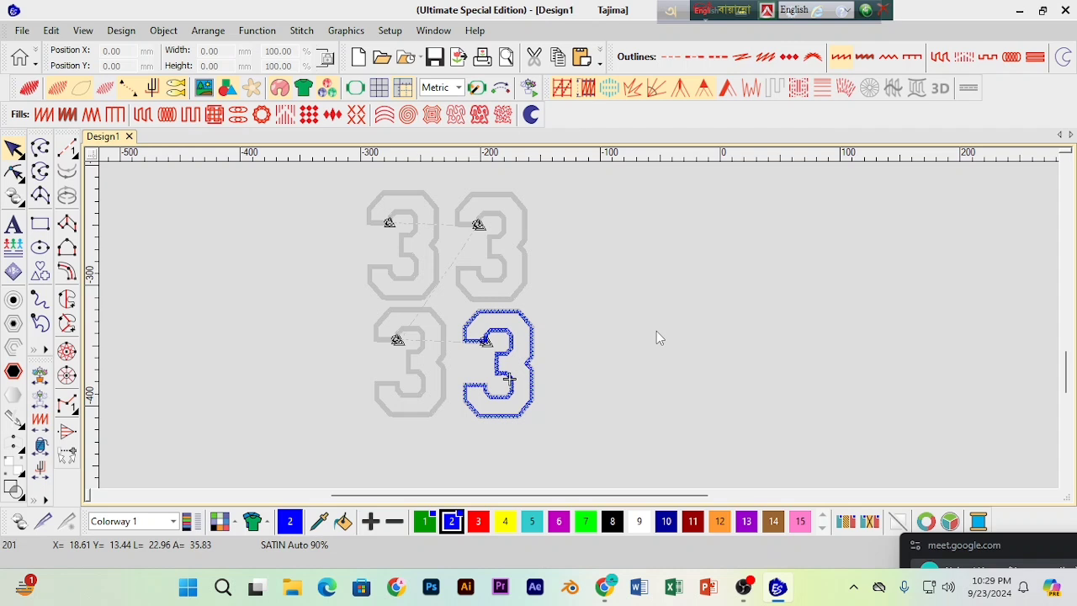
pyautogui.press('Down')
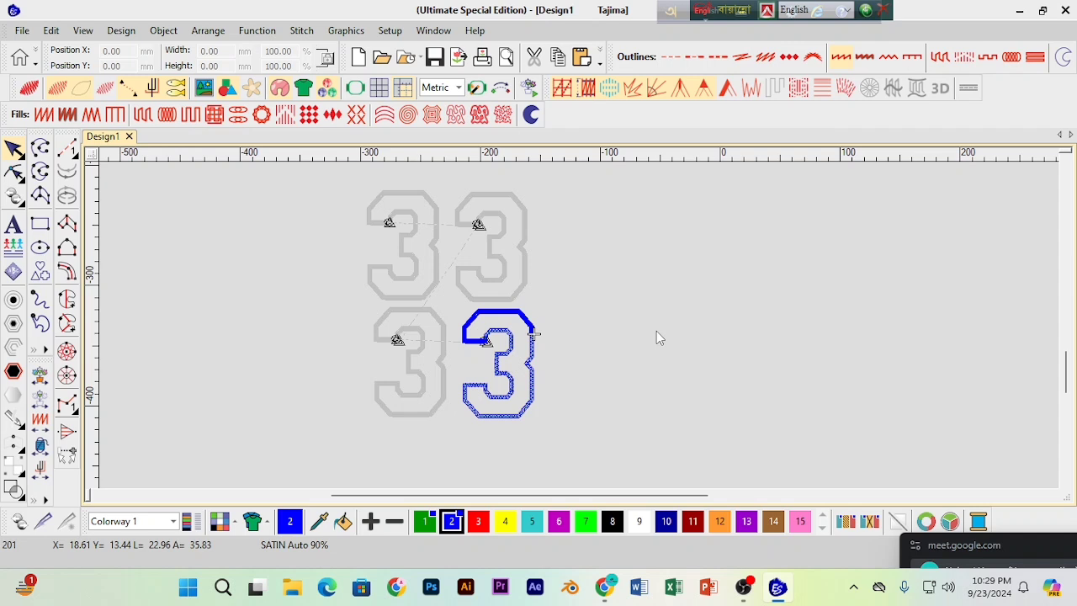
pyautogui.press('Down')
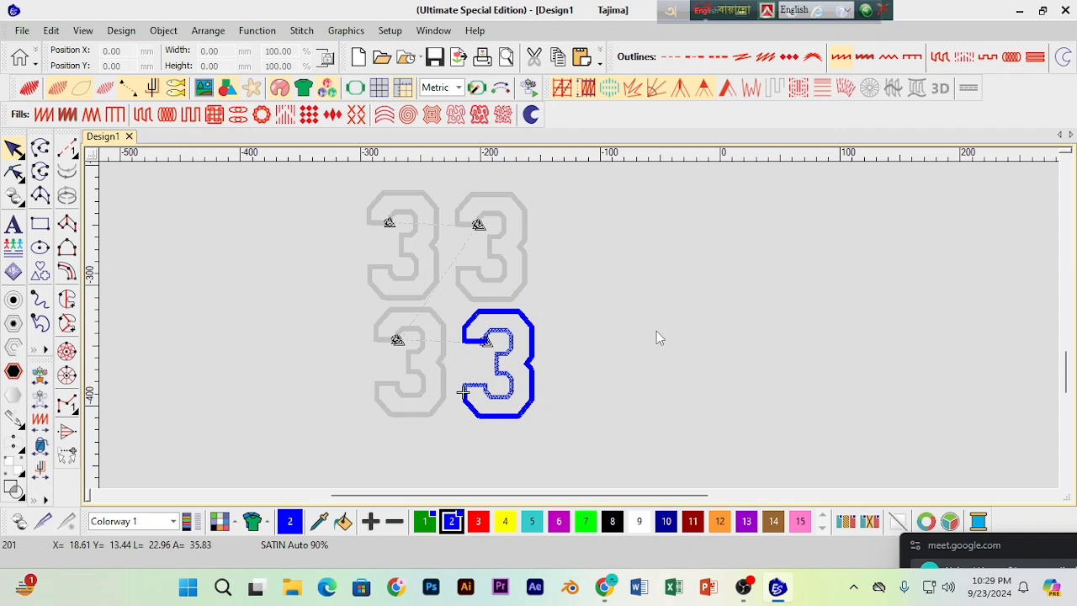
pyautogui.press('Down')
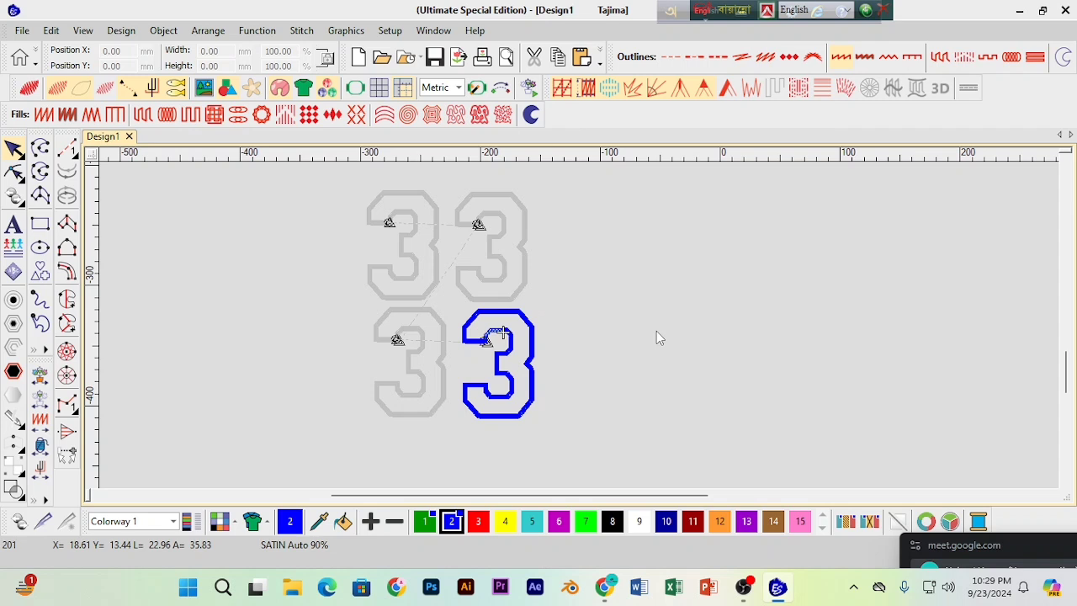
pyautogui.press('Down')
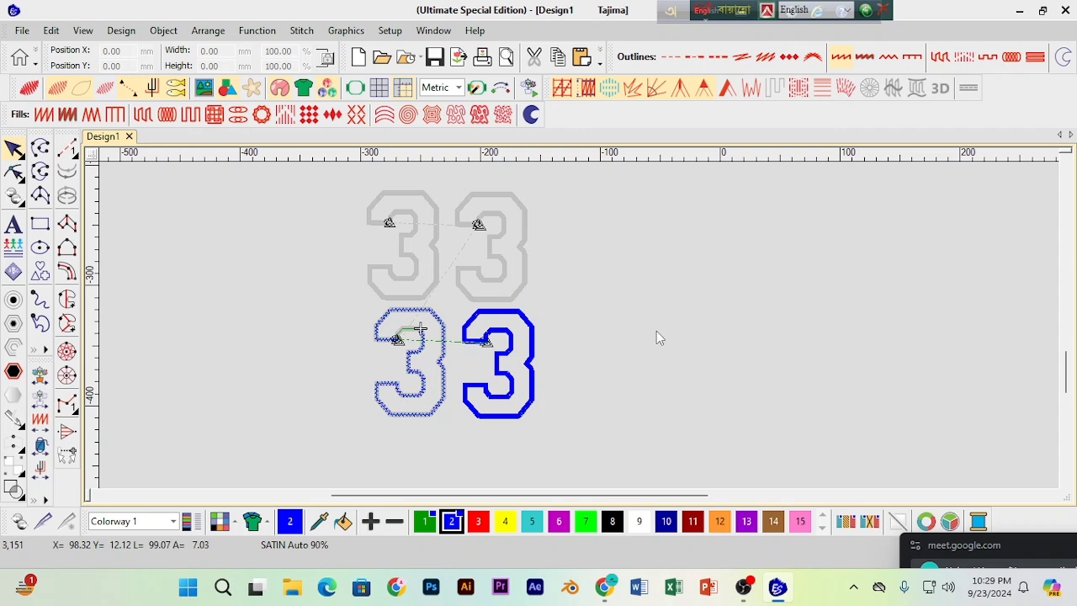
pyautogui.press('Down')
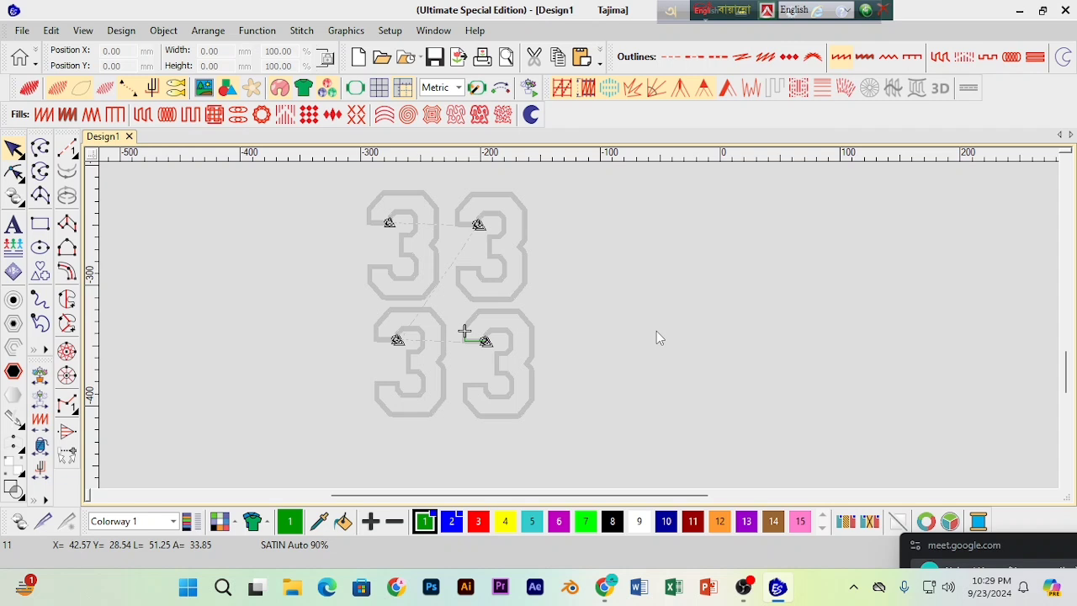
# Step: Resequence the four 3s by color, with all green run outlines stitched before the blue satin borders
pyautogui.click(51, 31)
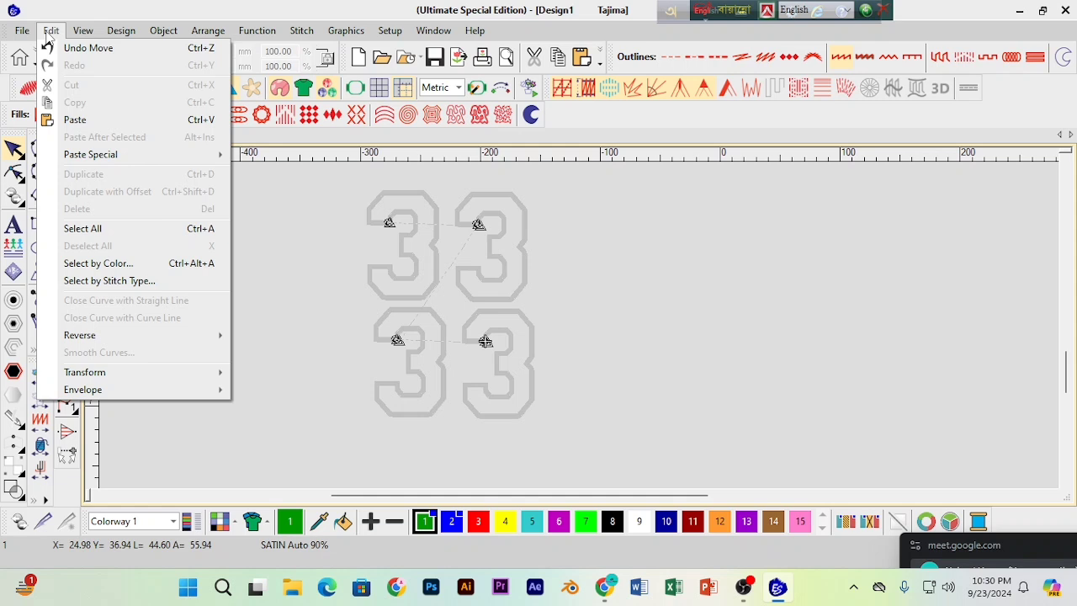
pyautogui.click(344, 296)
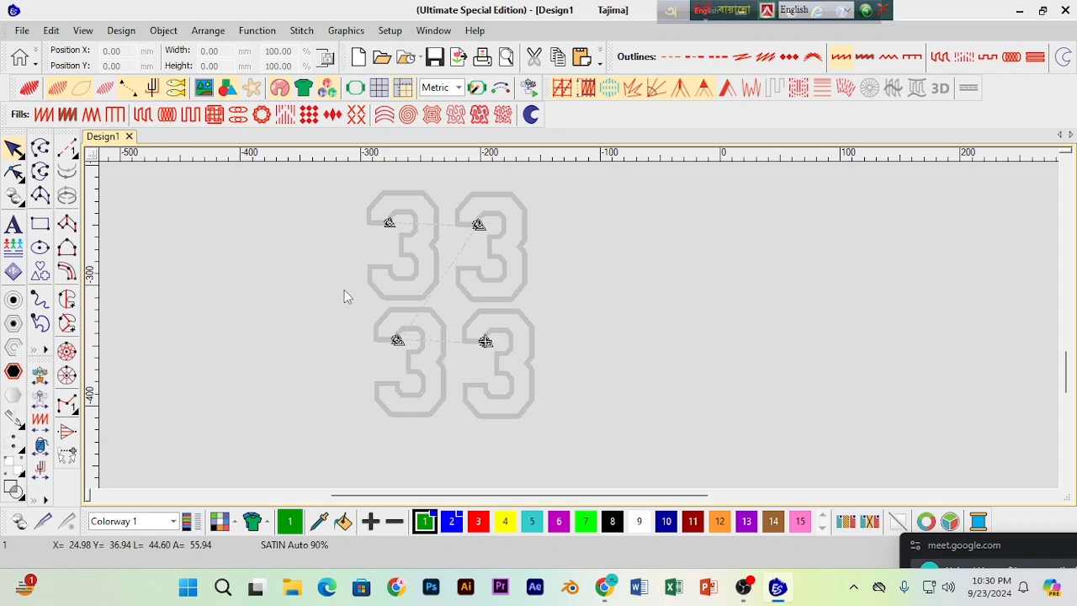
pyautogui.click(51, 30)
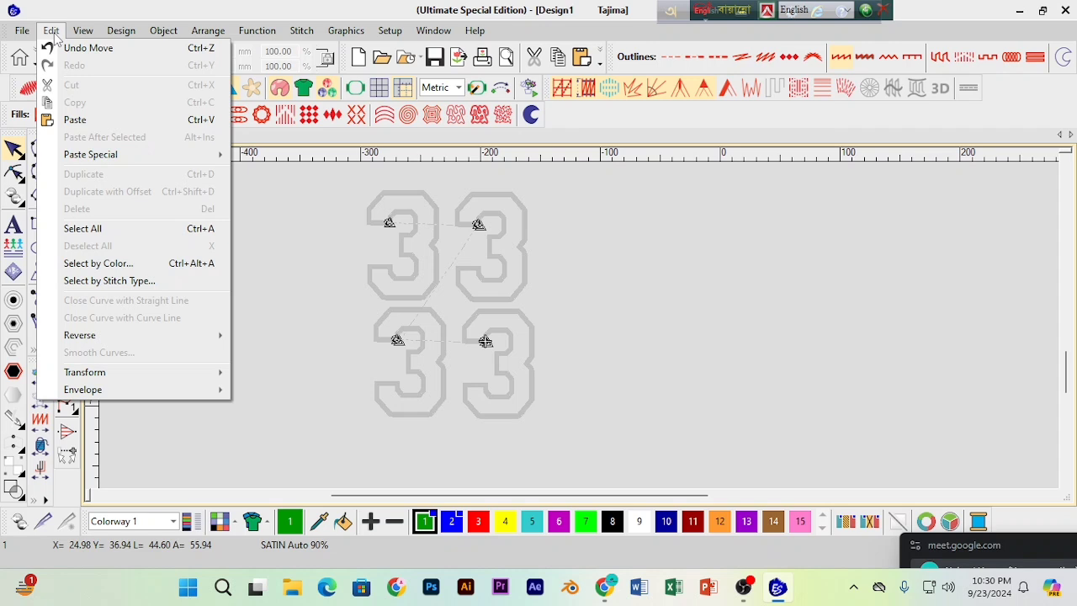
pyautogui.click(364, 369)
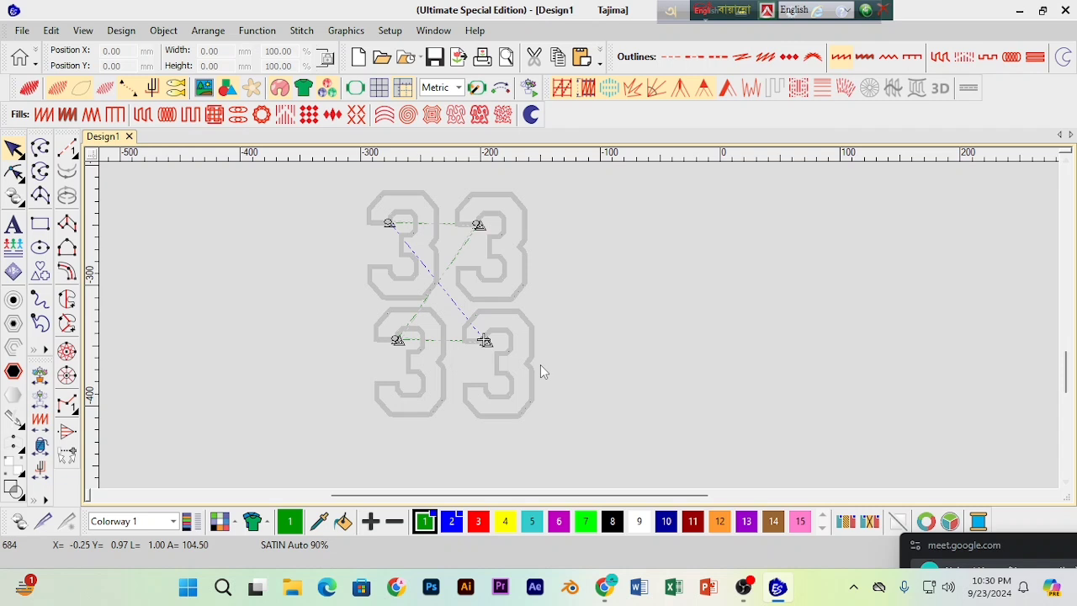
# Step: Duplicate the satin borders of the four 3s in Red (color 3) and convert the copies to solid fill
pyautogui.hotkey('ctrl', 'a')
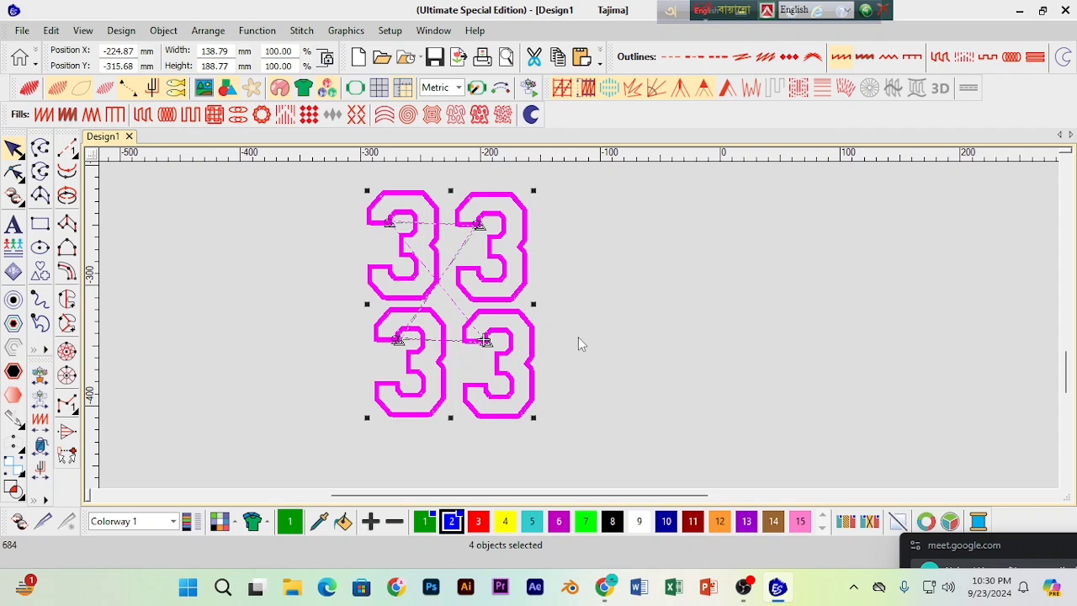
pyautogui.hotkey('ctrl', 'd')
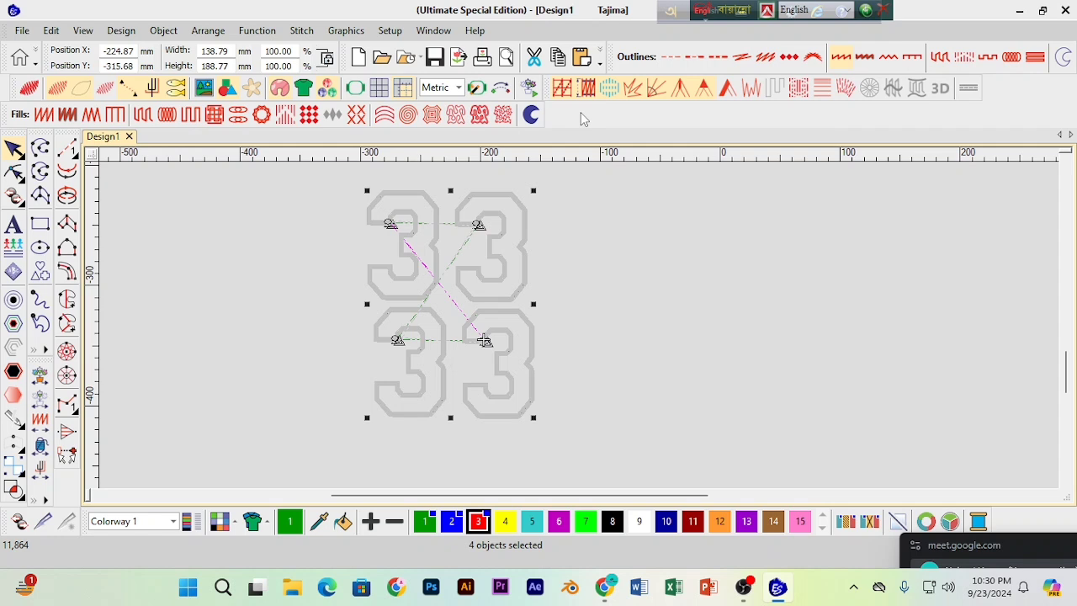
pyautogui.click(45, 115)
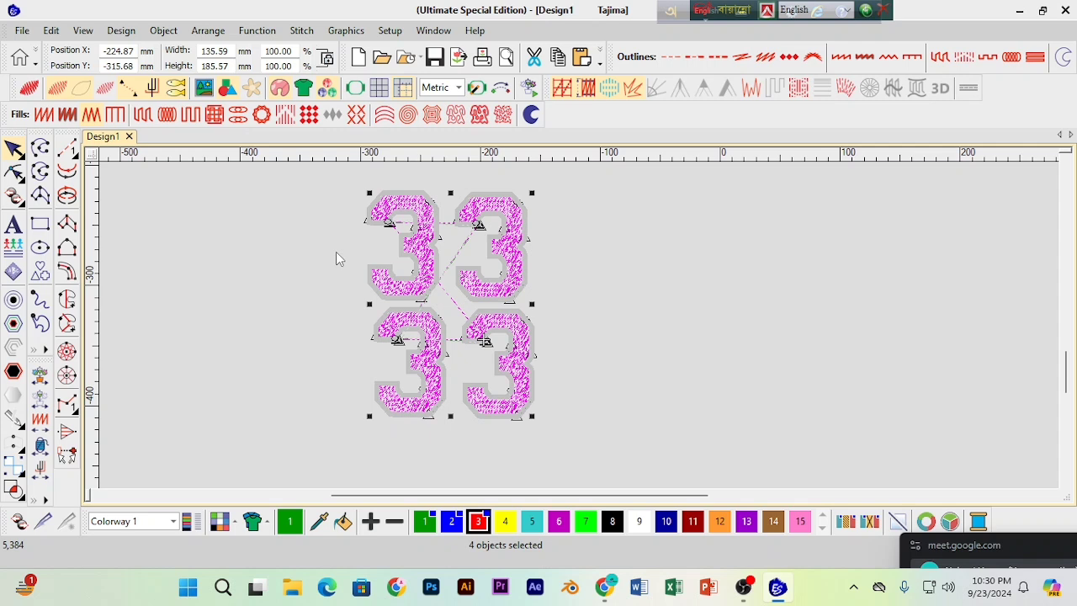
# Step: Delete the solid-fill copies of the four 3s and select the four satin borders
pyautogui.press('Delete')
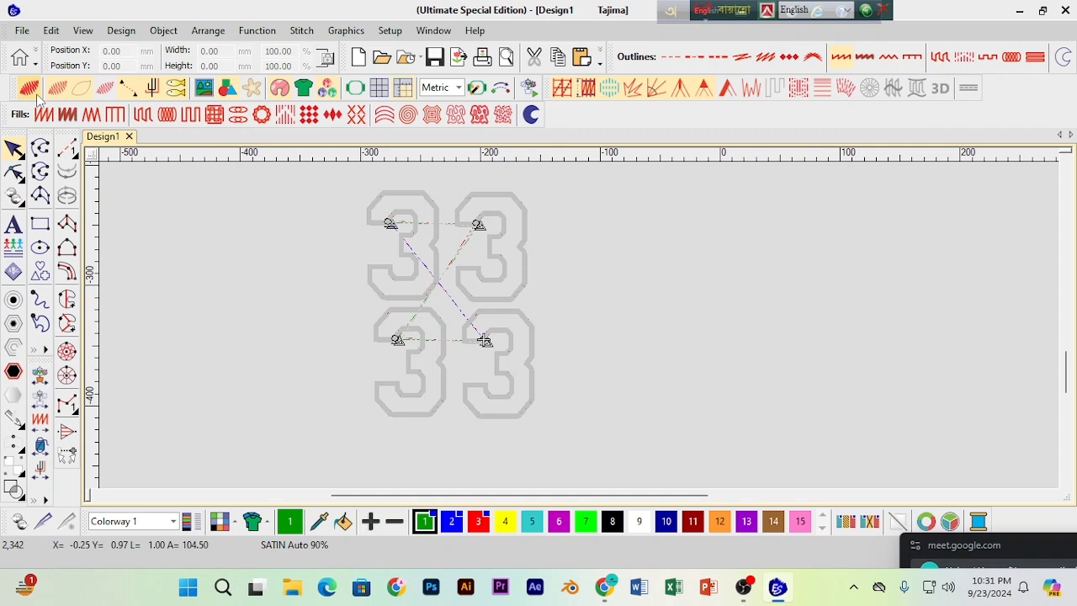
pyautogui.hotkey('ctrl', 'a')
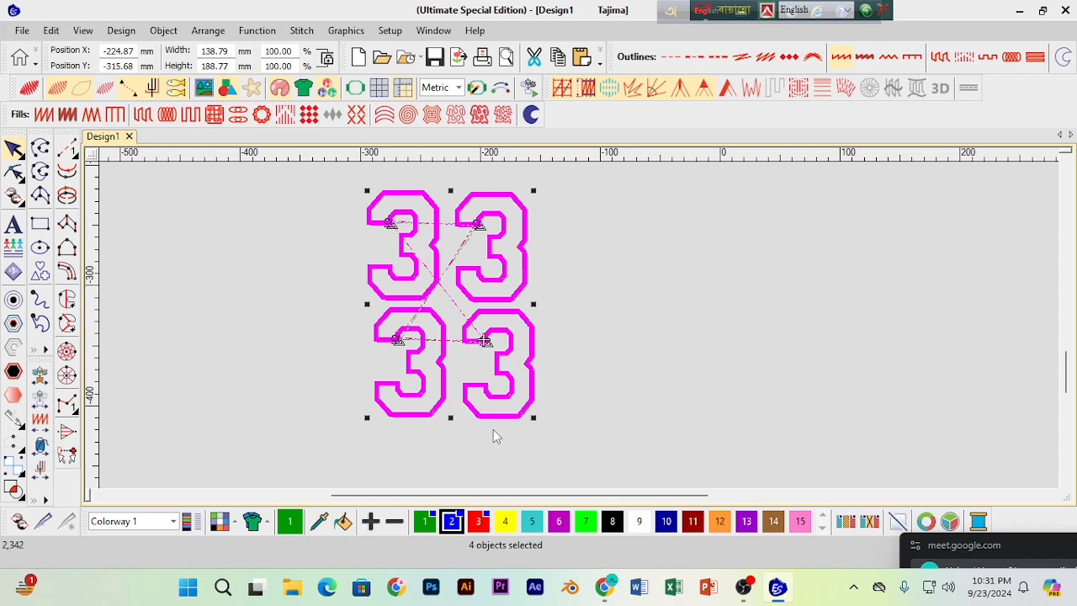
pyautogui.hotkey('alt', 'Return')
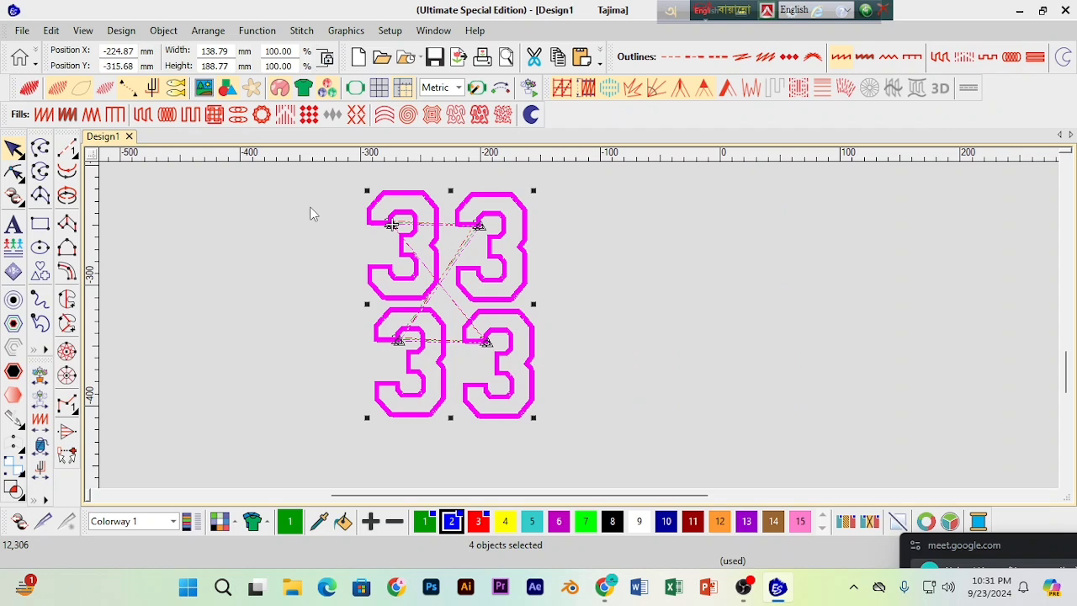
# Step: Try repositioning the entry and exit points on the lower-right 3's run outline and on a straight sample run line
pyautogui.click(40, 172)
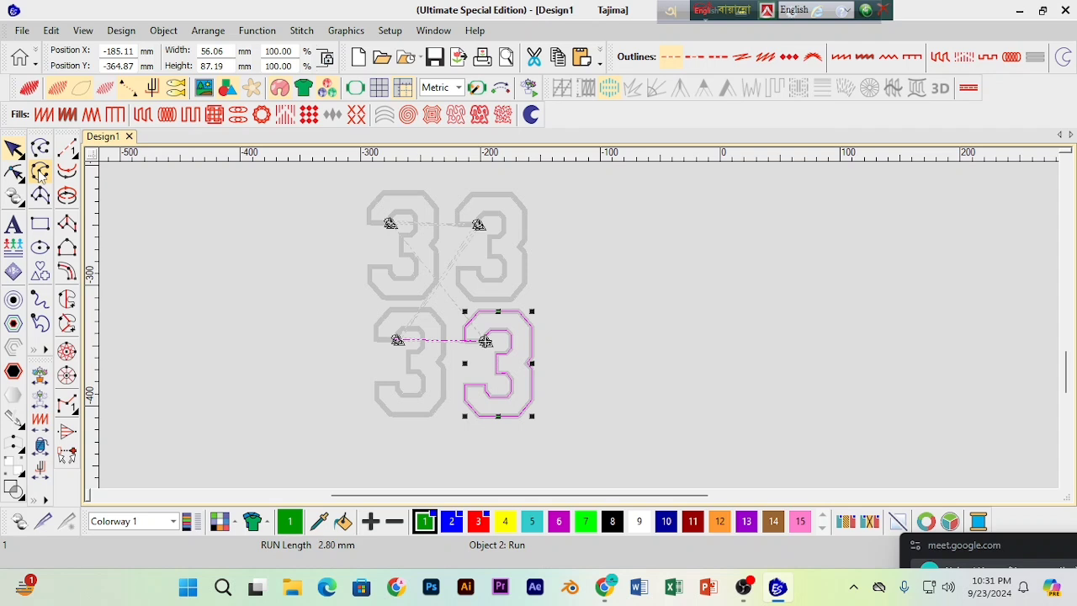
pyautogui.click(14, 173)
pyautogui.scroll(1, 408, 354)
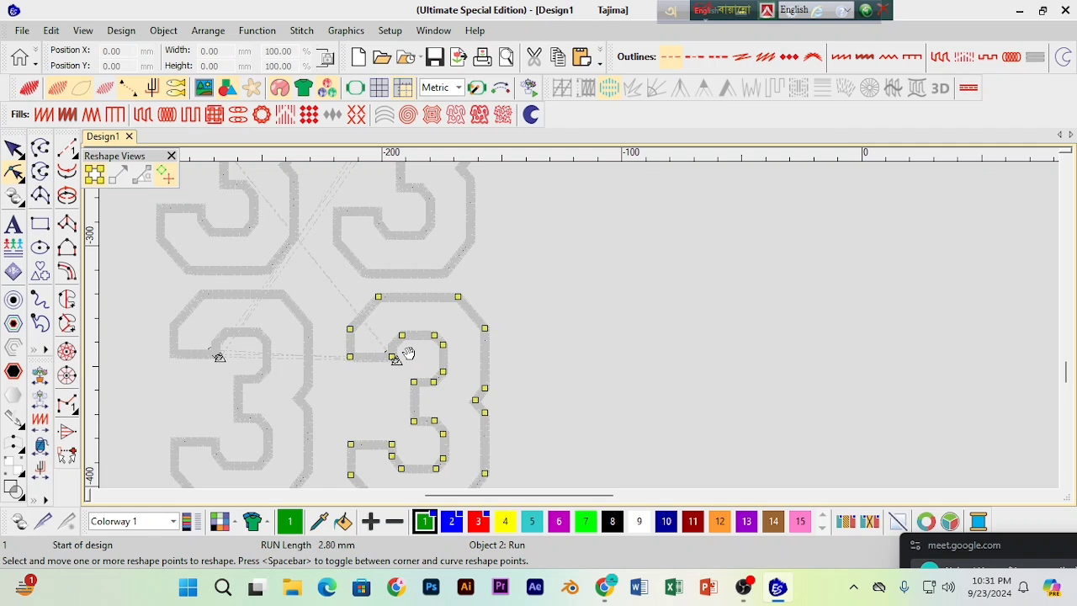
pyautogui.moveTo(408, 353); pyautogui.dragTo(413, 355)
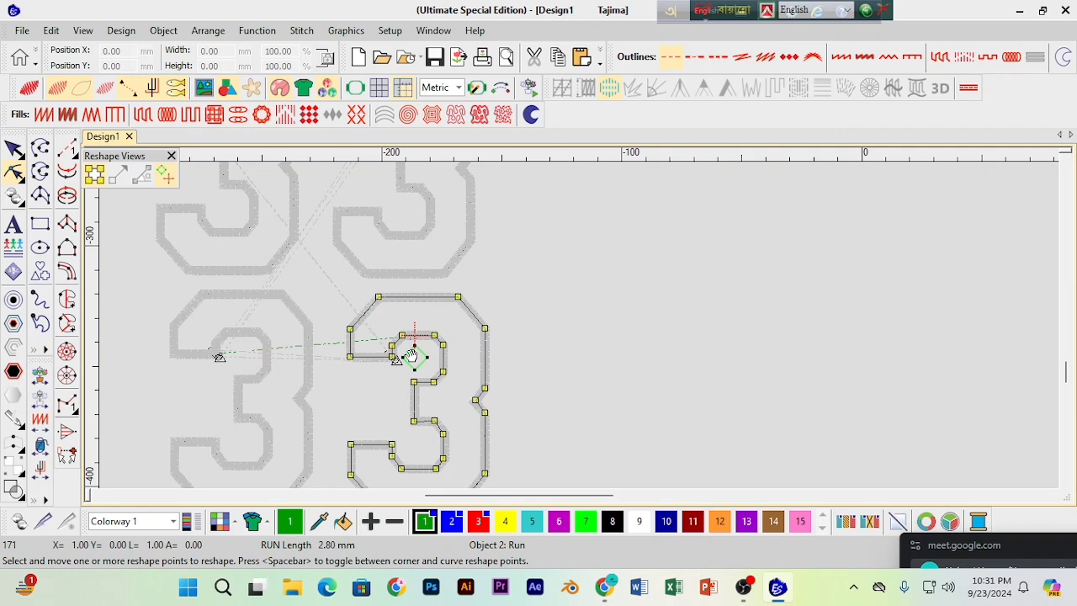
pyautogui.moveTo(413, 355); pyautogui.dragTo(393, 360)
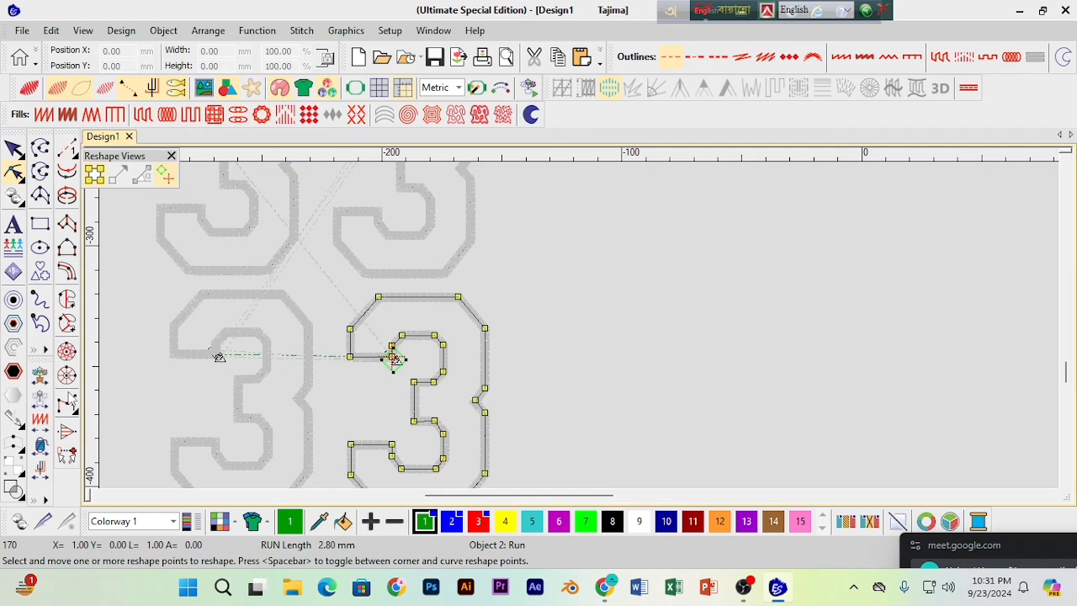
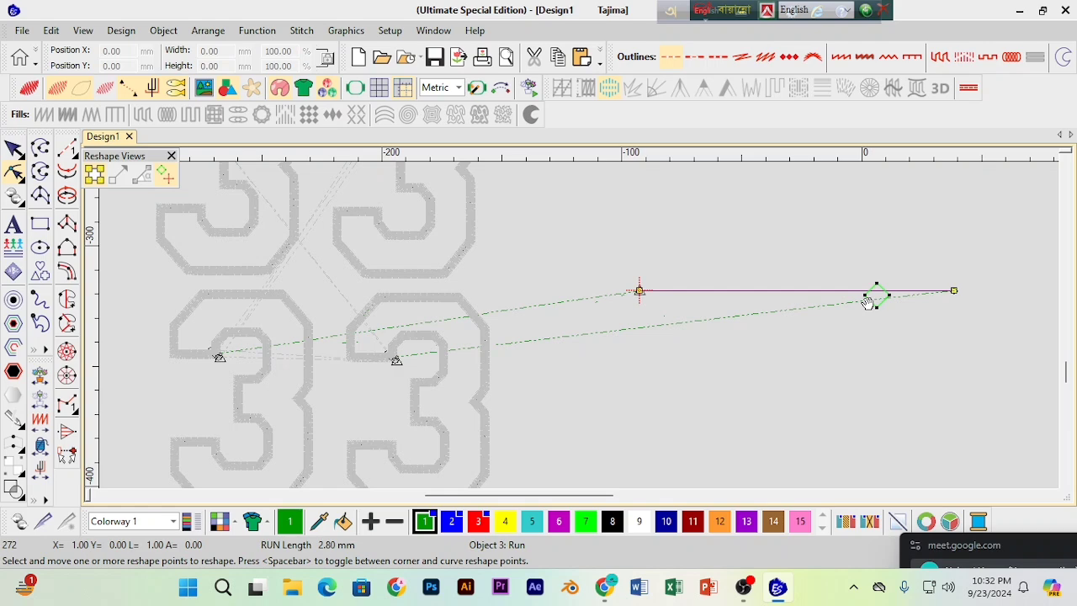
pyautogui.moveTo(869, 303); pyautogui.dragTo(949, 285)
pyautogui.click(14, 154)
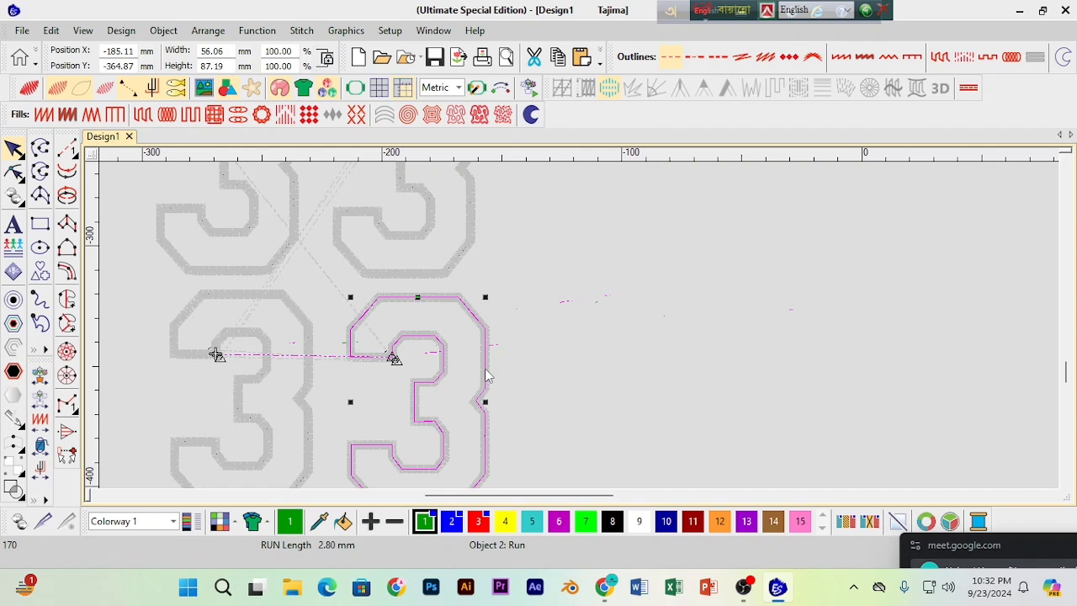
# Step: Reposition the connection points of the two lower 3s' run outlines to the edges where these neighboring numbers face each other
pyautogui.press('h')
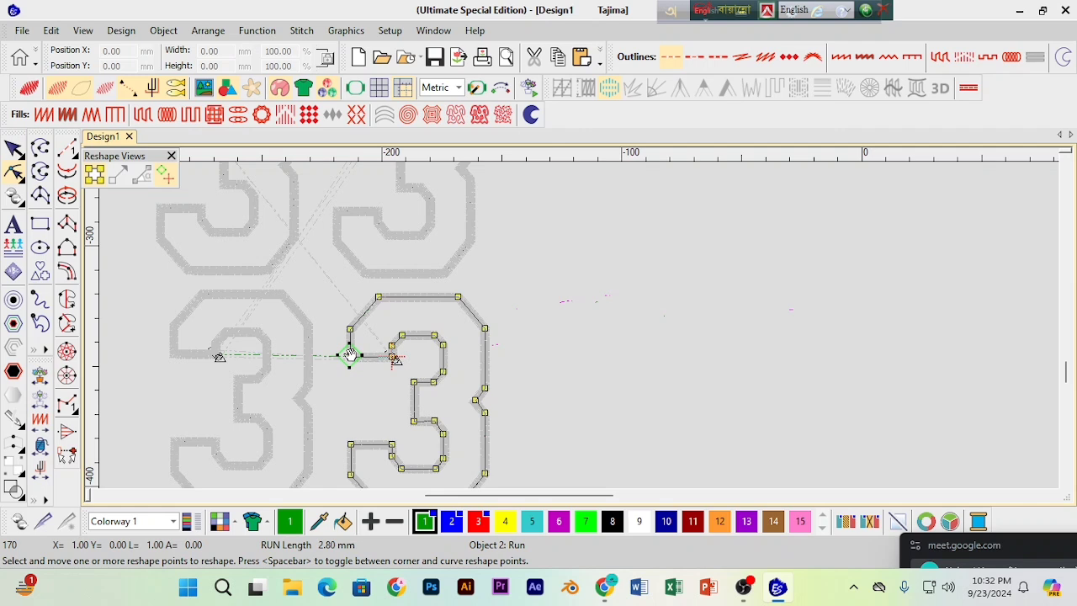
pyautogui.click(254, 393)
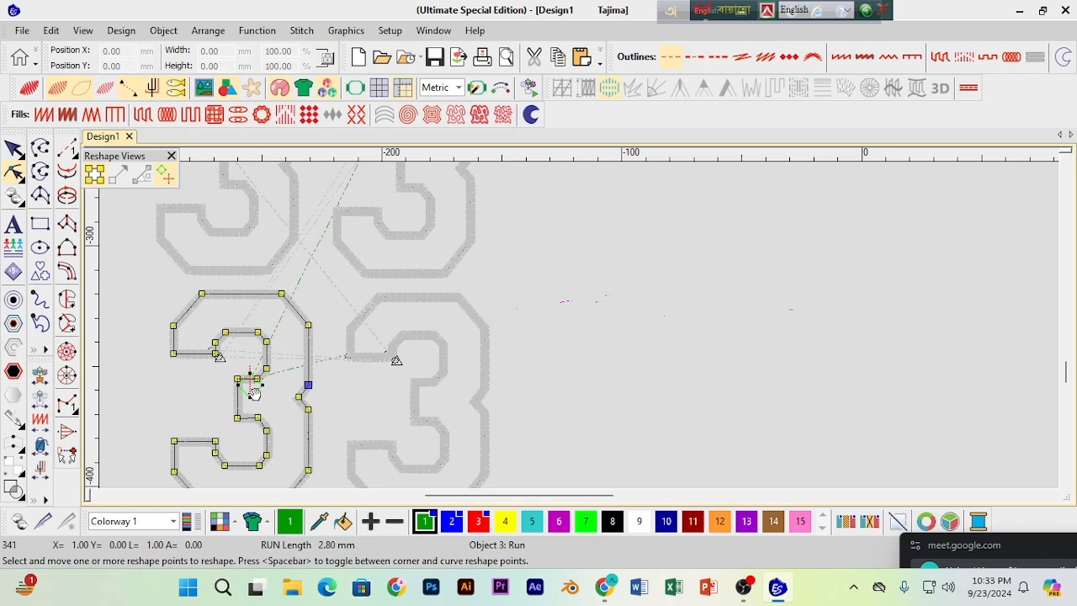
pyautogui.moveTo(254, 392); pyautogui.dragTo(217, 353)
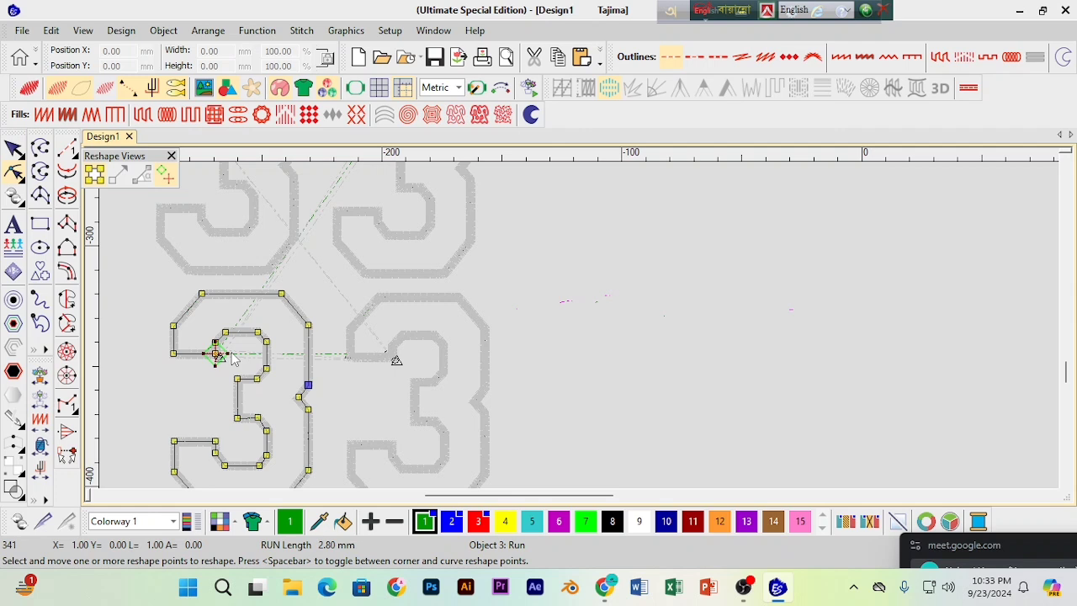
pyautogui.moveTo(221, 354); pyautogui.dragTo(313, 336)
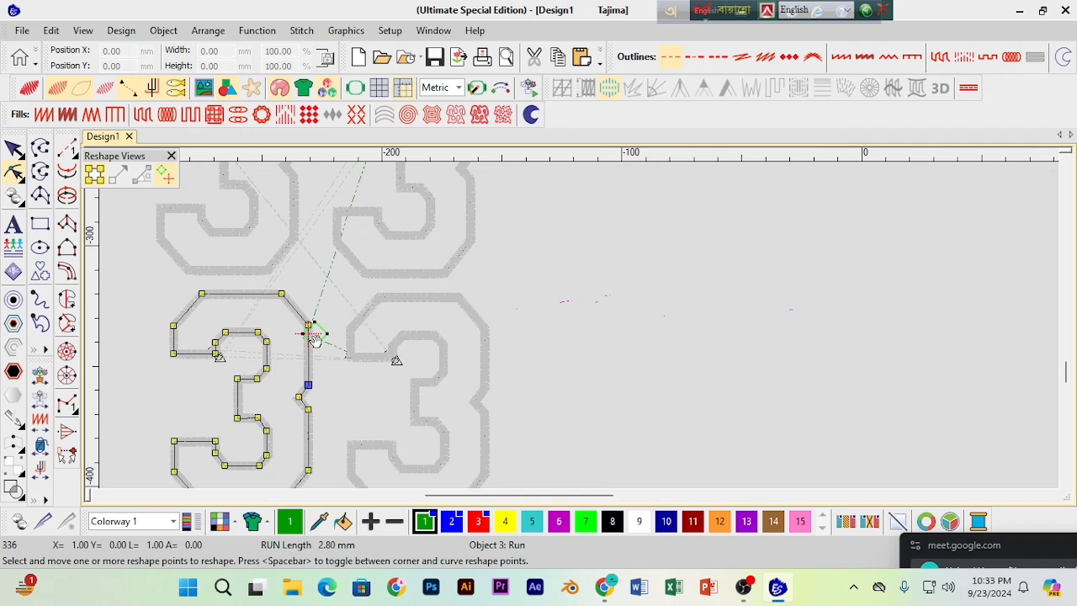
# Step: Move the run-outline connection points to the lower-left corner of the upper-right 3 and the lower-right corner of the upper-left 3
pyautogui.press('Tab')
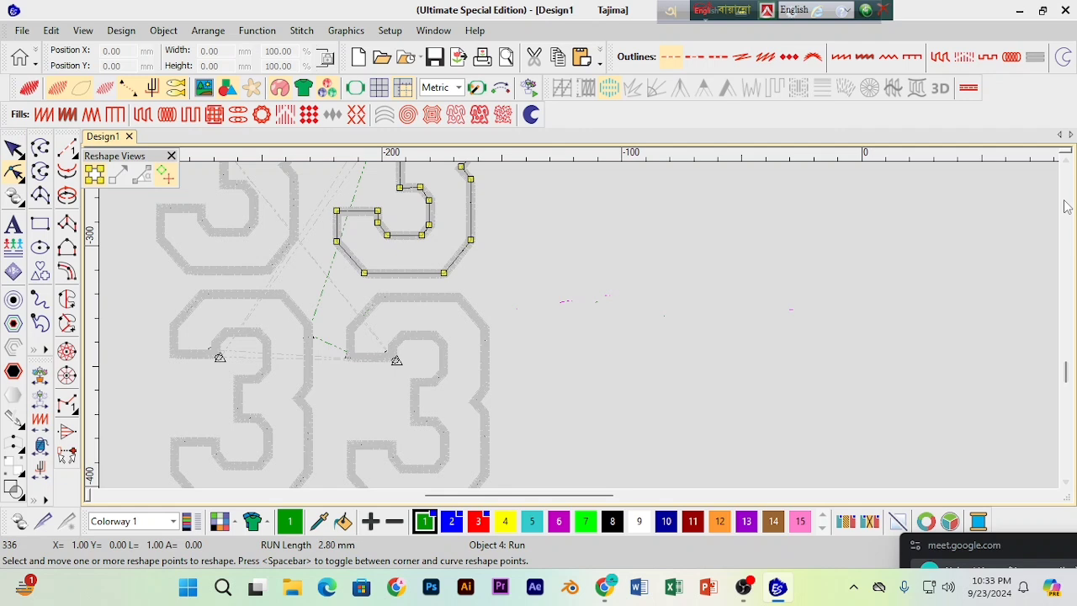
pyautogui.scroll(2, 400, 387)
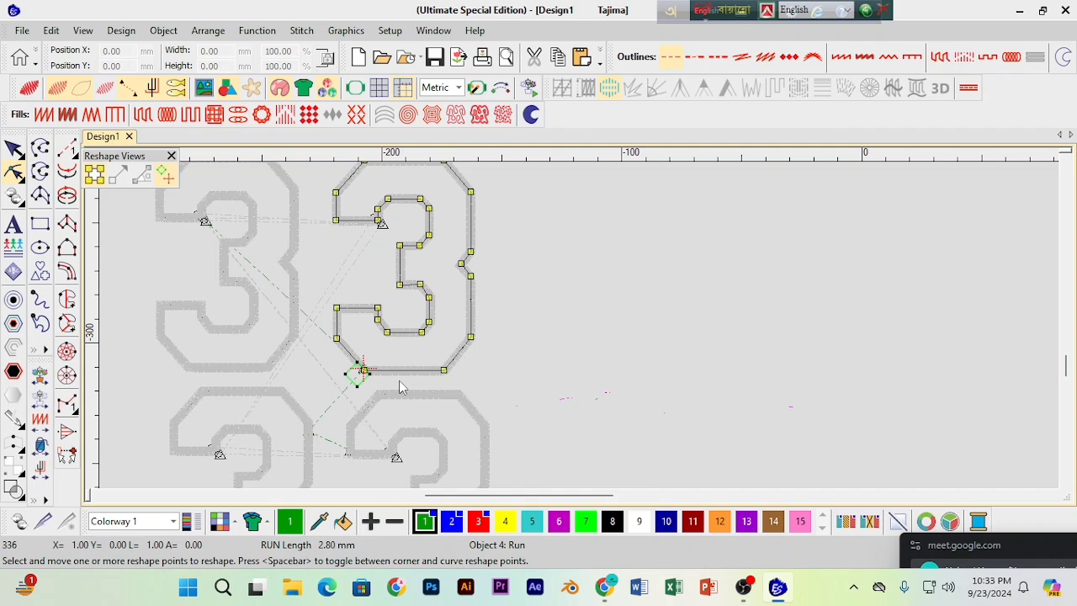
pyautogui.press('Tab')
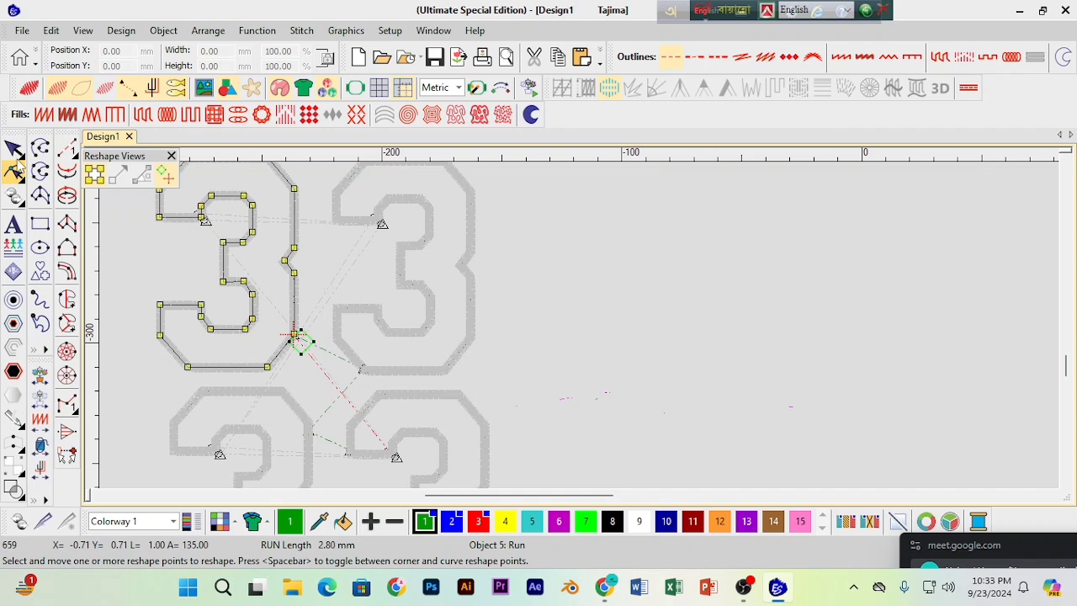
pyautogui.press('Escape')
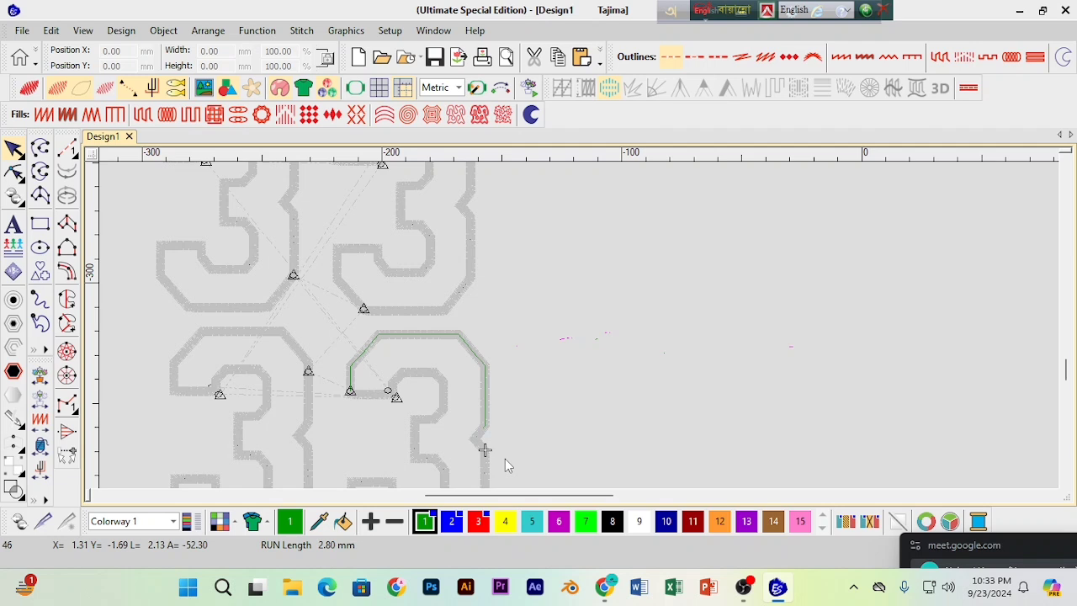
# Step: Step through the green run-outline stitches of the two lower 3s and examine the jump and tie-off between them
pyautogui.press('Down')
pyautogui.press('Down')
pyautogui.press('Down')
pyautogui.press('Down')
pyautogui.press('Down')
pyautogui.press('Down')
pyautogui.press('Down')
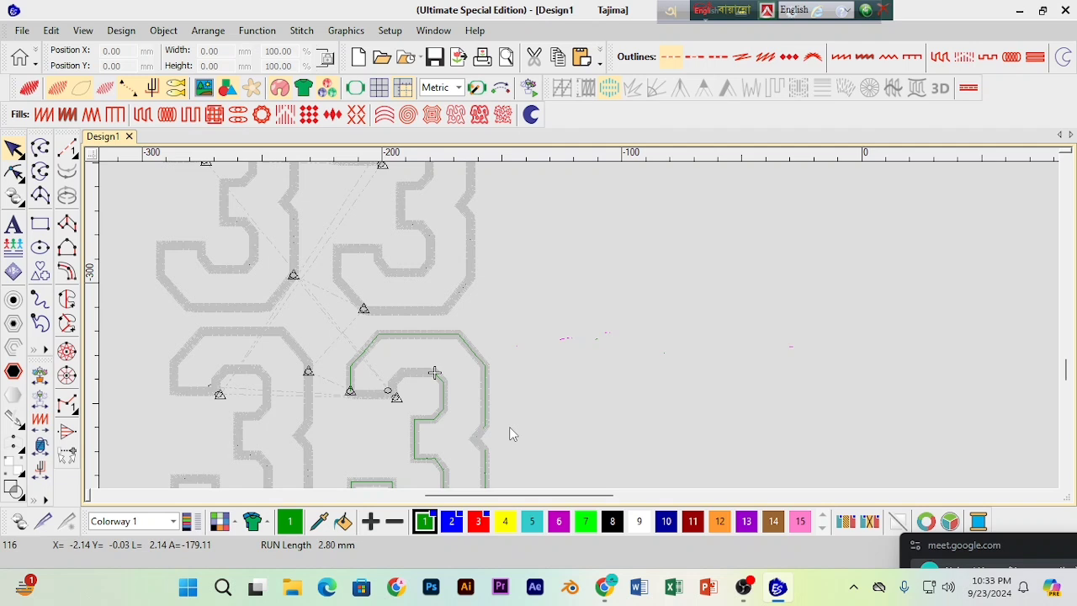
pyautogui.press('Down')
pyautogui.press('Down')
pyautogui.press('Down')
pyautogui.press('Down')
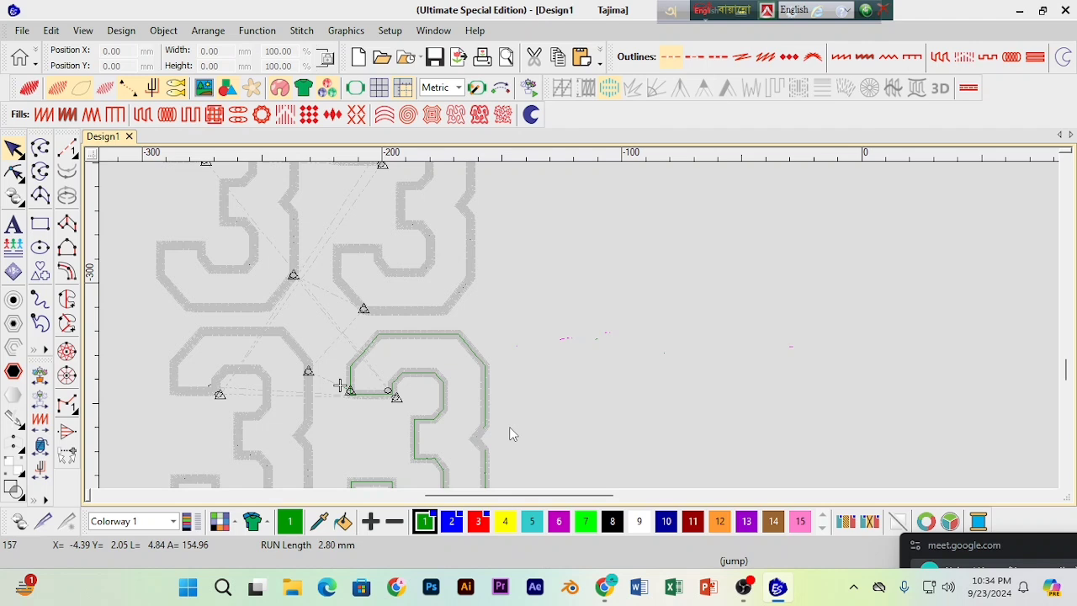
pyautogui.hotkey('ctrl', 'Right')
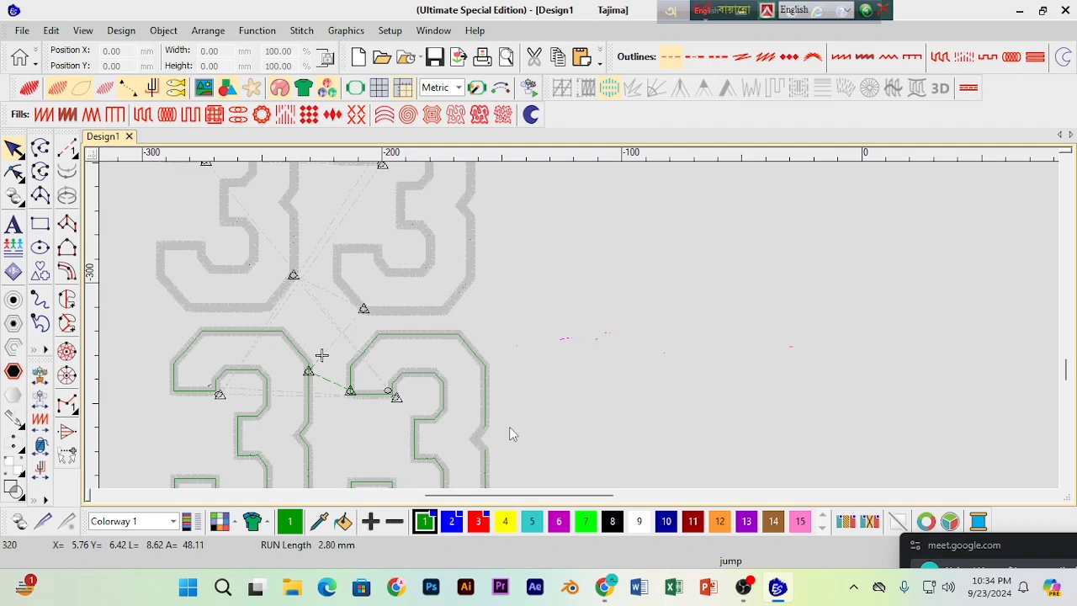
pyautogui.press('Left')
pyautogui.press('Left')
pyautogui.press('Left')
pyautogui.press('Left')
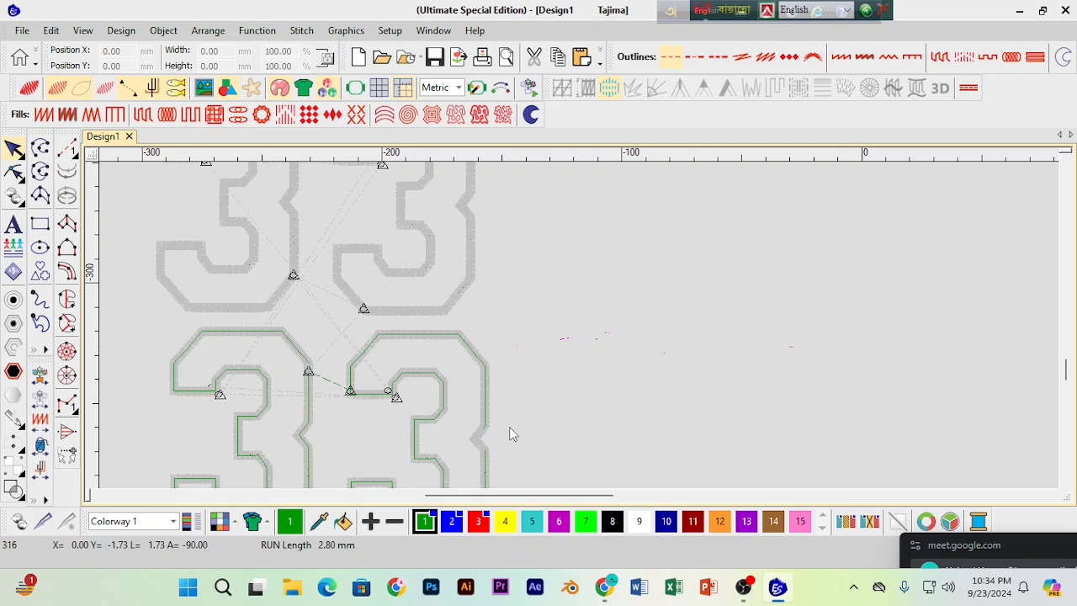
pyautogui.press('Right')
# Step: Select the Dark Green (color 1) run outlines of the four 3s by color
pyautogui.click(726, 90)
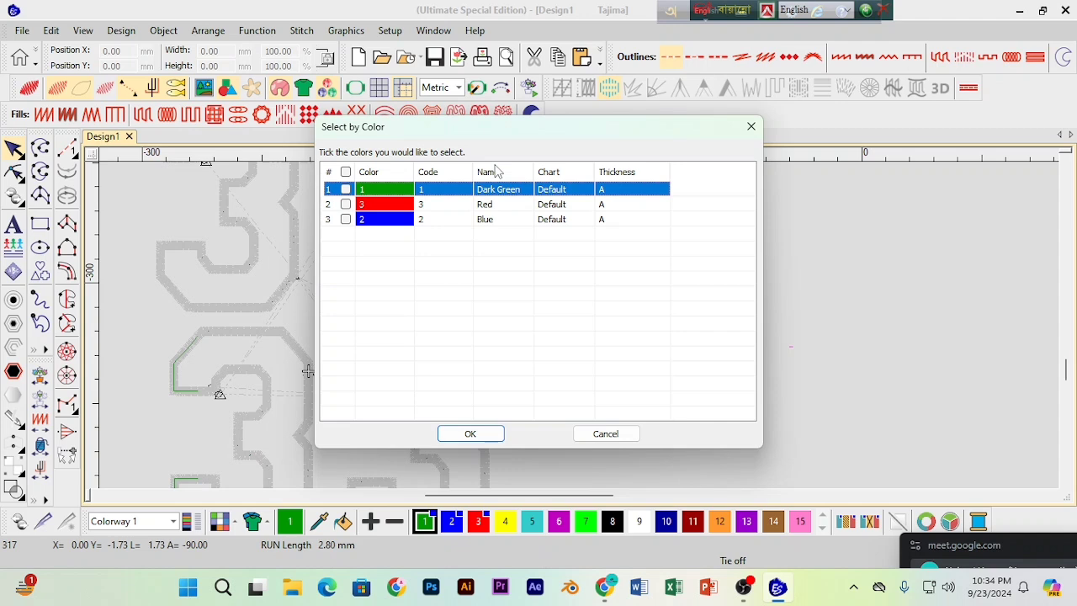
pyautogui.press('Return')
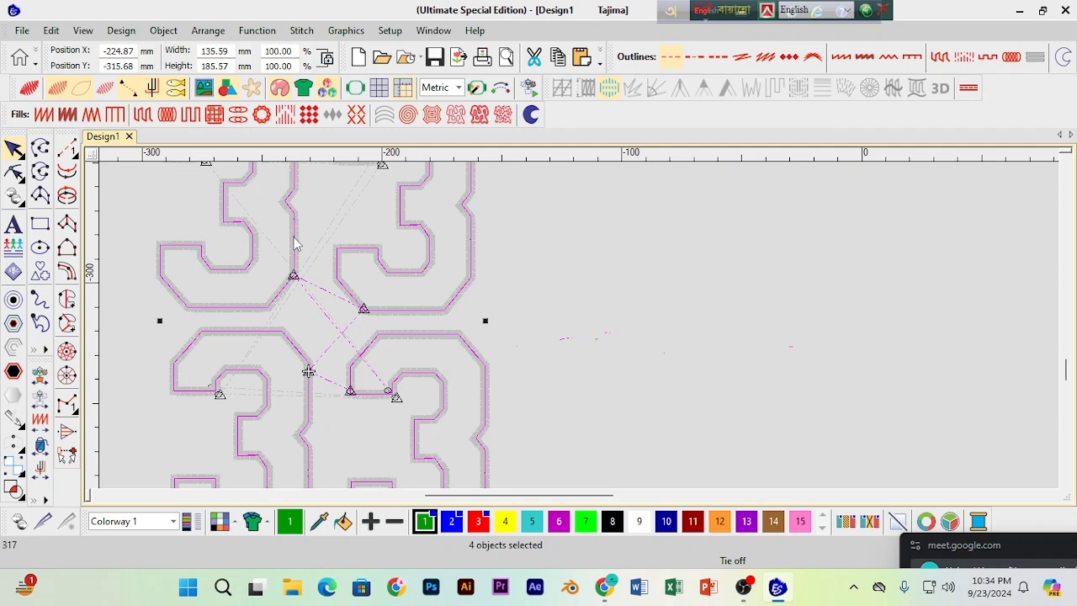
pyautogui.click(409, 322)
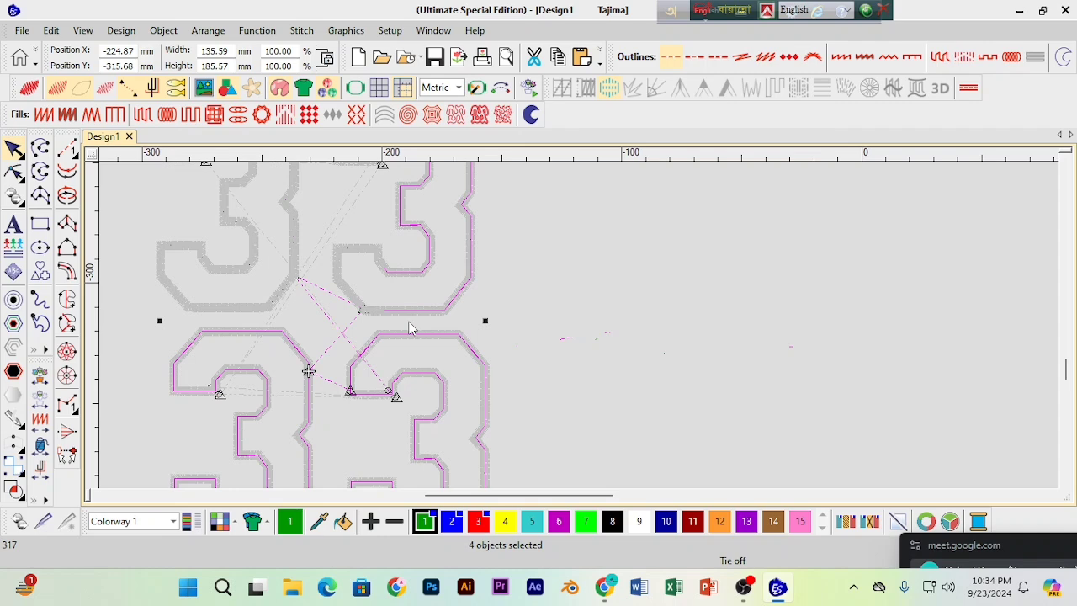
pyautogui.rightClick(408, 322)
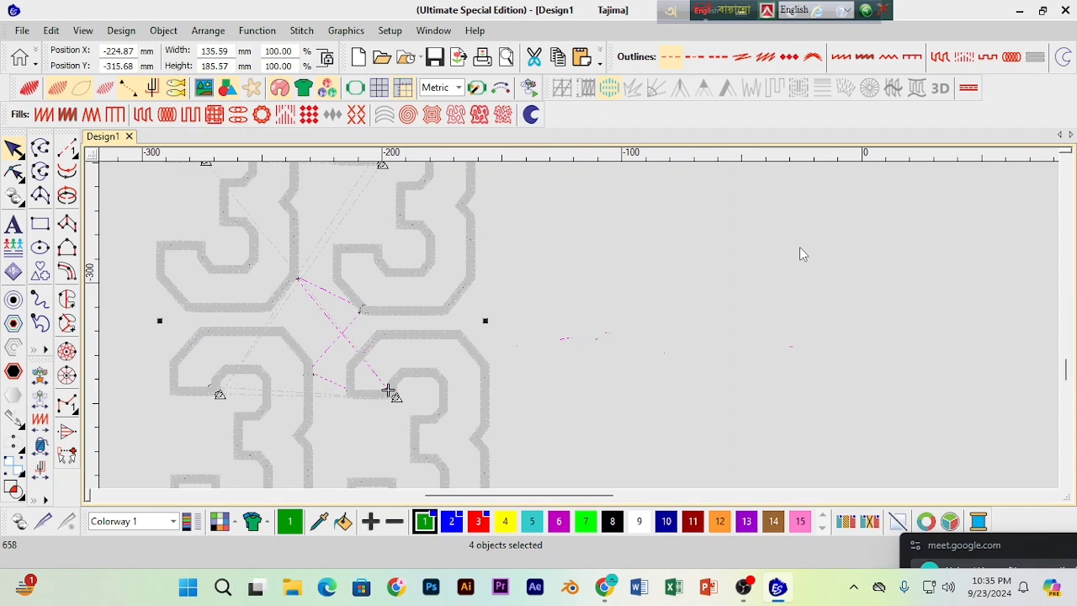
pyautogui.hotkey('shift', 'z')
pyautogui.click(729, 258)
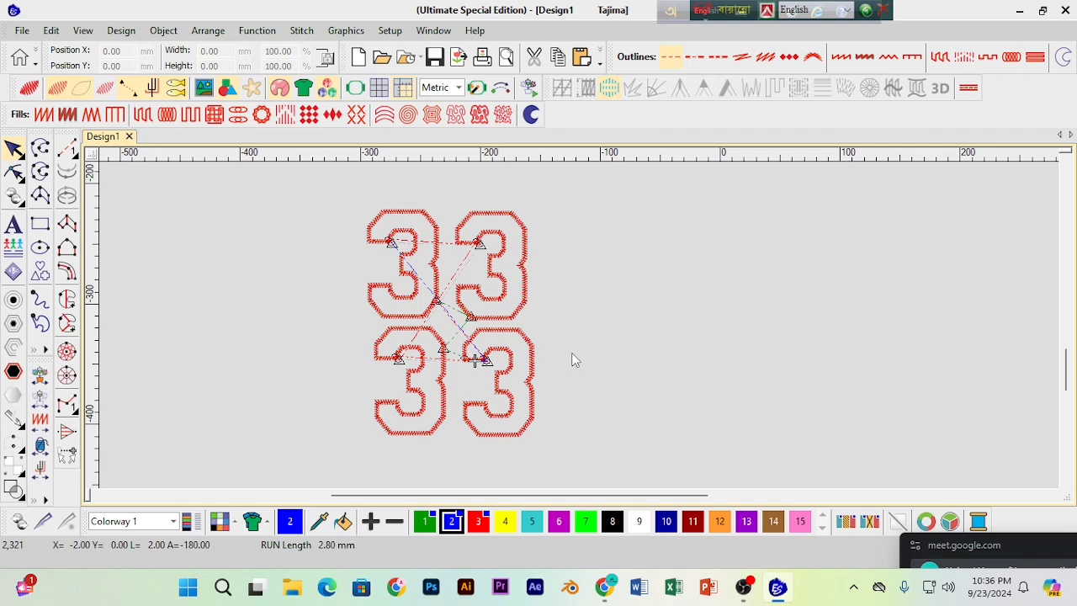
# Step: Pull the satin border and red zigzag underlay of the upper-right 3 out to separate places beside the group
pyautogui.scroll(1, 571, 353)
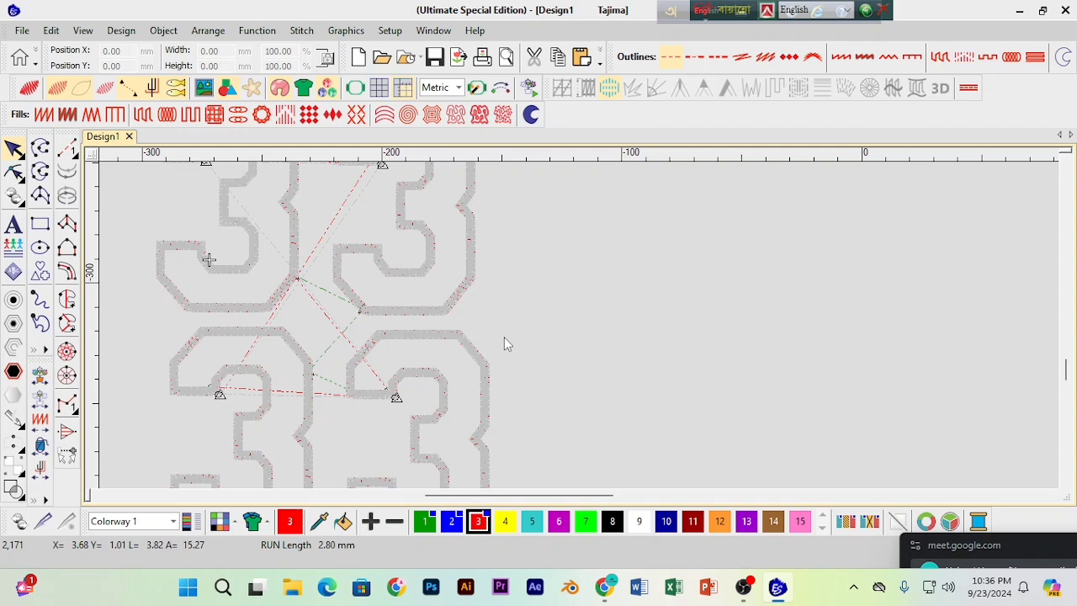
pyautogui.scroll(1, 487, 332)
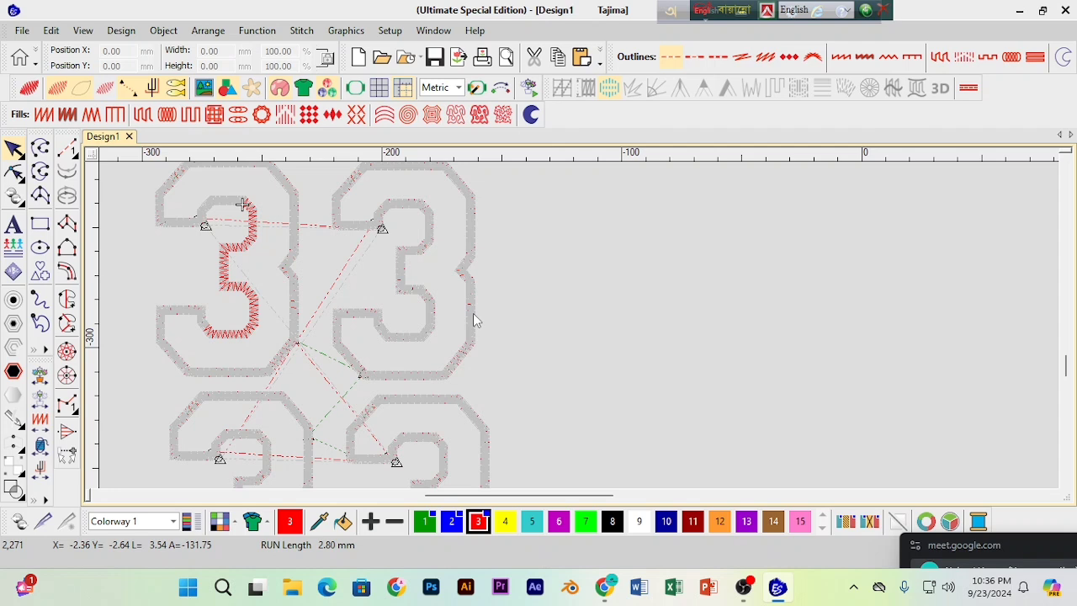
pyautogui.click(343, 303)
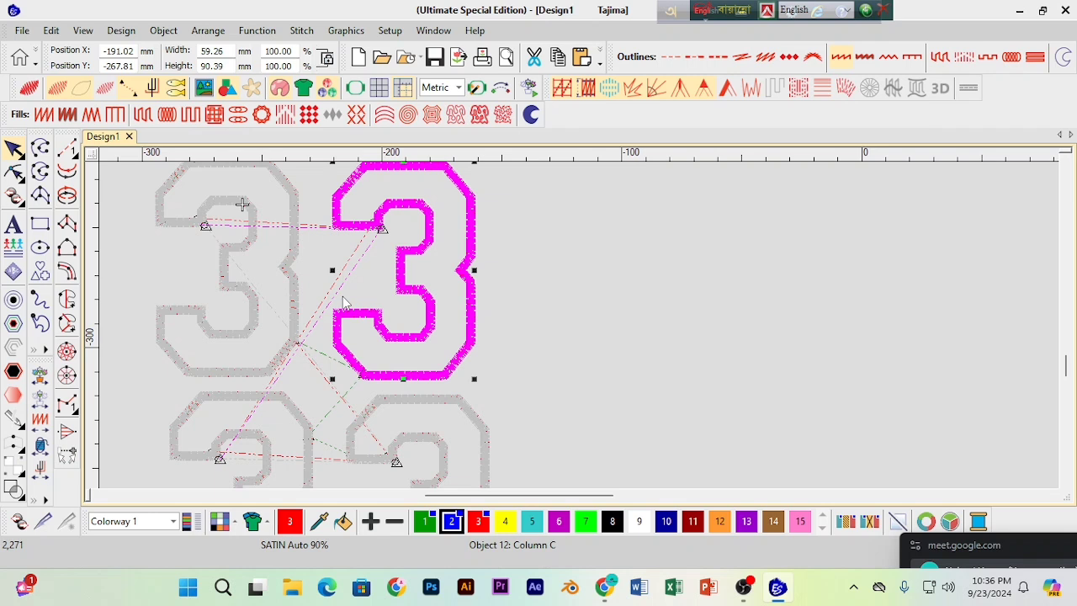
pyautogui.click(915, 377)
pyautogui.scroll(-1, 915, 377)
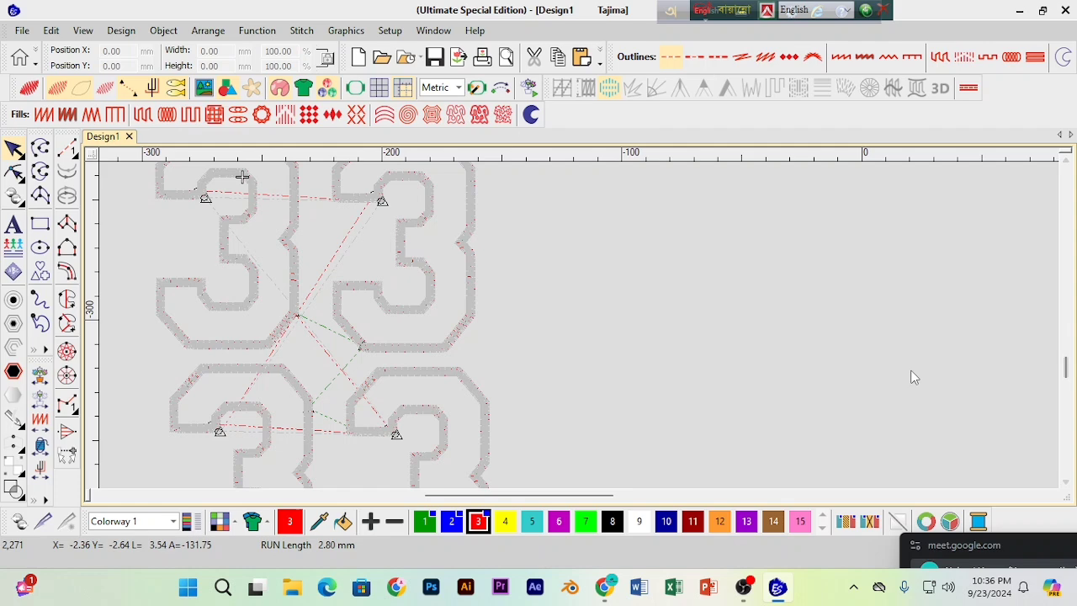
pyautogui.scroll(-2, 914, 377)
pyautogui.click(735, 326)
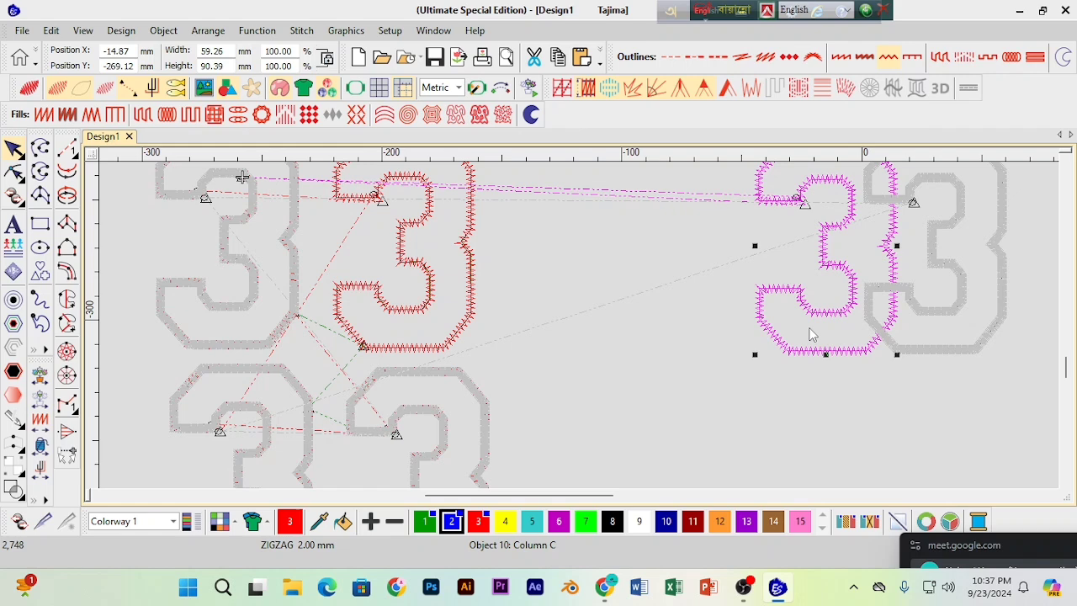
pyautogui.hotkey('shift', 'z')
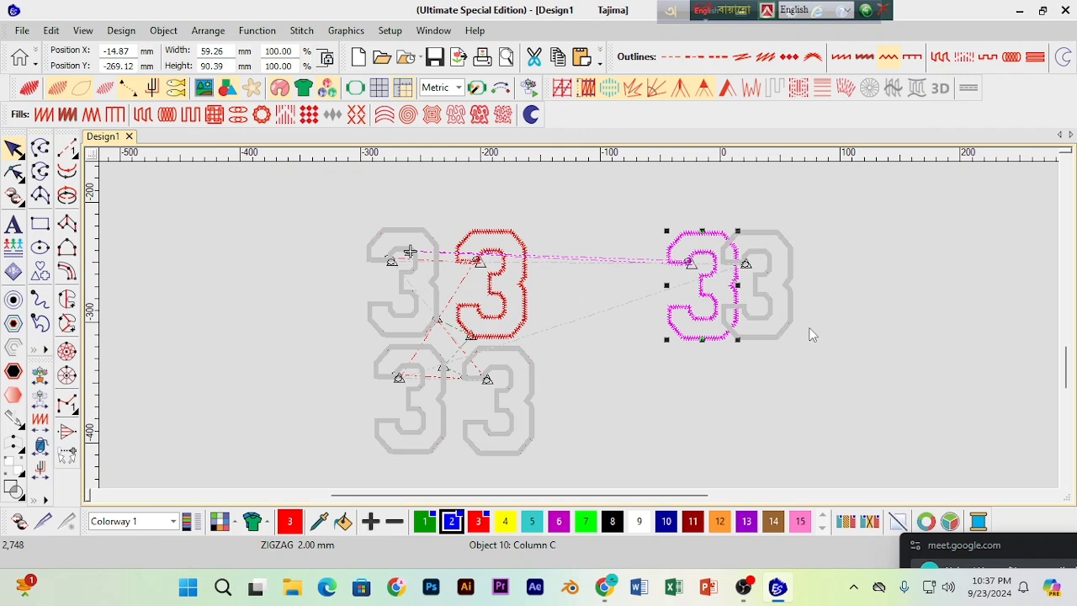
# Step: Undo the moves of the upper-right 3's satin border and zigzag underlay
pyautogui.hotkey('ctrl', 'z')
pyautogui.hotkey('ctrl', 'z')
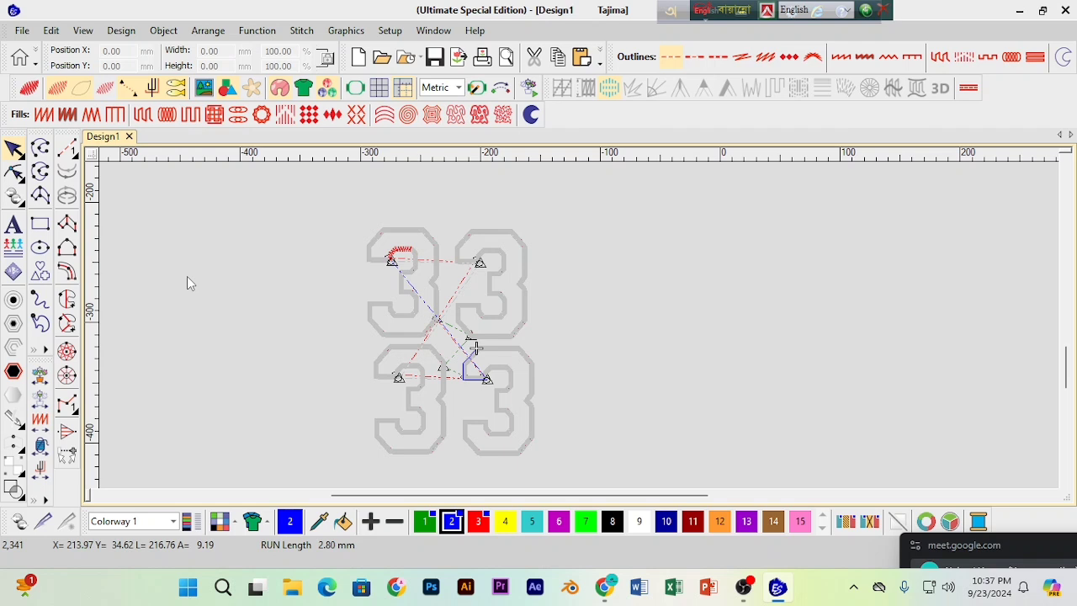
pyautogui.hotkey('ctrl', 'z')
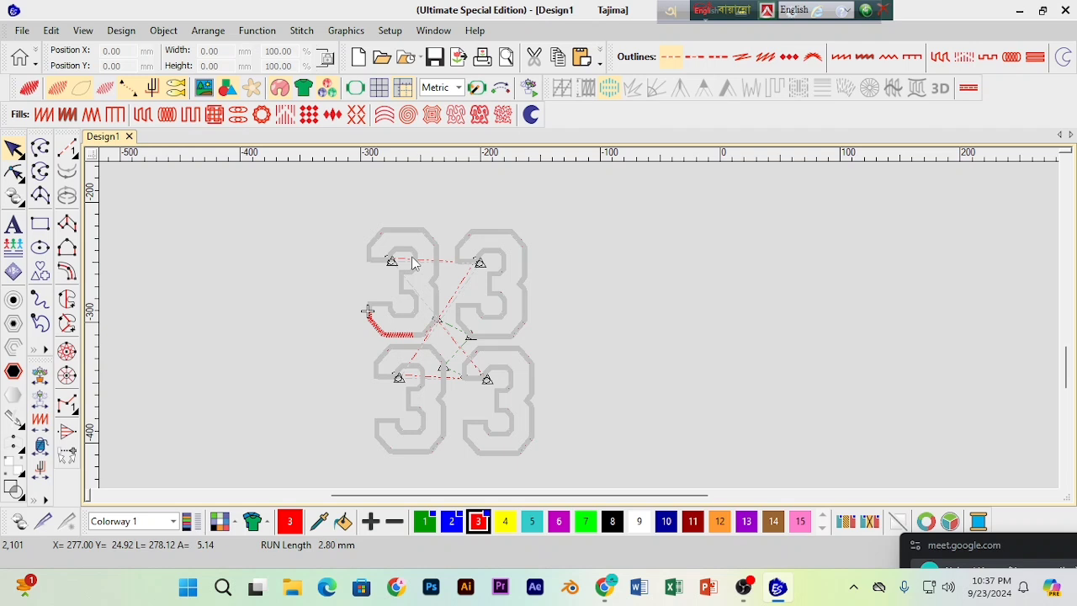
pyautogui.scroll(3, 412, 264)
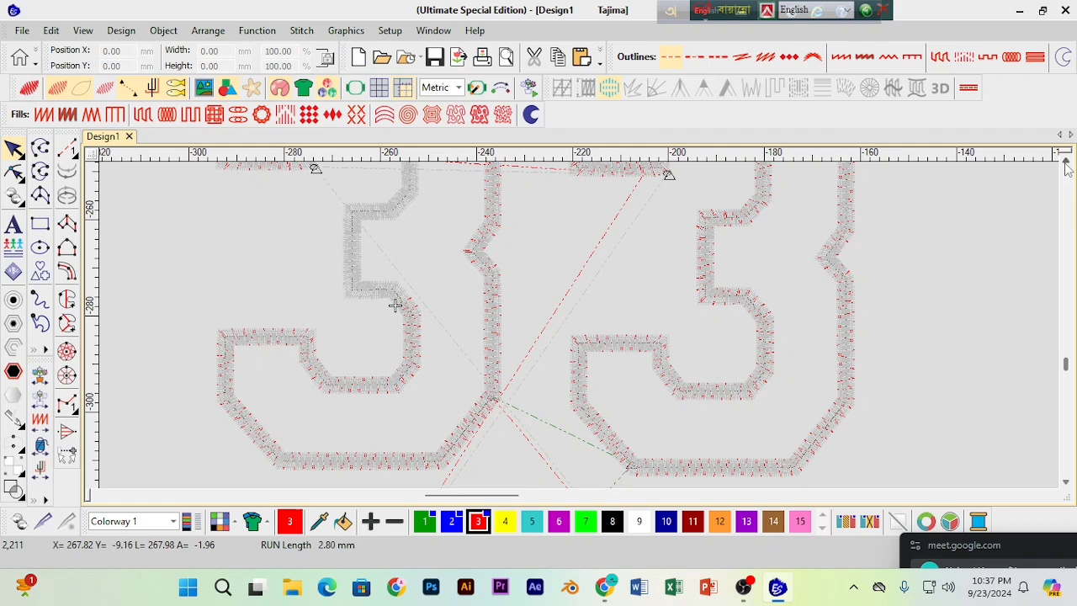
# Step: Select the red zigzag underlays of the four 3s by color and set their outline stitch spacing to 3 mm
pyautogui.scroll(-2, 394, 304)
pyautogui.click(51, 30)
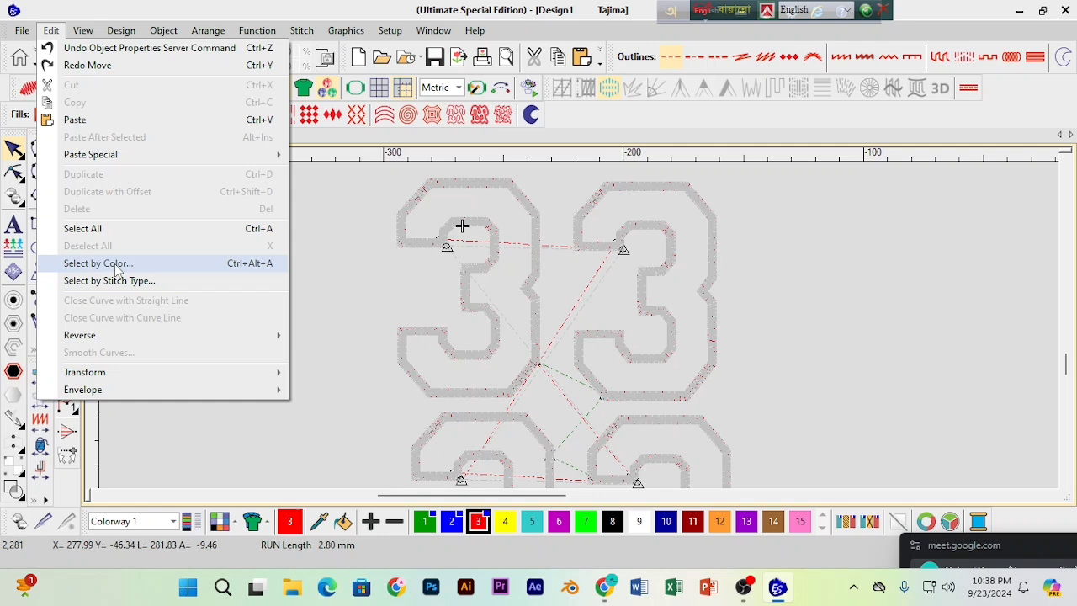
pyautogui.click(115, 266)
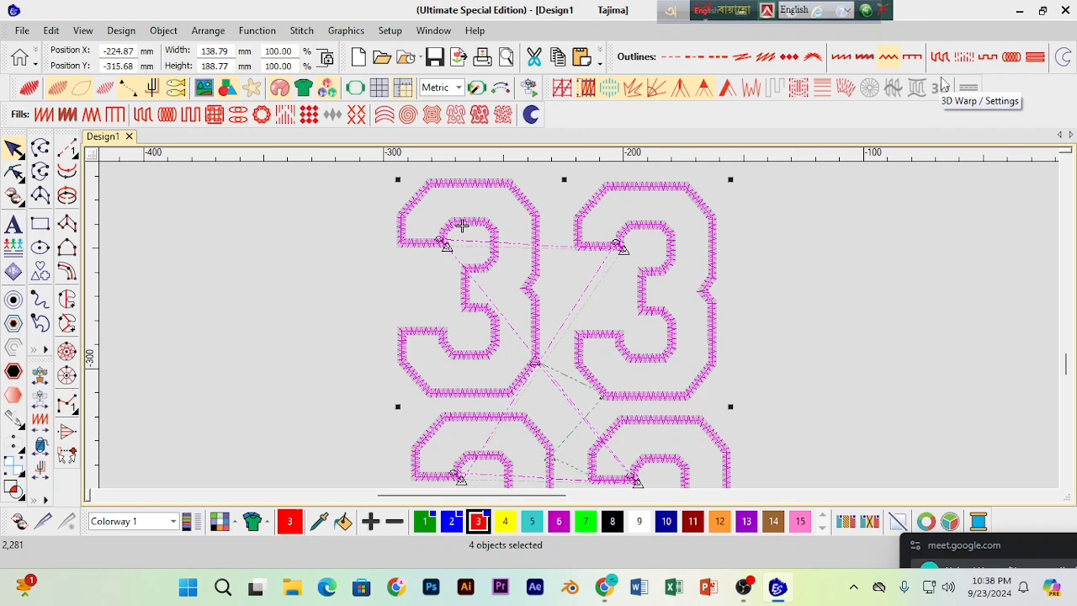
pyautogui.hotkey('alt', 'Return')
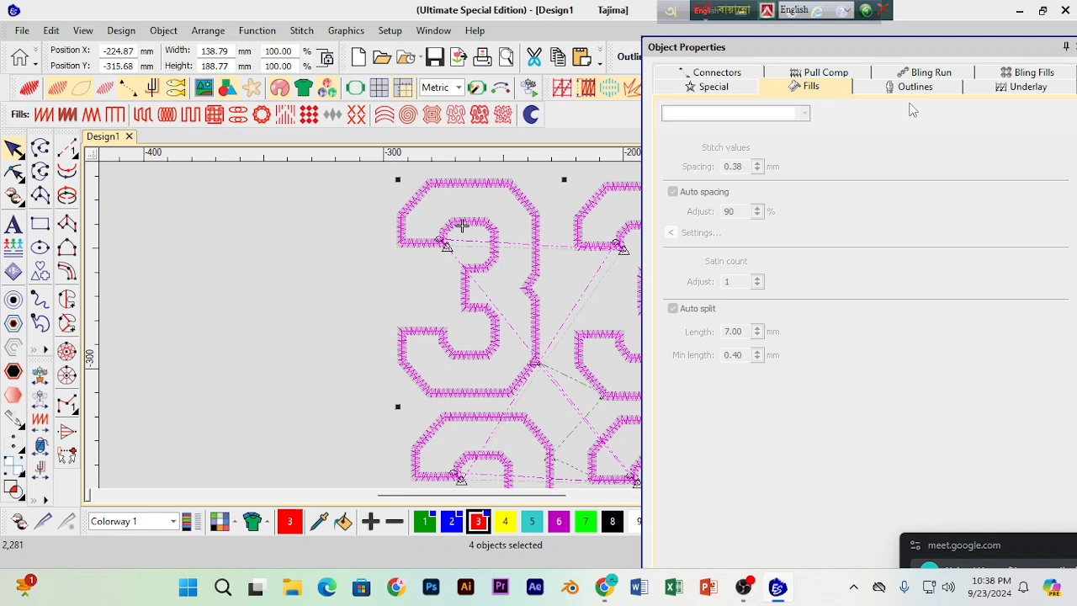
pyautogui.click(915, 87)
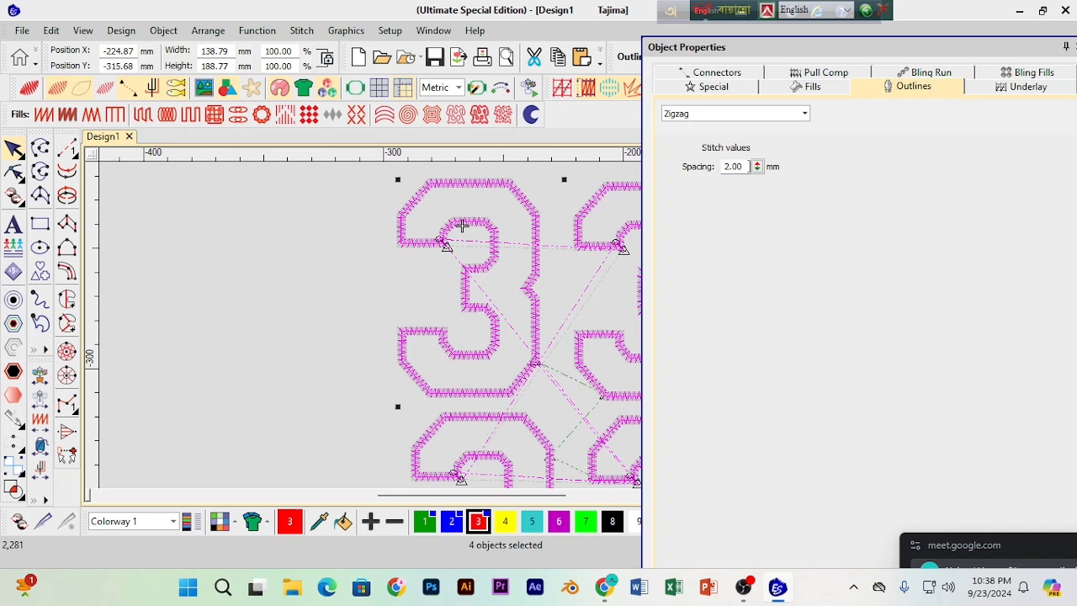
pyautogui.moveTo(751, 166); pyautogui.dragTo(715, 172)
pyautogui.write('3')
pyautogui.click(238, 261)
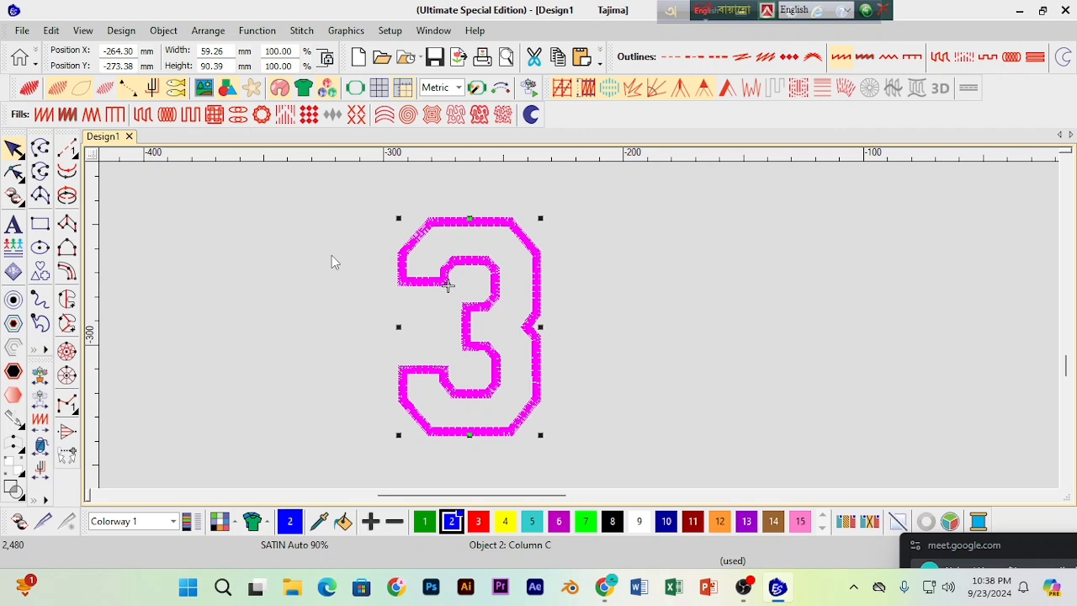
# Step: Undo the single 3's satin conversion and convert its run outline to a satin Column C 5 mm wide
pyautogui.press('space')
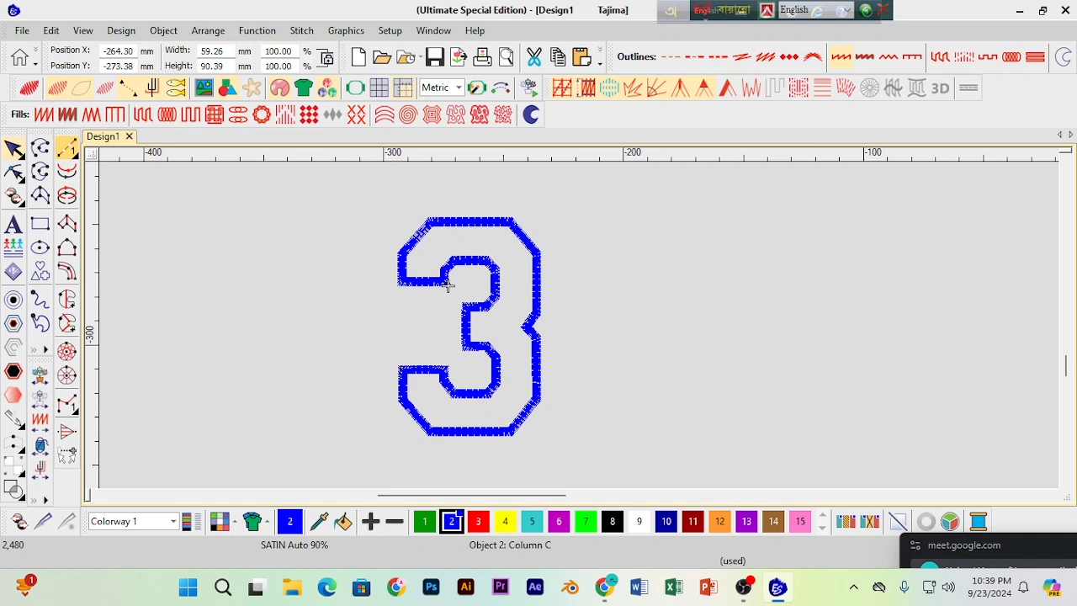
pyautogui.hotkey('ctrl', 'z')
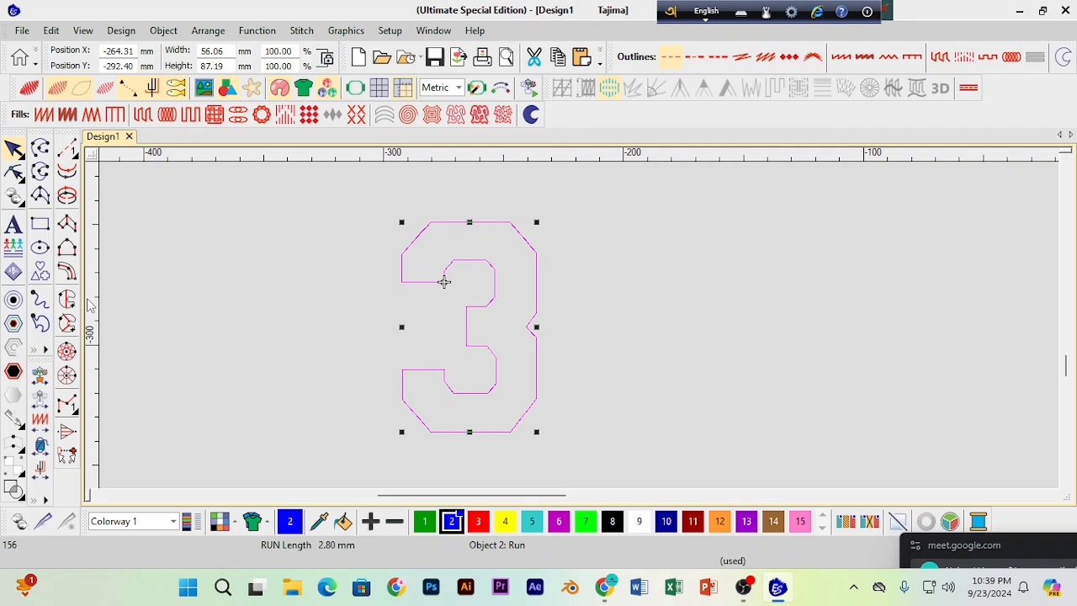
pyautogui.click(211, 276)
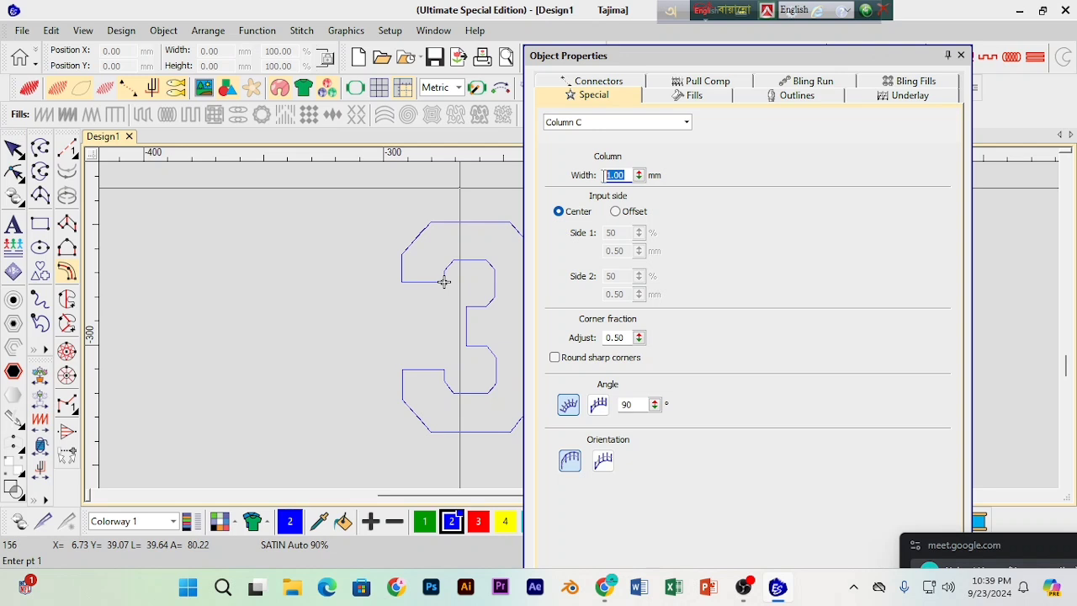
pyautogui.write('5.')
pyautogui.press('Return')
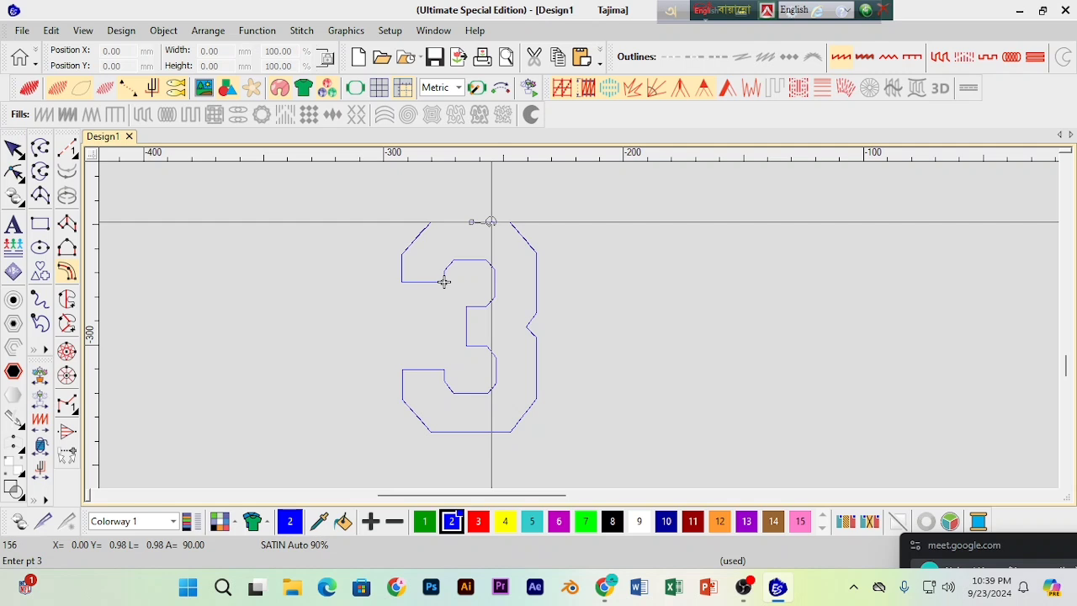
pyautogui.press('Return')
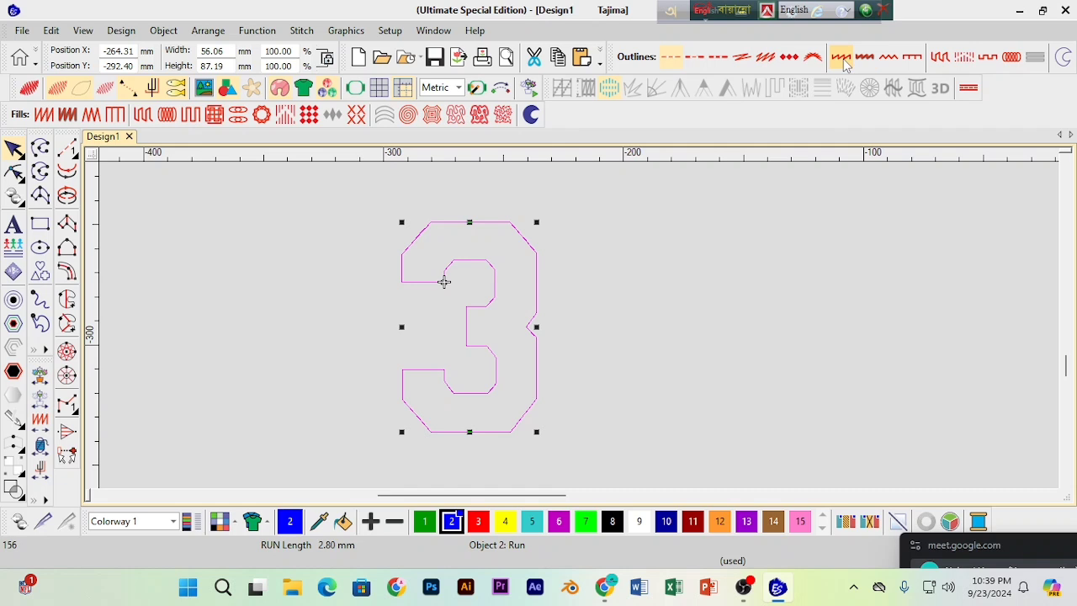
pyautogui.click(841, 57)
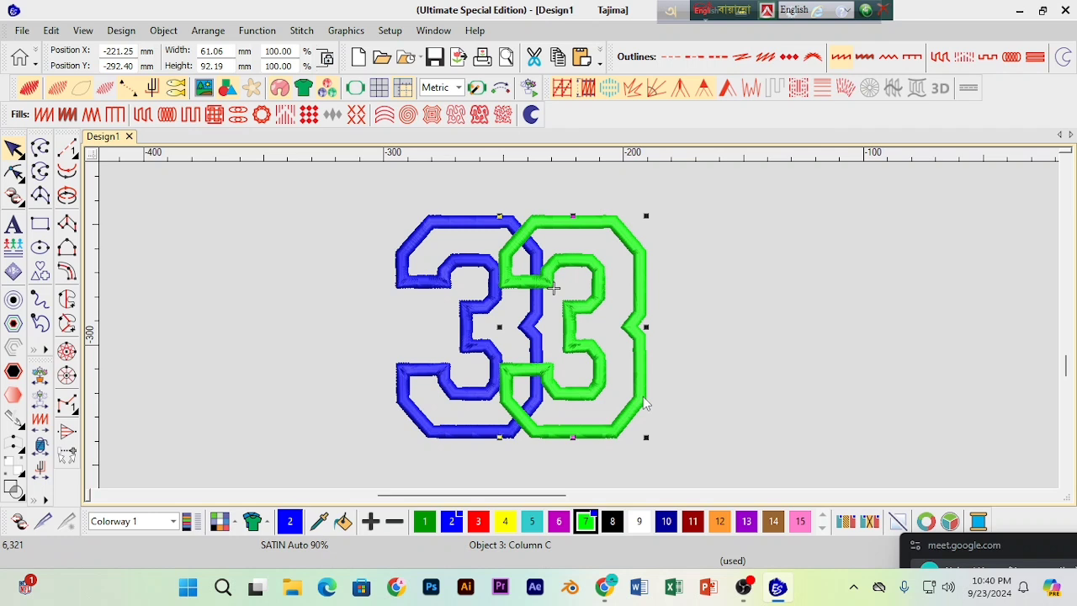
# Step: Try zigzag spacings of 3.5 mm and 5 mm on the blue zigzag underlay of the 3
pyautogui.hotkey('ctrl', 'shift', 'c')
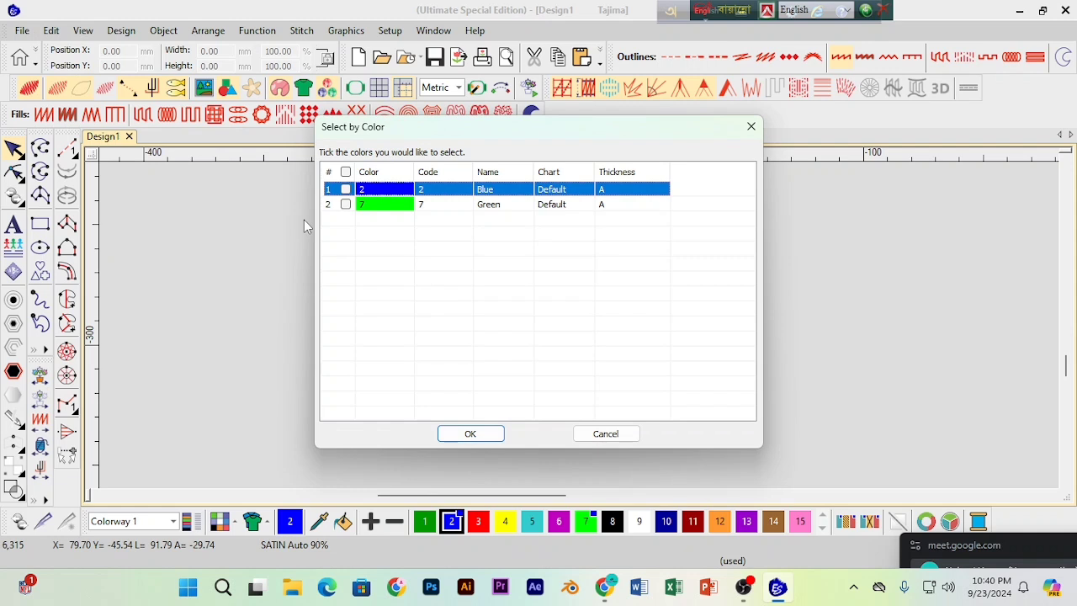
pyautogui.press('Escape')
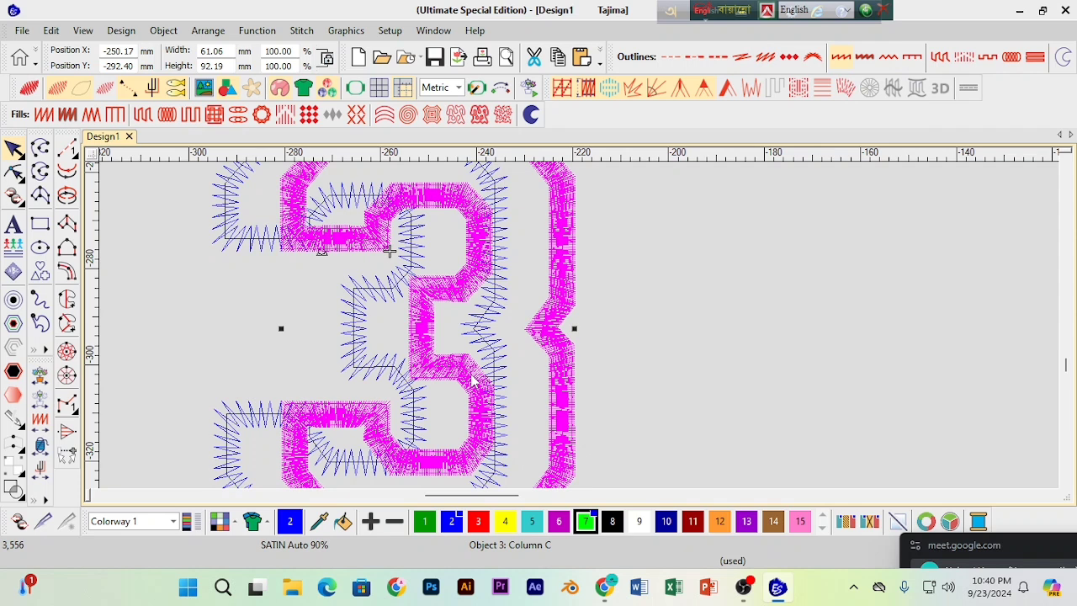
pyautogui.click(358, 355)
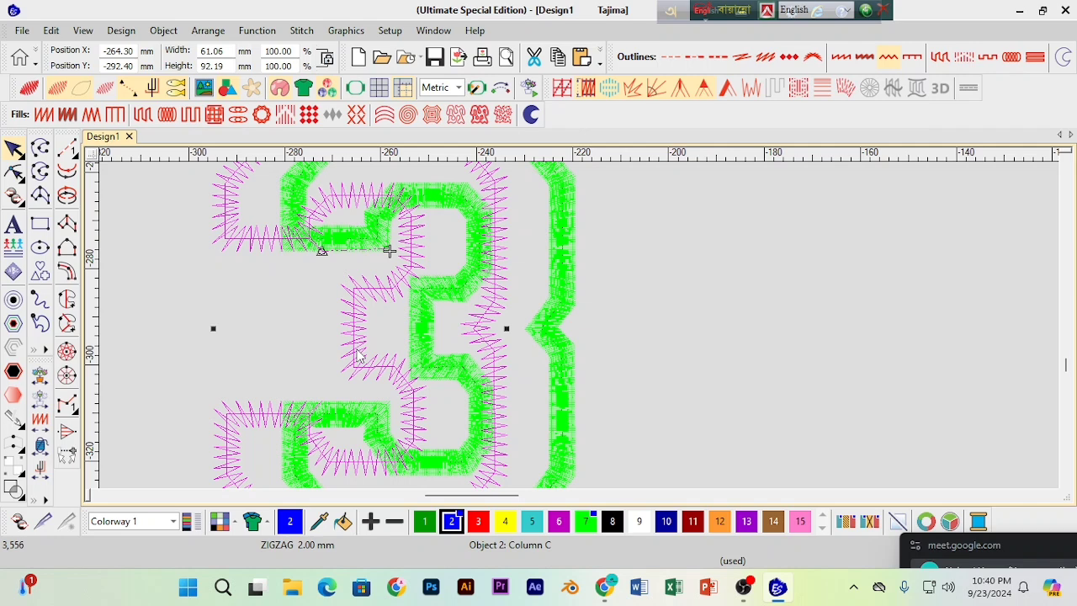
pyautogui.doubleClick(358, 356)
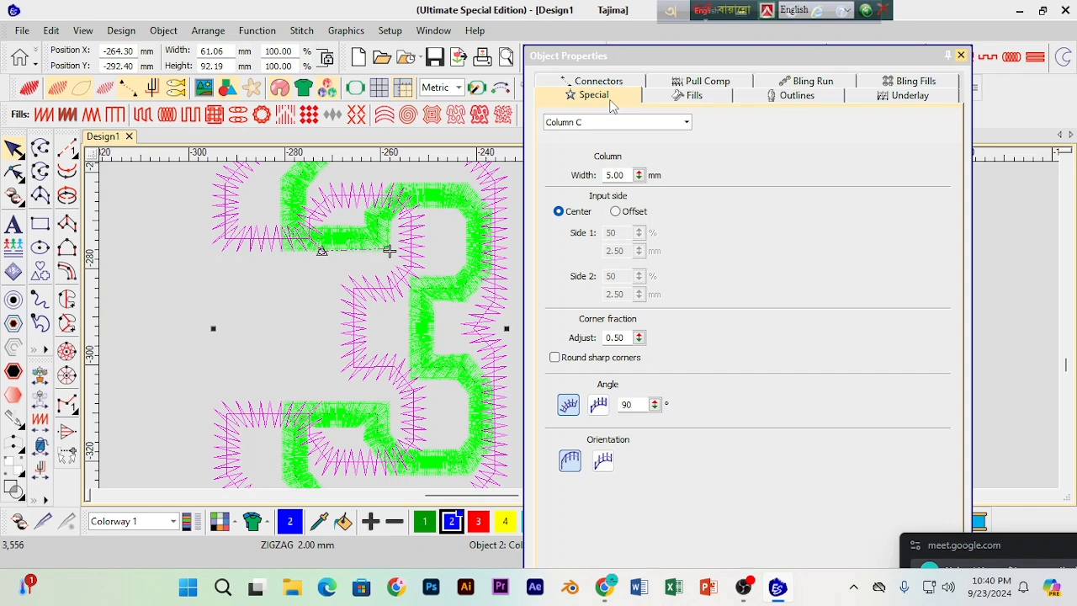
pyautogui.doubleClick(282, 217)
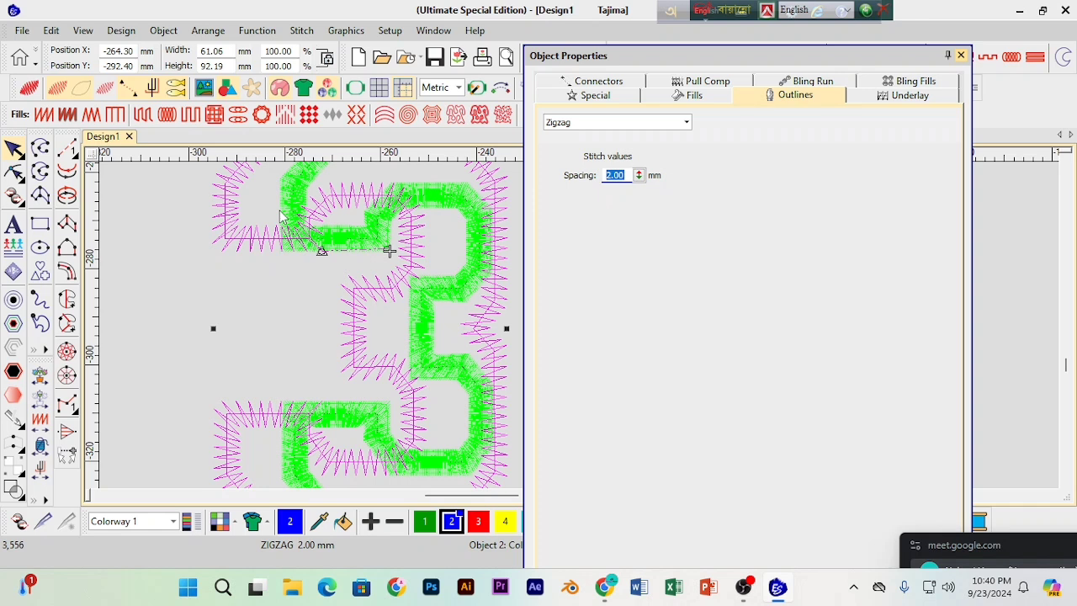
pyautogui.write('3.5')
pyautogui.press('Return')
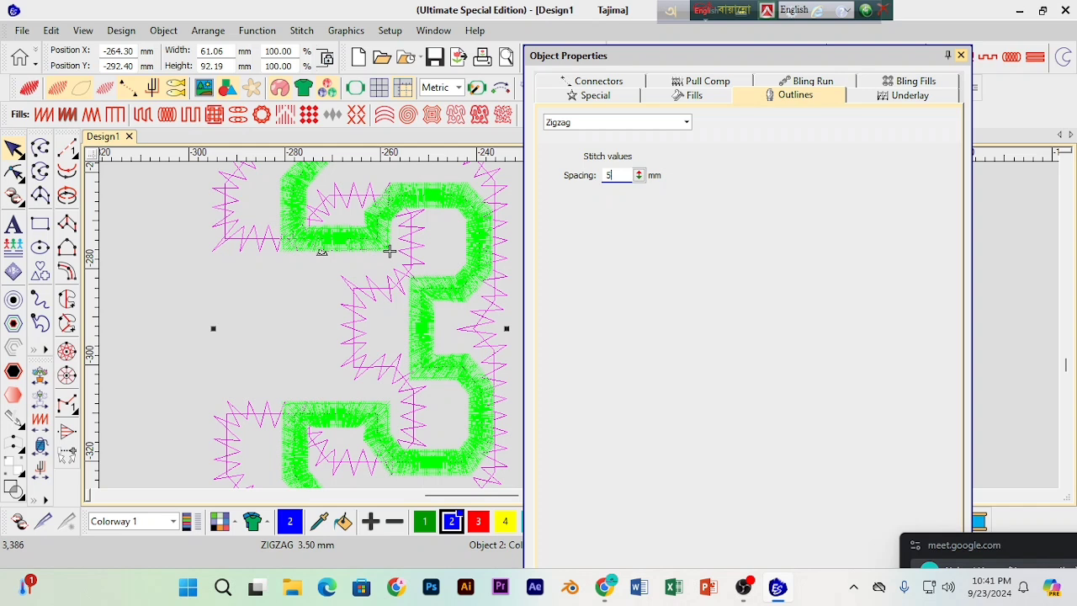
pyautogui.press('Return')
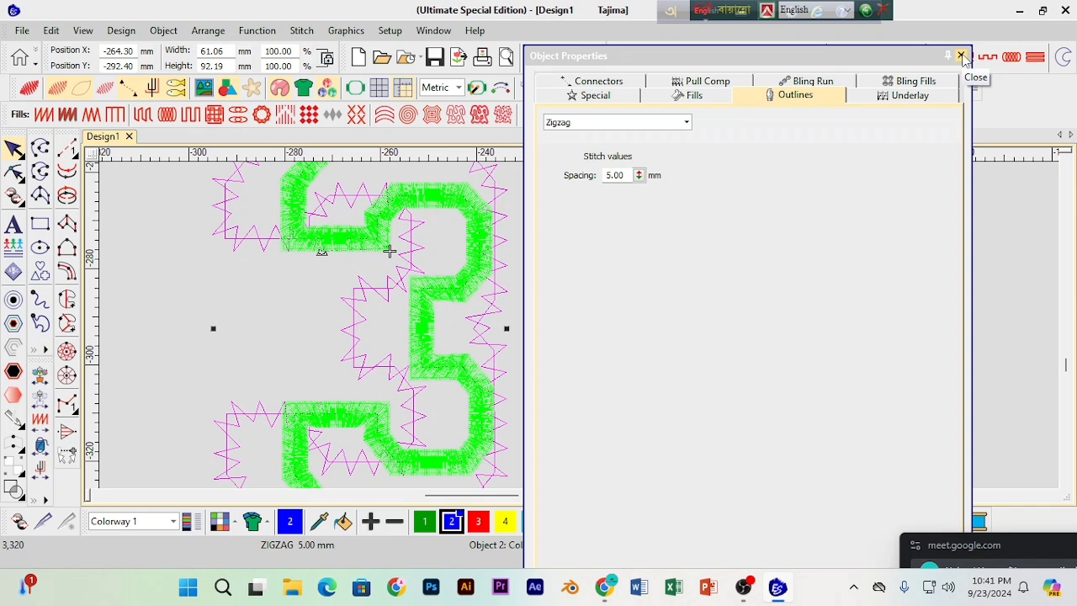
pyautogui.click(961, 56)
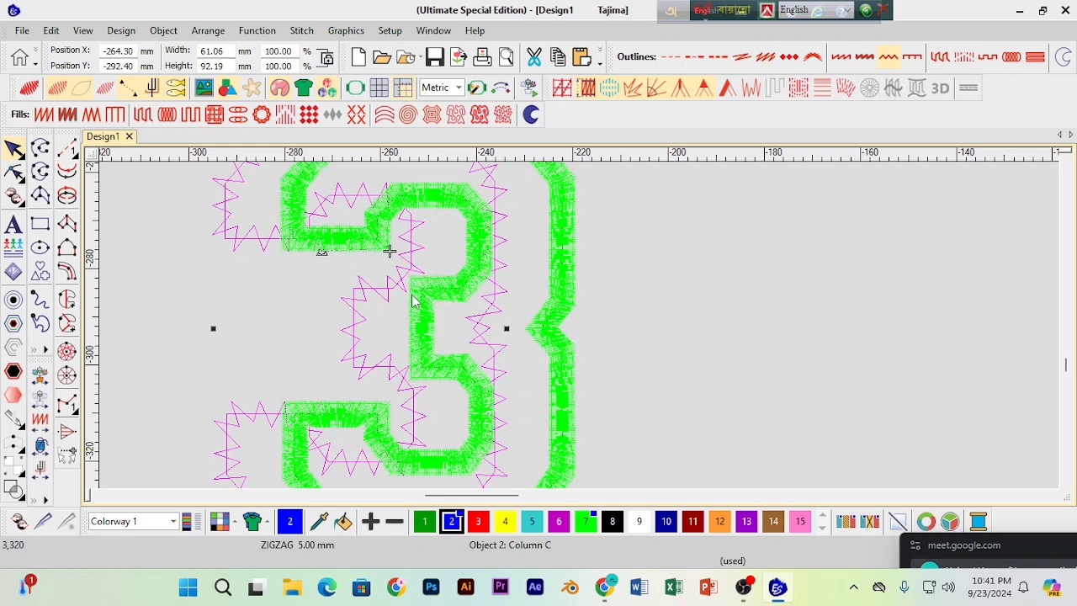
# Step: Undo the zigzag spacing changes and the green satin border's offset, and select the satin border over the zigzag
pyautogui.hotkey('ctrl', 'z')
pyautogui.hotkey('ctrl', 'z')
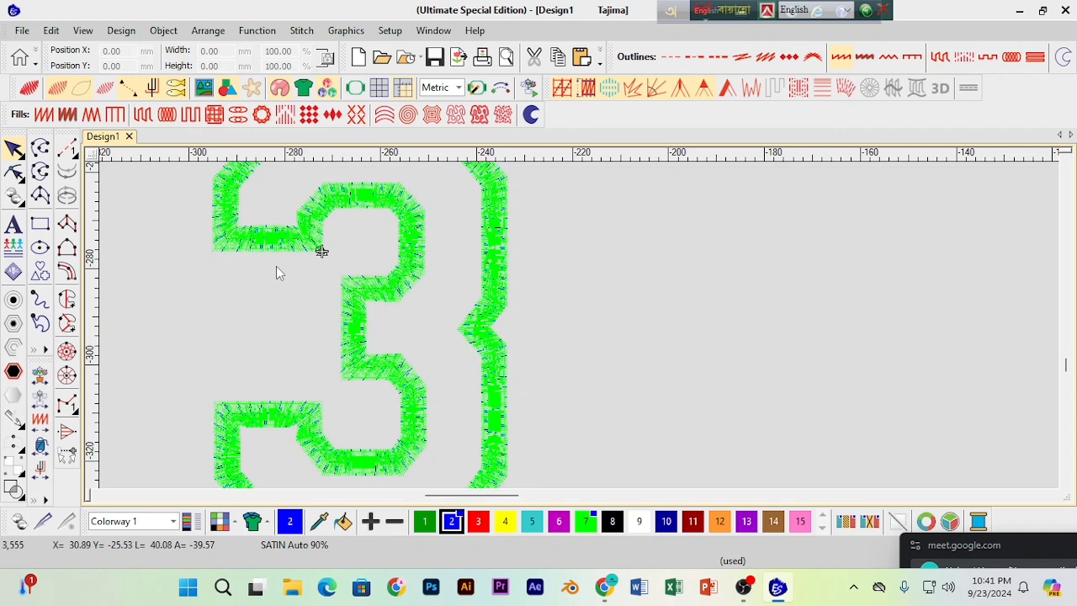
pyautogui.click(453, 227)
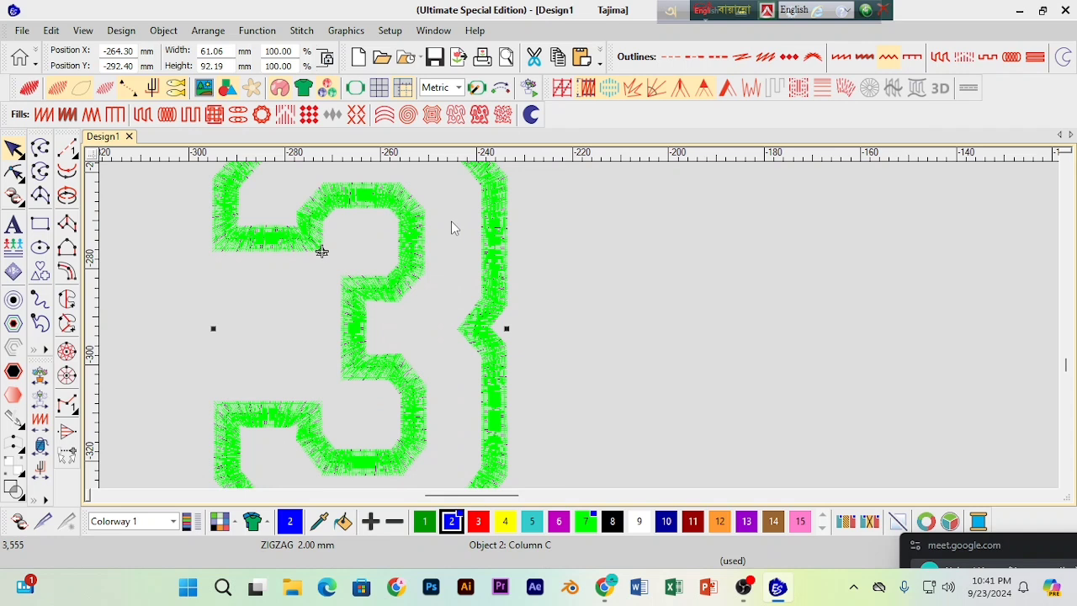
pyautogui.click(173, 230)
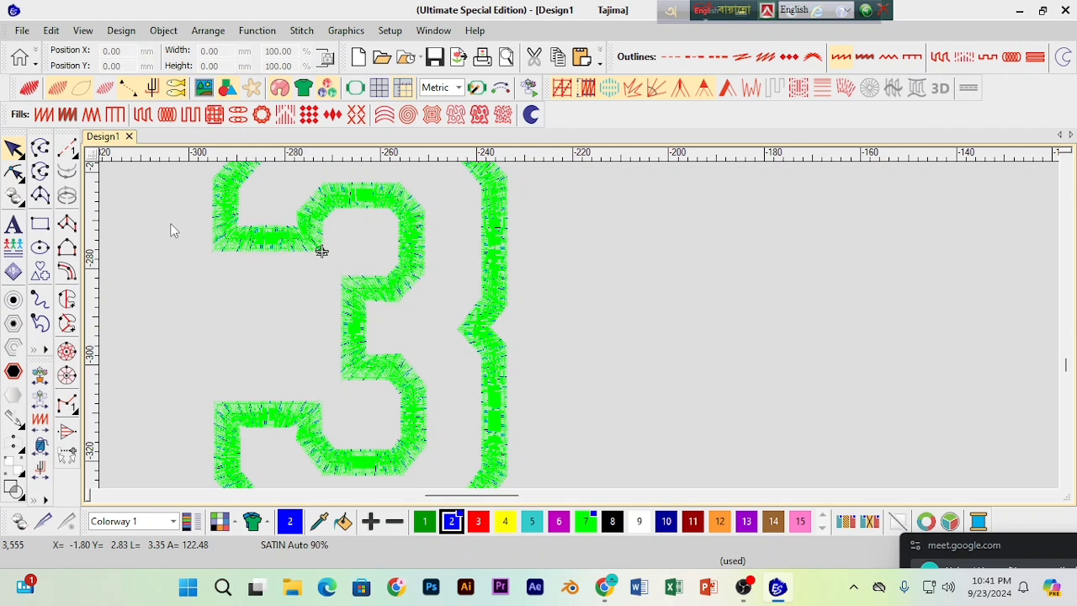
pyautogui.click(273, 244)
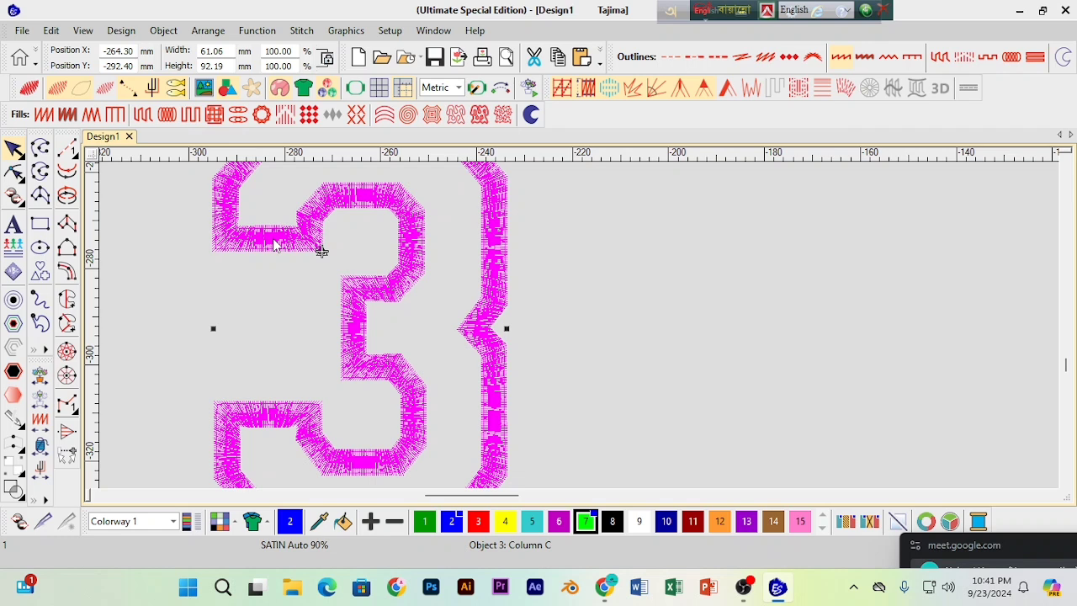
# Step: Travel through the 3's stitches and review its colors to examine the order of run outline, zigzag and satin
pyautogui.click(69, 149)
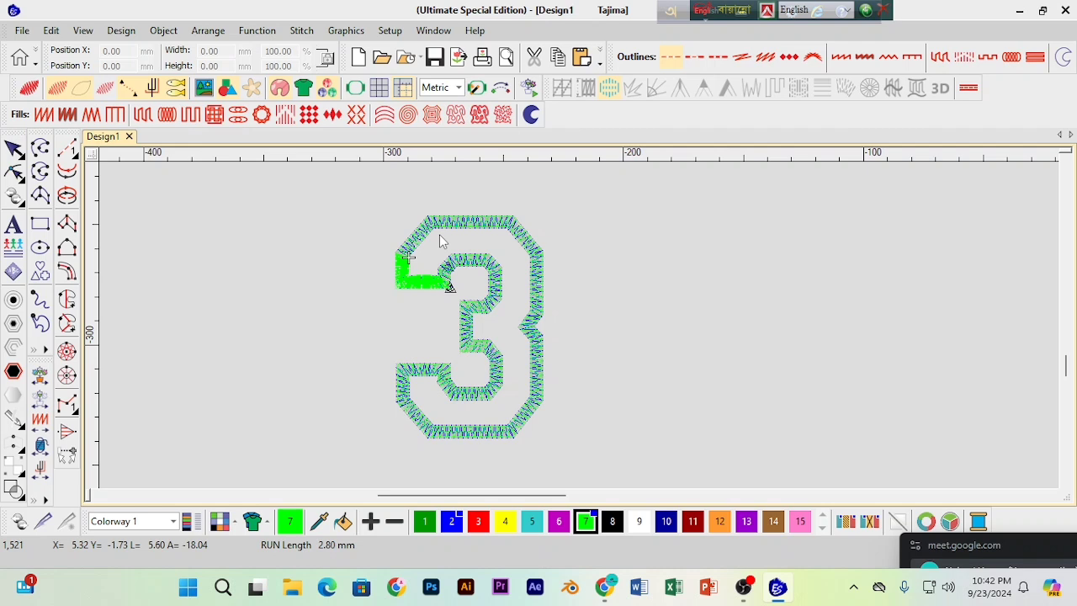
pyautogui.scroll(1, 439, 233)
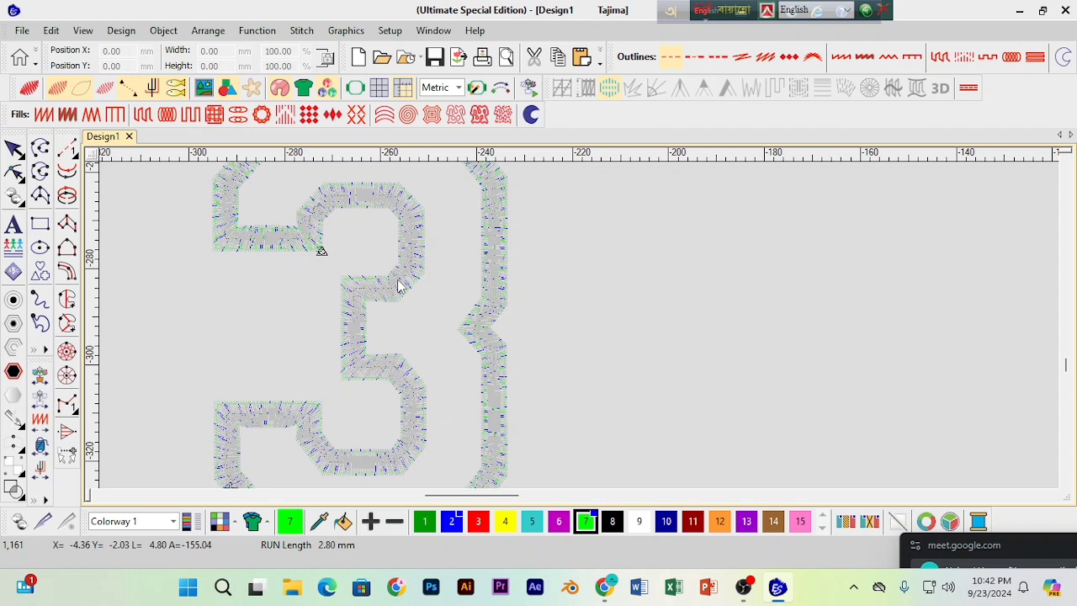
pyautogui.hotkey('ctrl', 'alt', 'c')
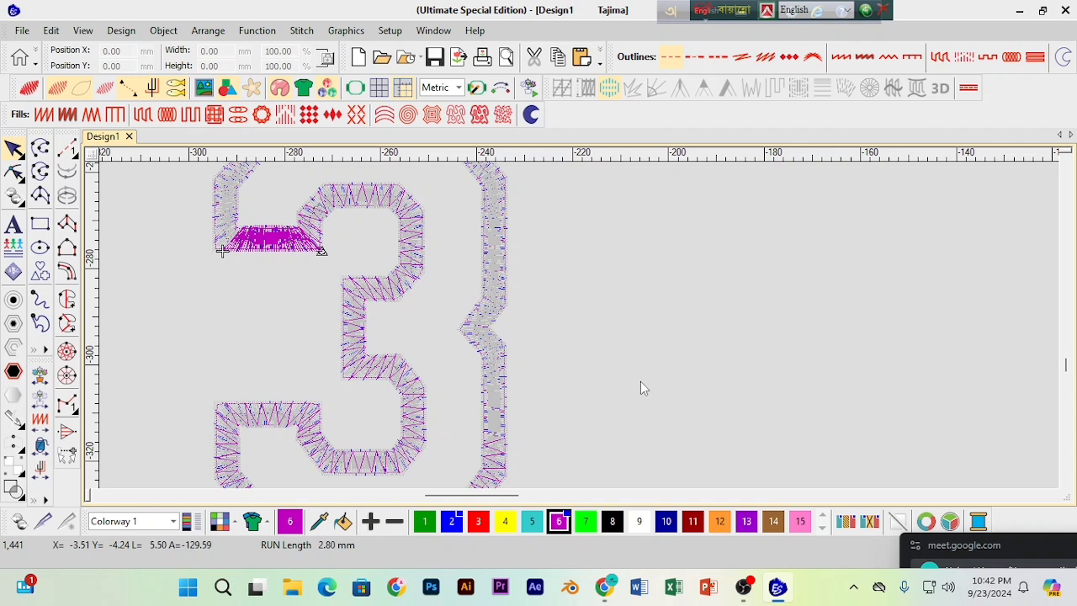
pyautogui.hotkey('ctrl', 'e')
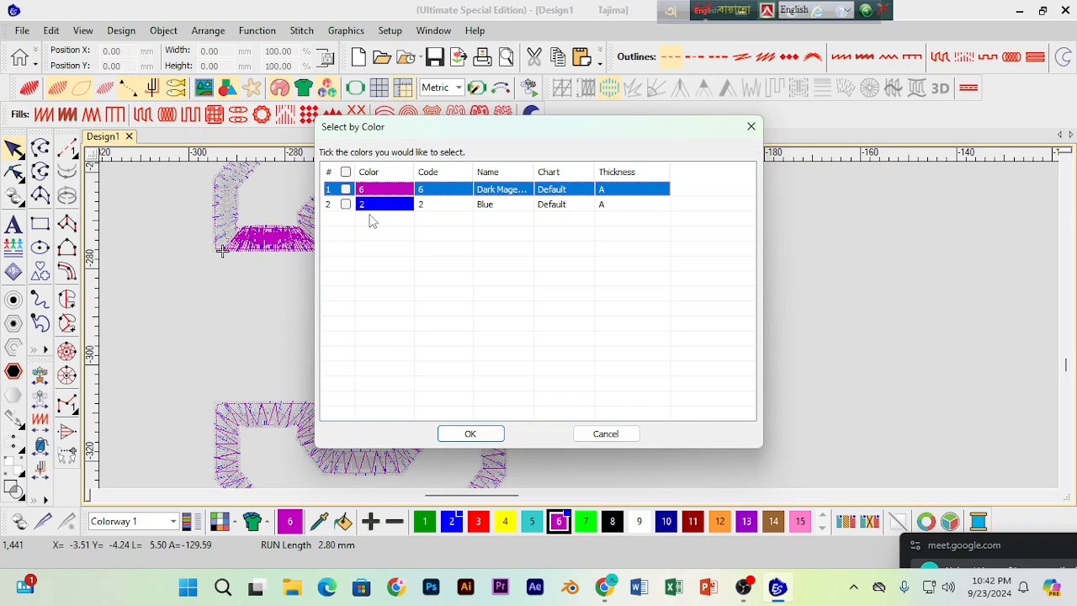
pyautogui.press('Return')
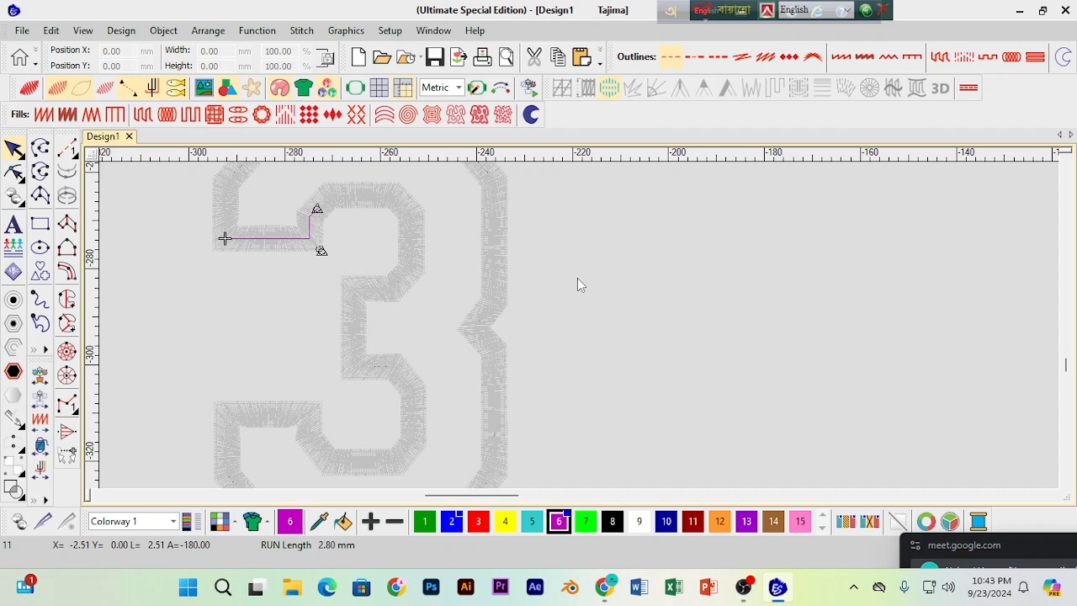
pyautogui.scroll(-2, 577, 285)
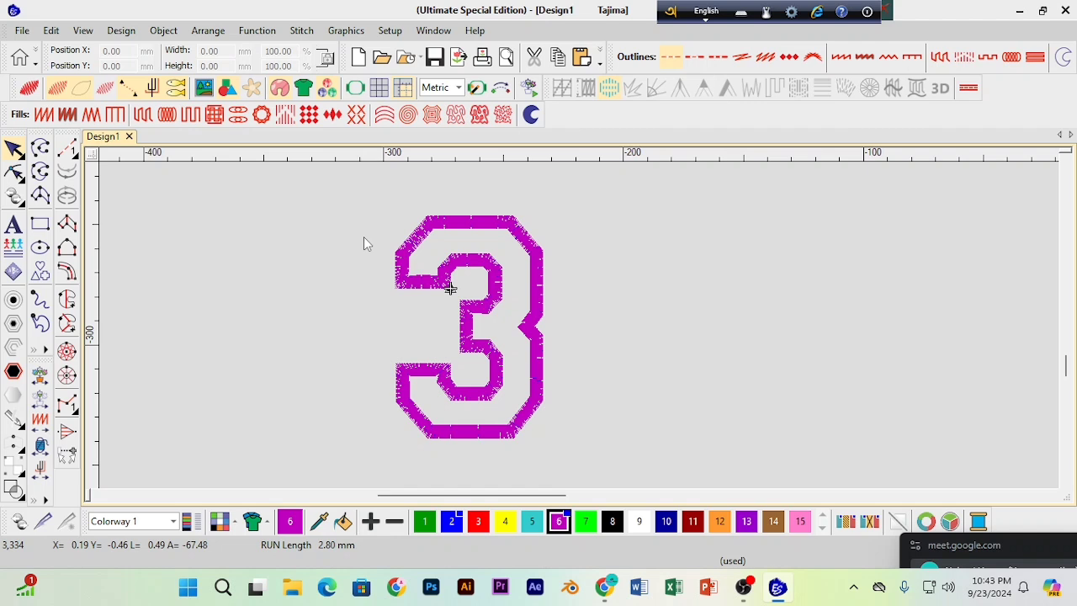
# Step: Select the 3's three objects (run outline, zigzag underlay and satin border) together and move them to the left
pyautogui.click(426, 267)
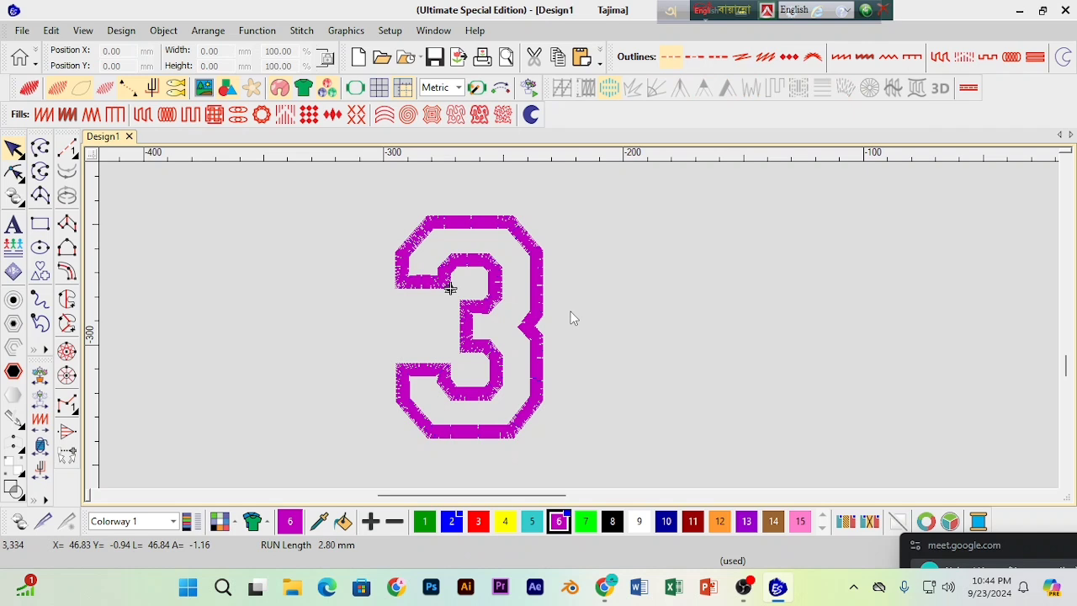
pyautogui.click(492, 261)
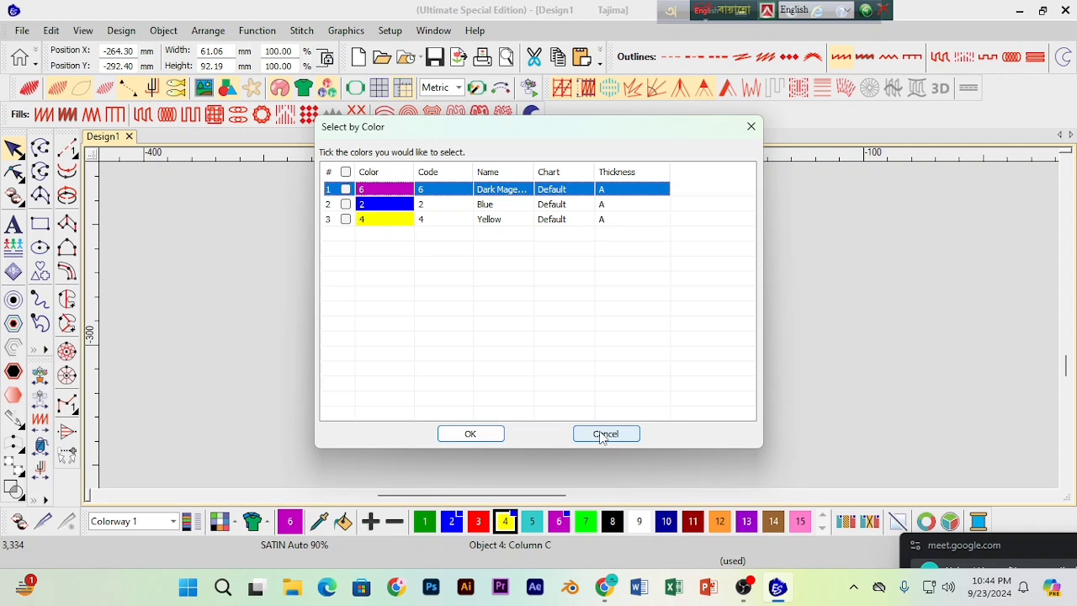
pyautogui.click(603, 438)
pyautogui.click(602, 435)
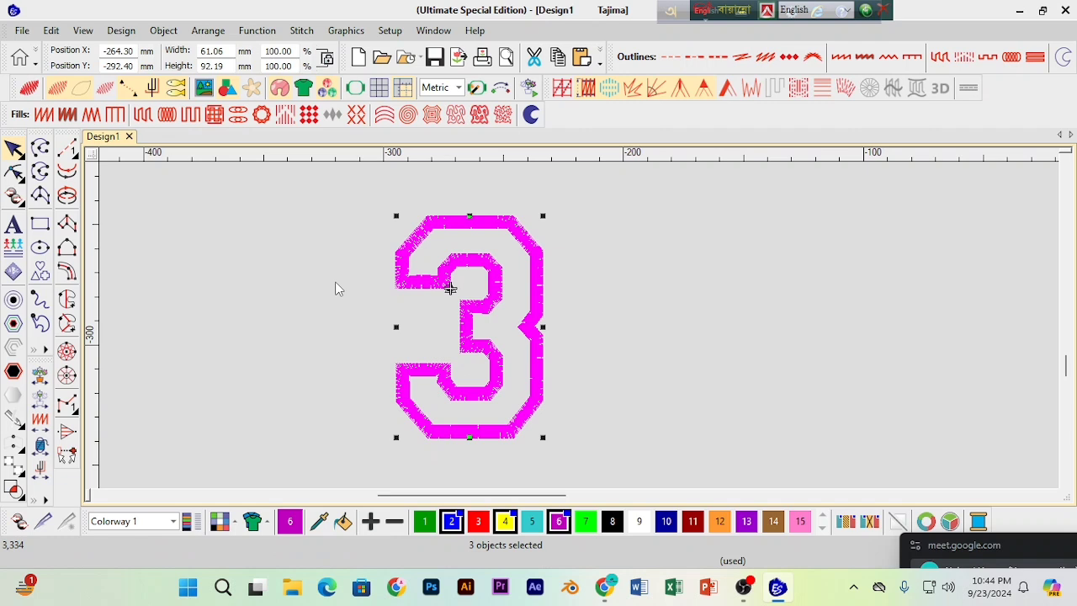
pyautogui.moveTo(450, 289); pyautogui.dragTo(286, 286)
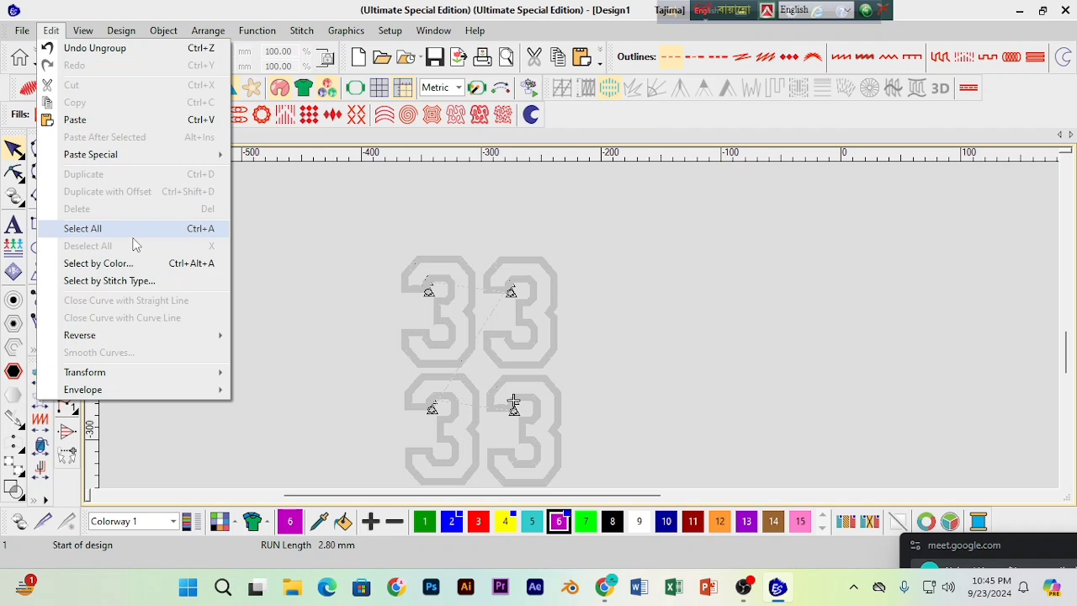
# Step: Select the Blue (color 2) zigzag underlays of the four 3s and open their outline stitch properties
pyautogui.click(126, 228)
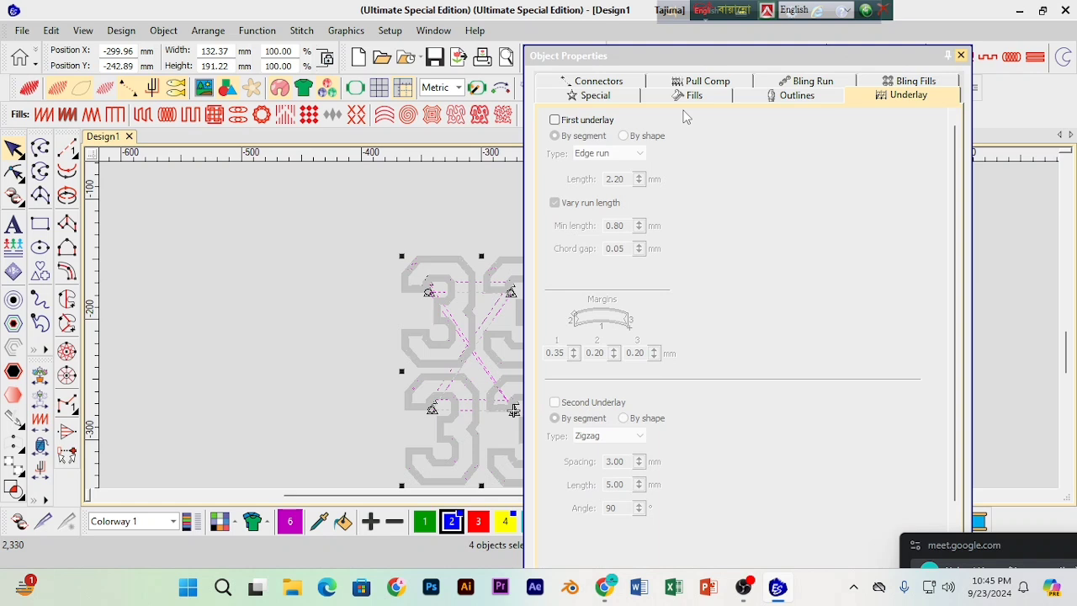
pyautogui.click(795, 96)
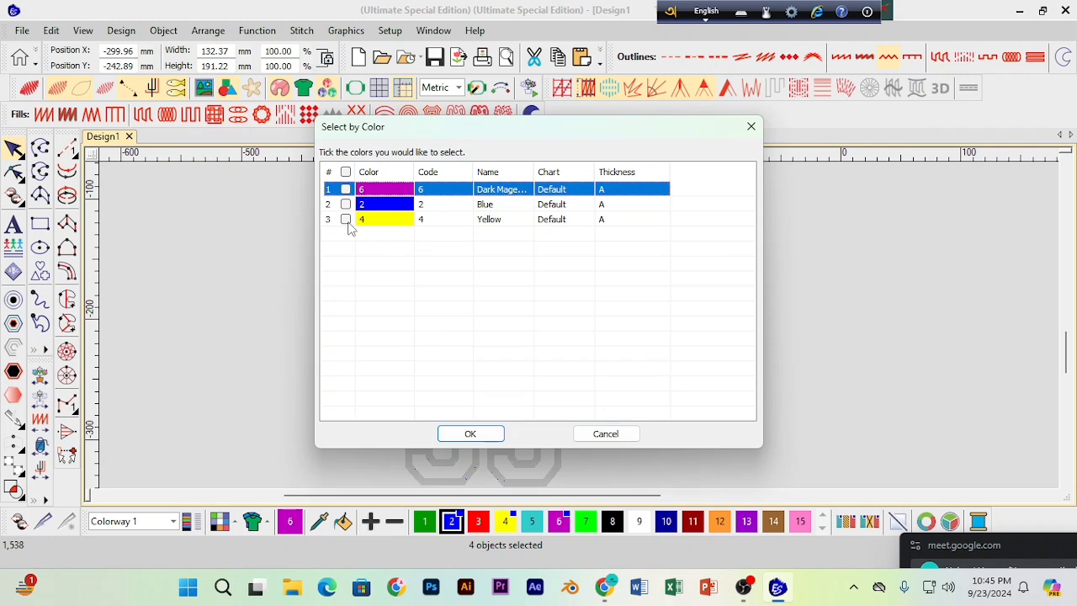
# Step: Travel through the run outline stitches of the lower-right 3 to examine its connection to the lower-left 3
pyautogui.press('Return')
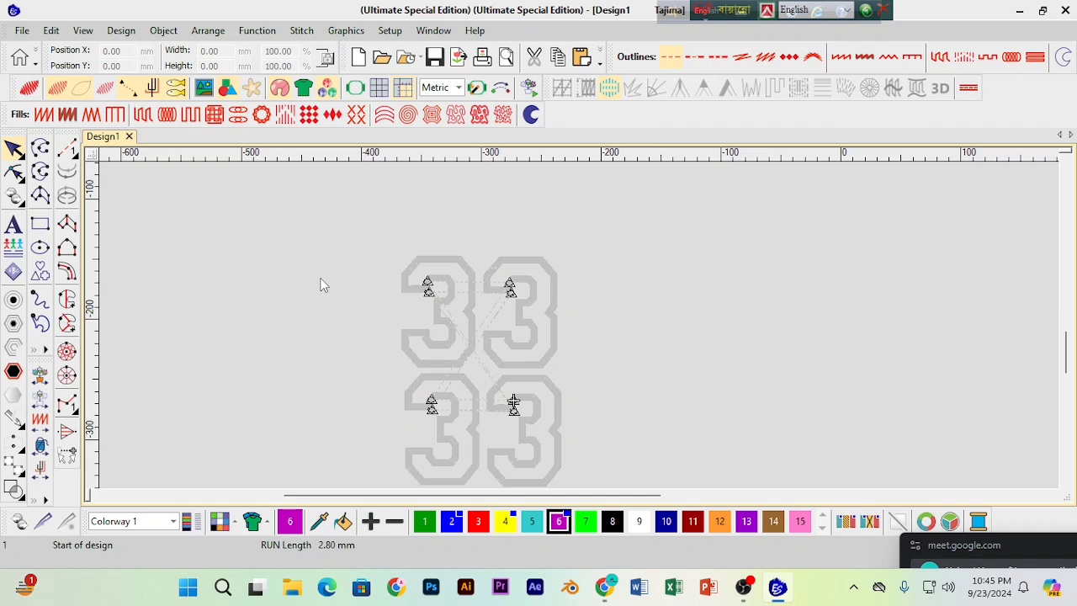
pyautogui.press('Down')
pyautogui.press('Down')
pyautogui.press('Down')
pyautogui.press('Down')
pyautogui.press('Down')
pyautogui.press('Down')
pyautogui.press('Down')
pyautogui.press('Down')
pyautogui.press('Down')
pyautogui.press('Down')
pyautogui.press('Down')
pyautogui.press('Down')
pyautogui.press('Down')
pyautogui.press('Down')
pyautogui.press('Down')
pyautogui.press('Down')
pyautogui.press('Down')
pyautogui.press('Down')
pyautogui.press('Down')
pyautogui.press('Down')
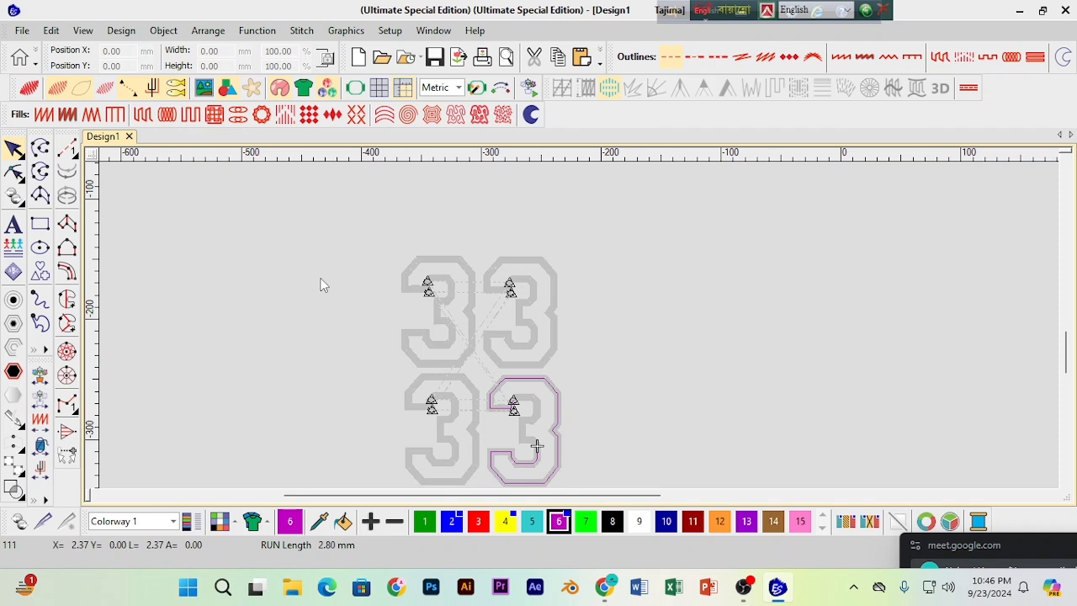
pyautogui.press('z')
pyautogui.click(1066, 483)
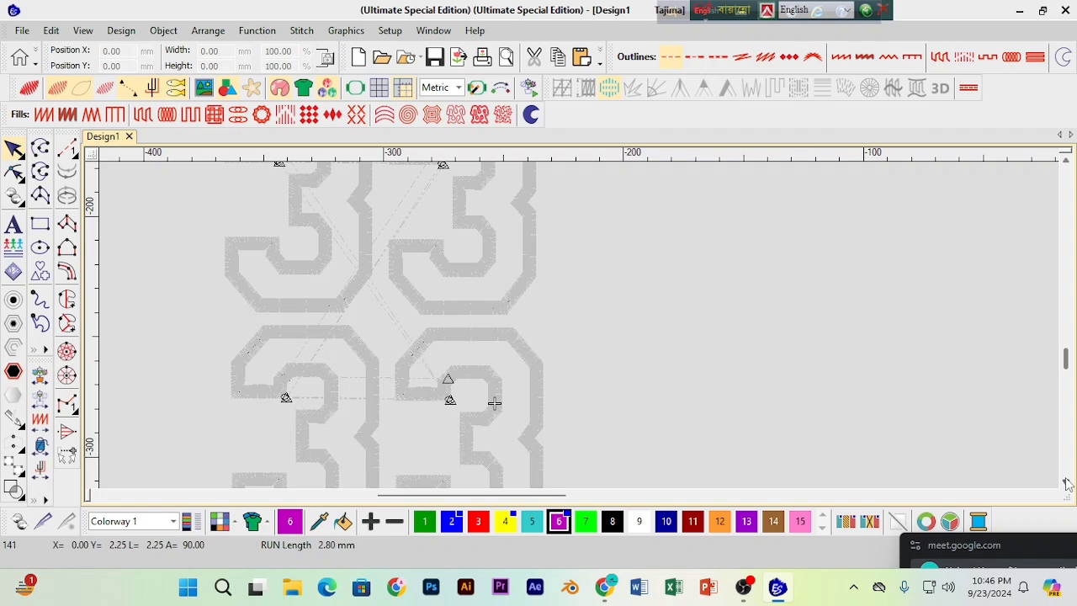
pyautogui.press('Down')
pyautogui.press('Down')
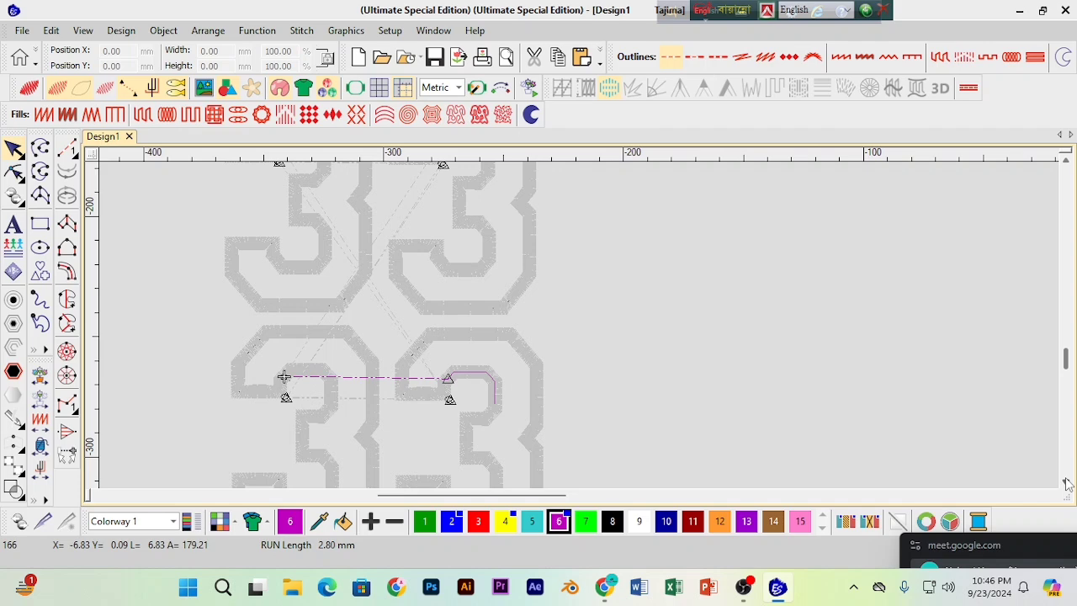
# Step: Reshape the run outlines of the 3s, moving their start and end points to neighbouring corners to shorten the connections between them
pyautogui.click(447, 393)
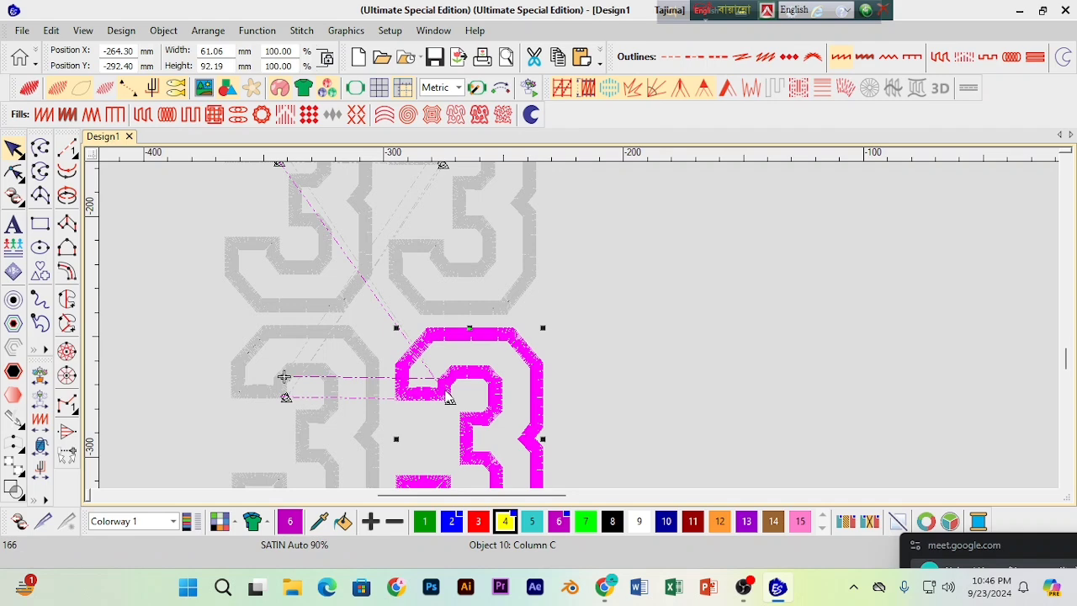
pyautogui.click(446, 392)
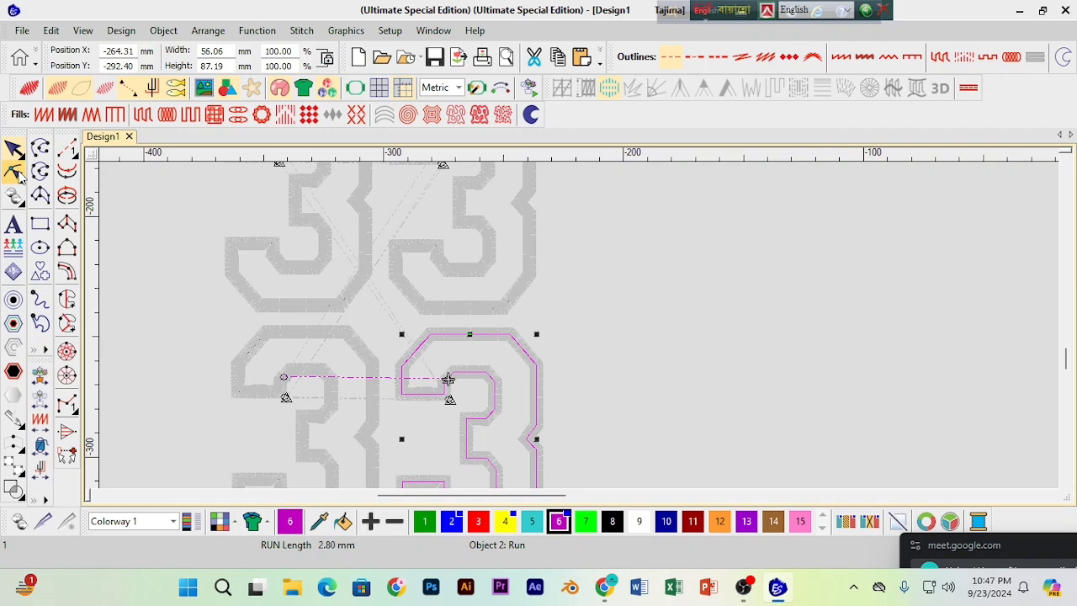
pyautogui.click(14, 172)
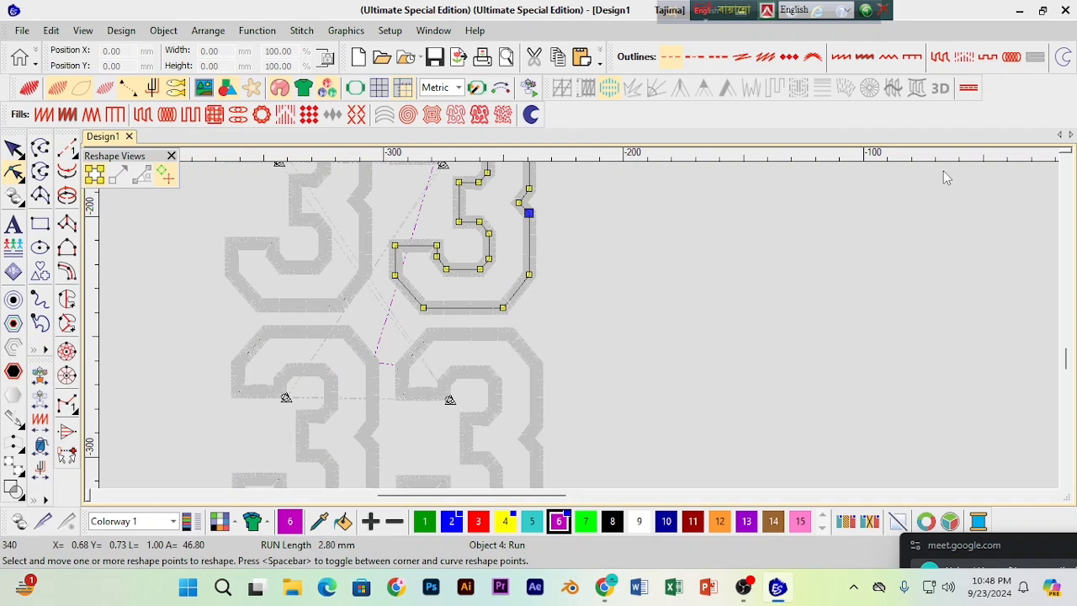
pyautogui.scroll(2, 433, 393)
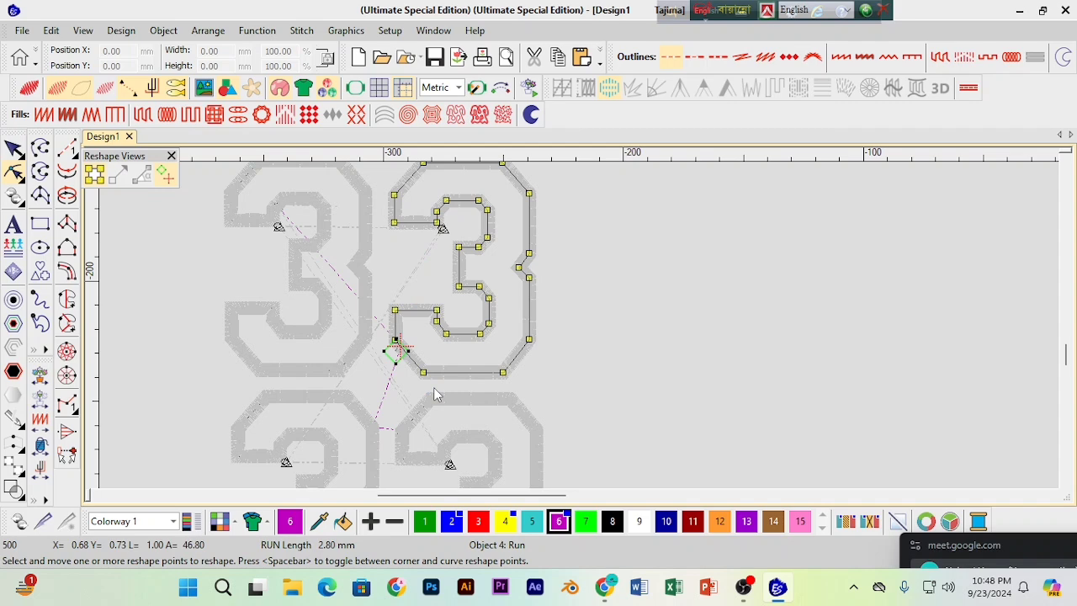
pyautogui.press('Escape')
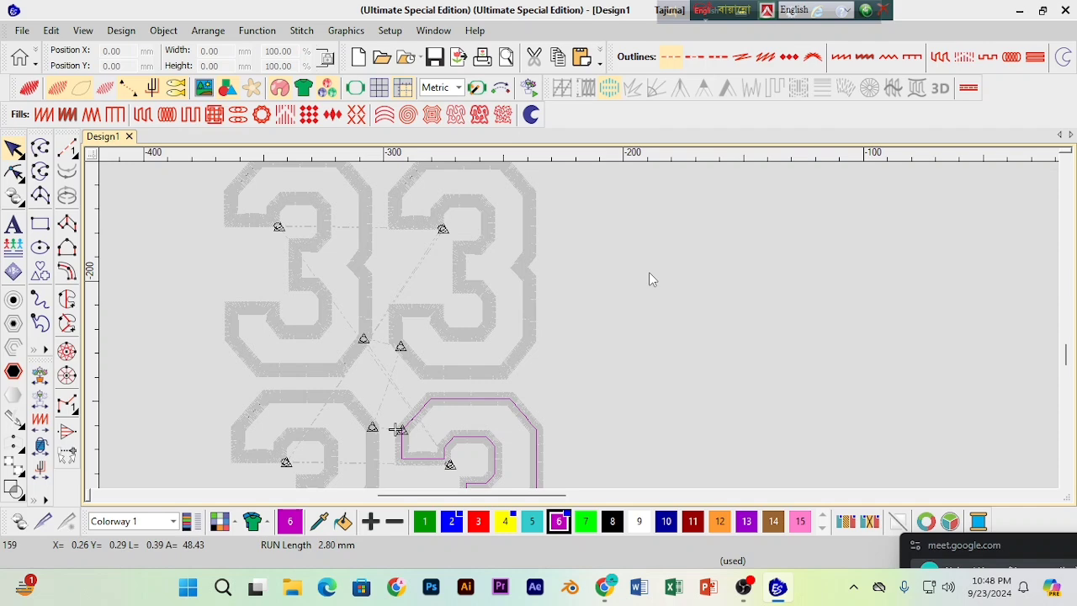
# Step: Go through the run outlines from the start of the design and adjust their connectors in the object properties
pyautogui.press('Home')
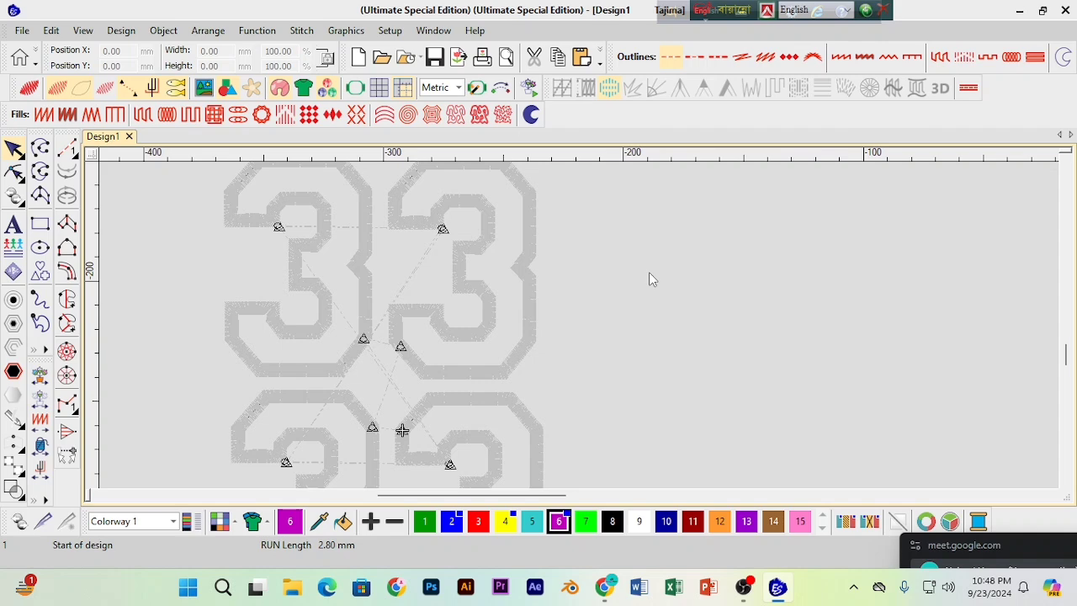
pyautogui.press('Tab')
pyautogui.rightClick(648, 271)
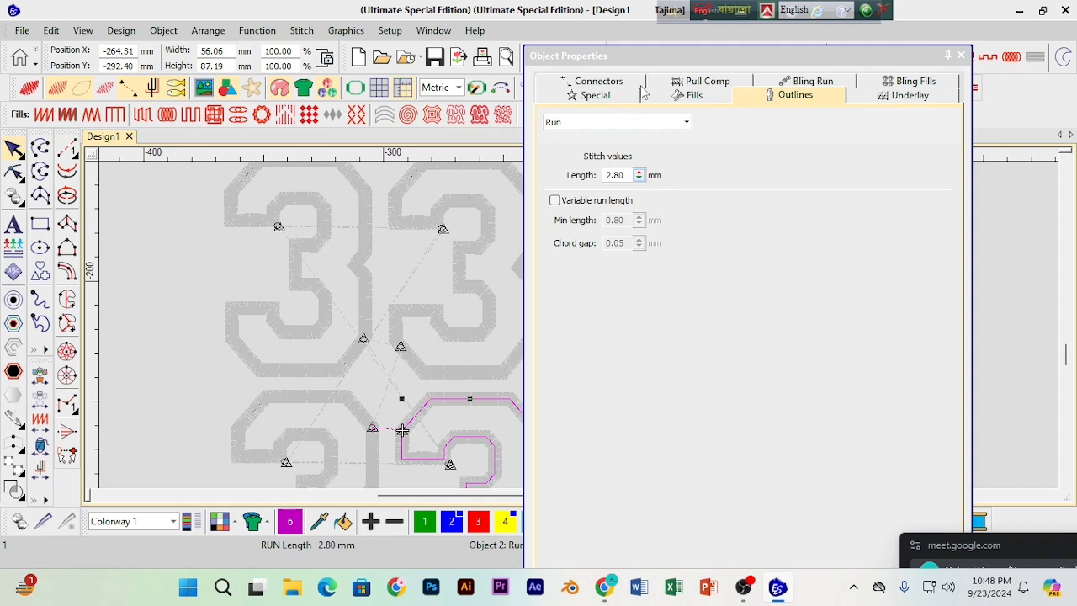
pyautogui.press('Tab')
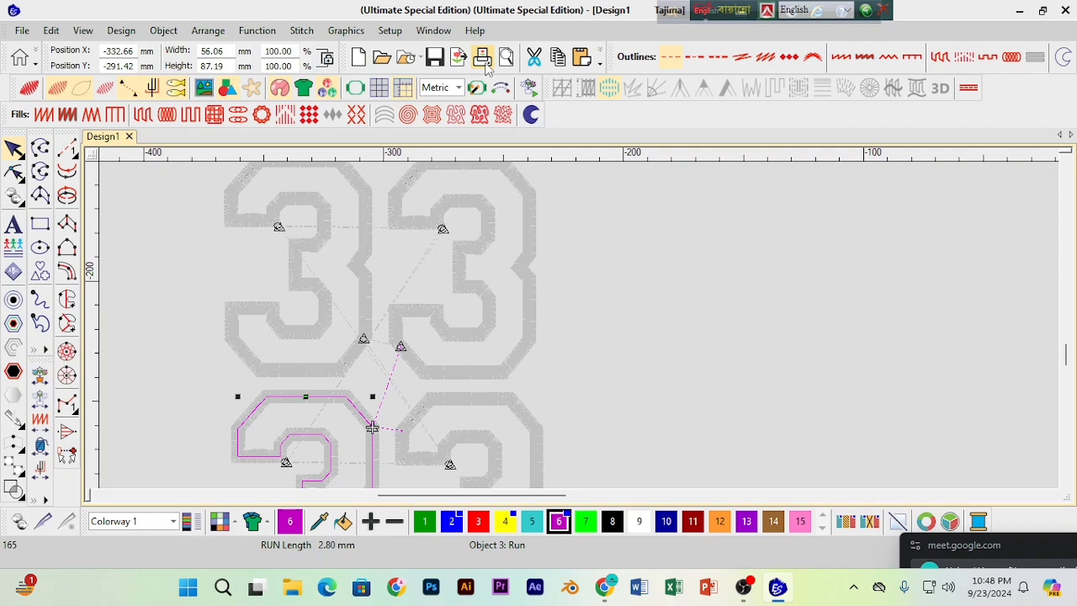
pyautogui.press('Tab')
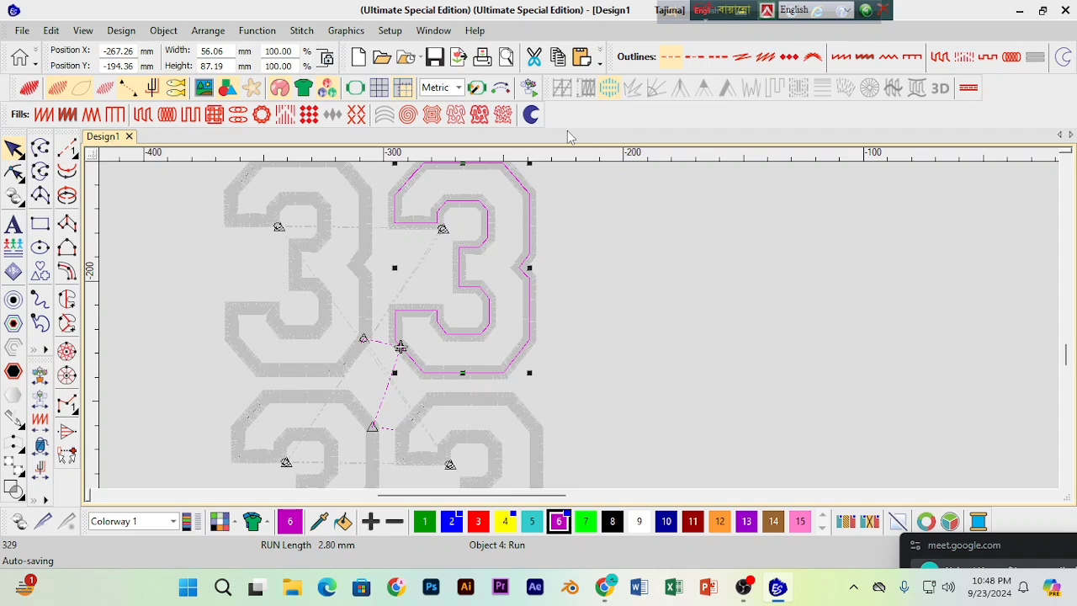
pyautogui.hotkey('shift', 'z')
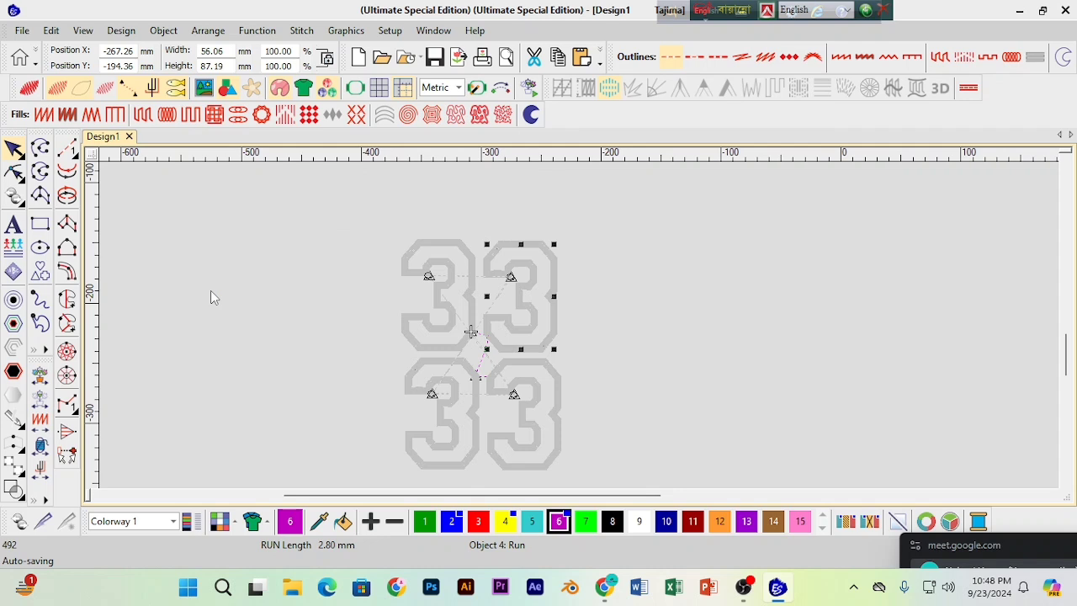
# Step: Travel from the upper-left 3's run outline through the zigzags to the end of the design to examine the stitching order
pyautogui.click(210, 290)
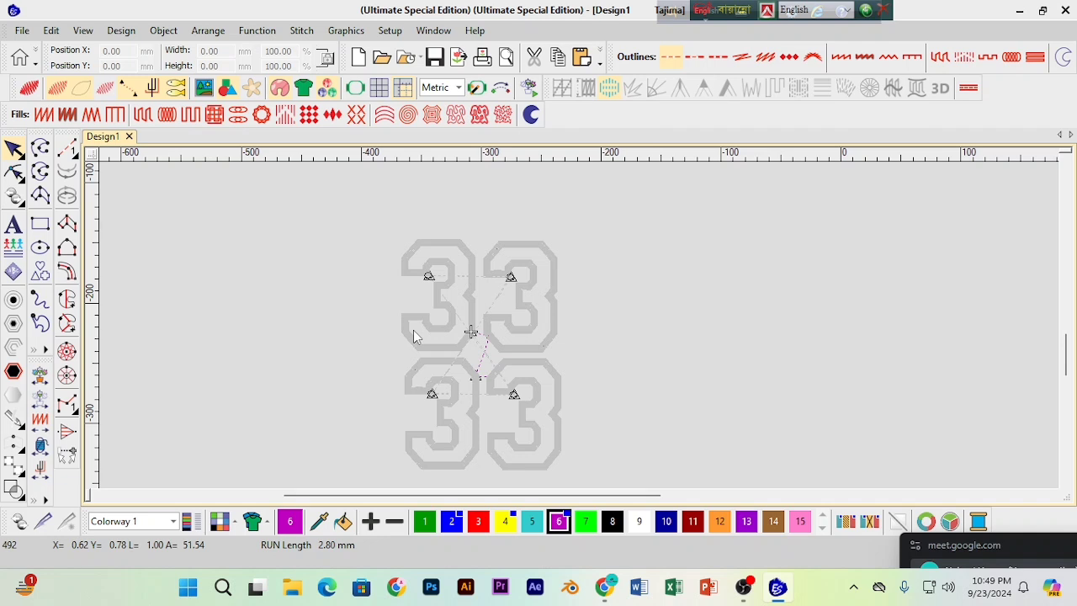
pyautogui.press('Down')
pyautogui.press('Down')
pyautogui.press('Down')
pyautogui.press('Down')
pyautogui.press('Down')
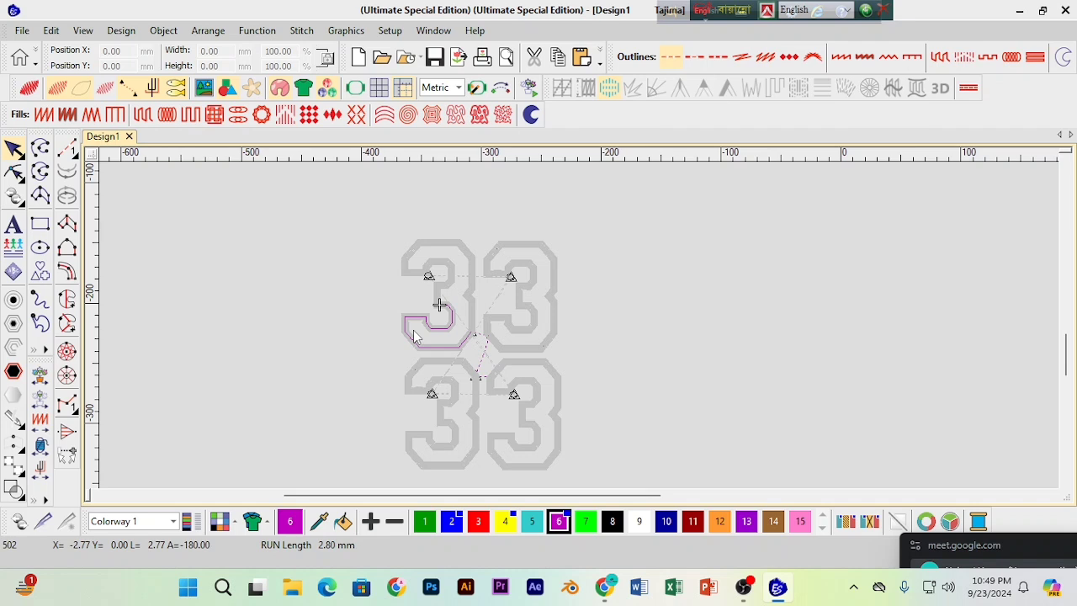
pyautogui.press('Down')
pyautogui.press('Down')
pyautogui.press('Down')
pyautogui.press('Down')
pyautogui.press('Down')
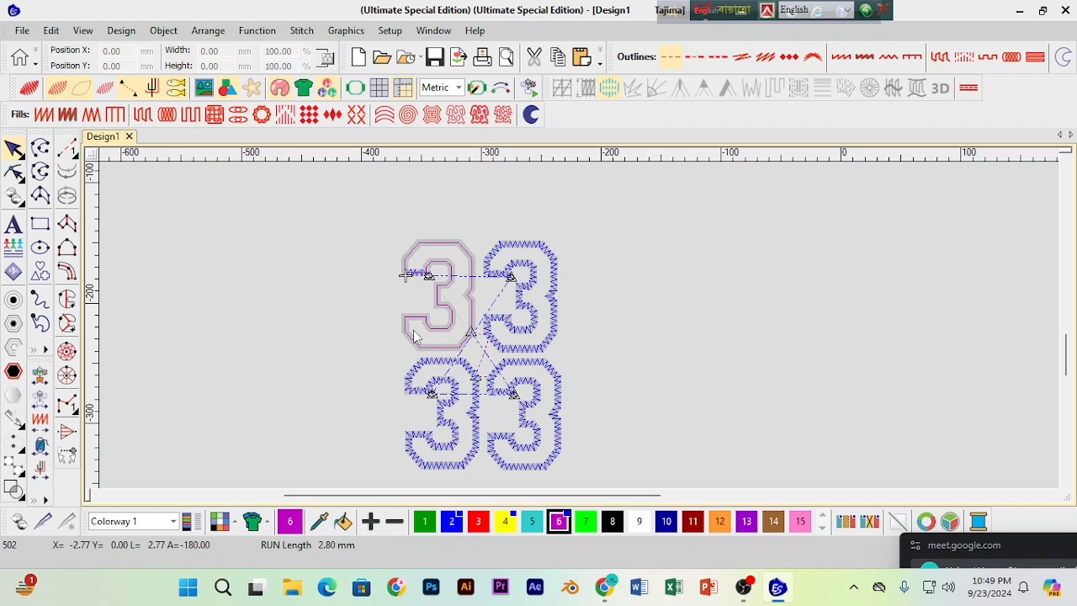
pyautogui.press('End')
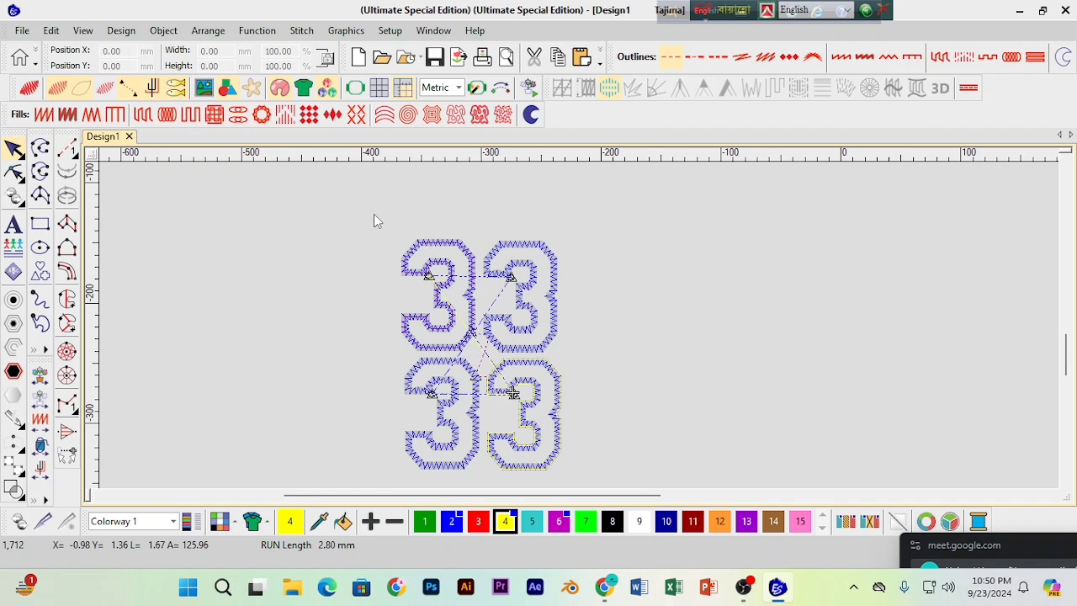
# Step: Show the artwork bitmap behind the 3s and select it near the flag
pyautogui.hotkey('shift', 'r')
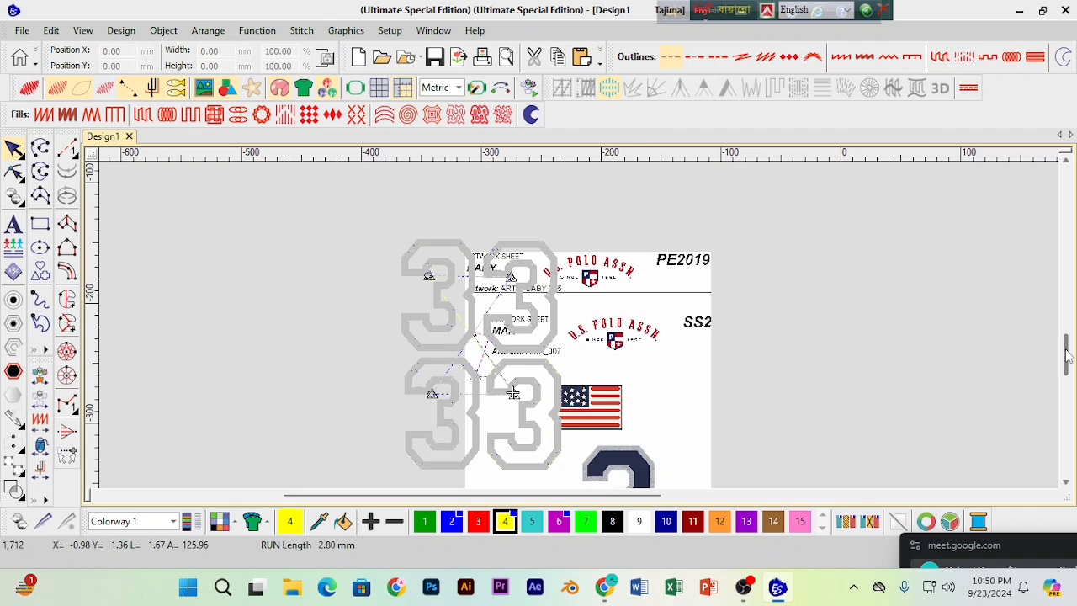
pyautogui.moveTo(1066, 354); pyautogui.dragTo(1064, 363)
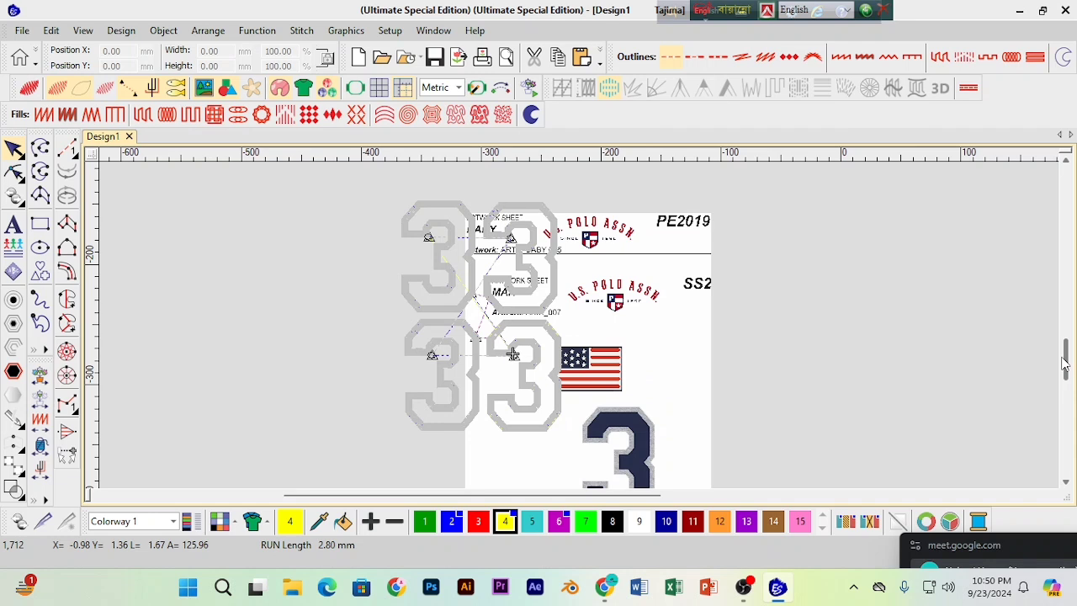
pyautogui.click(616, 362)
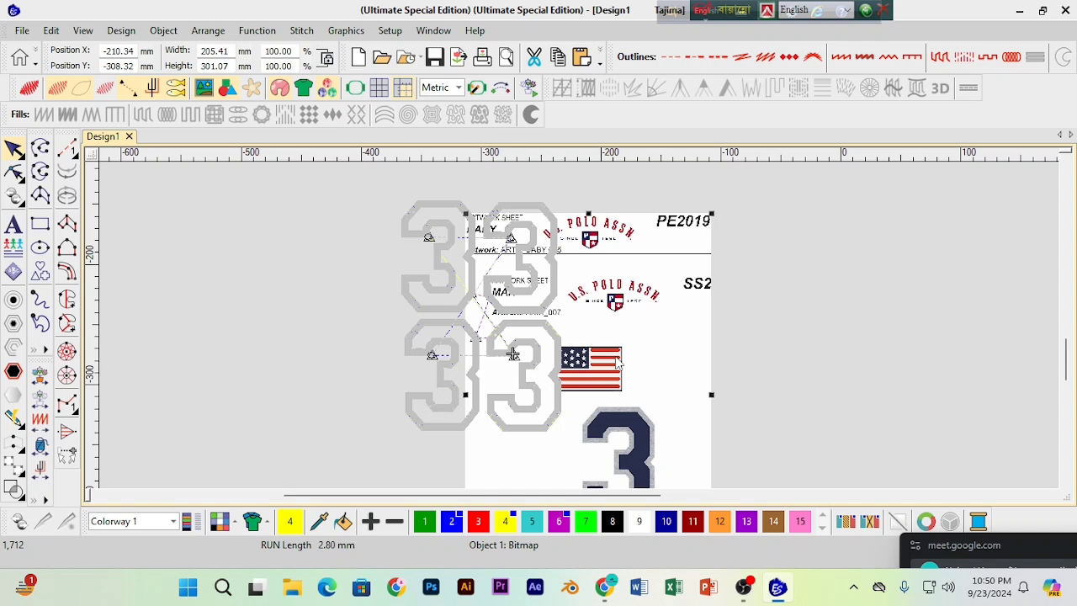